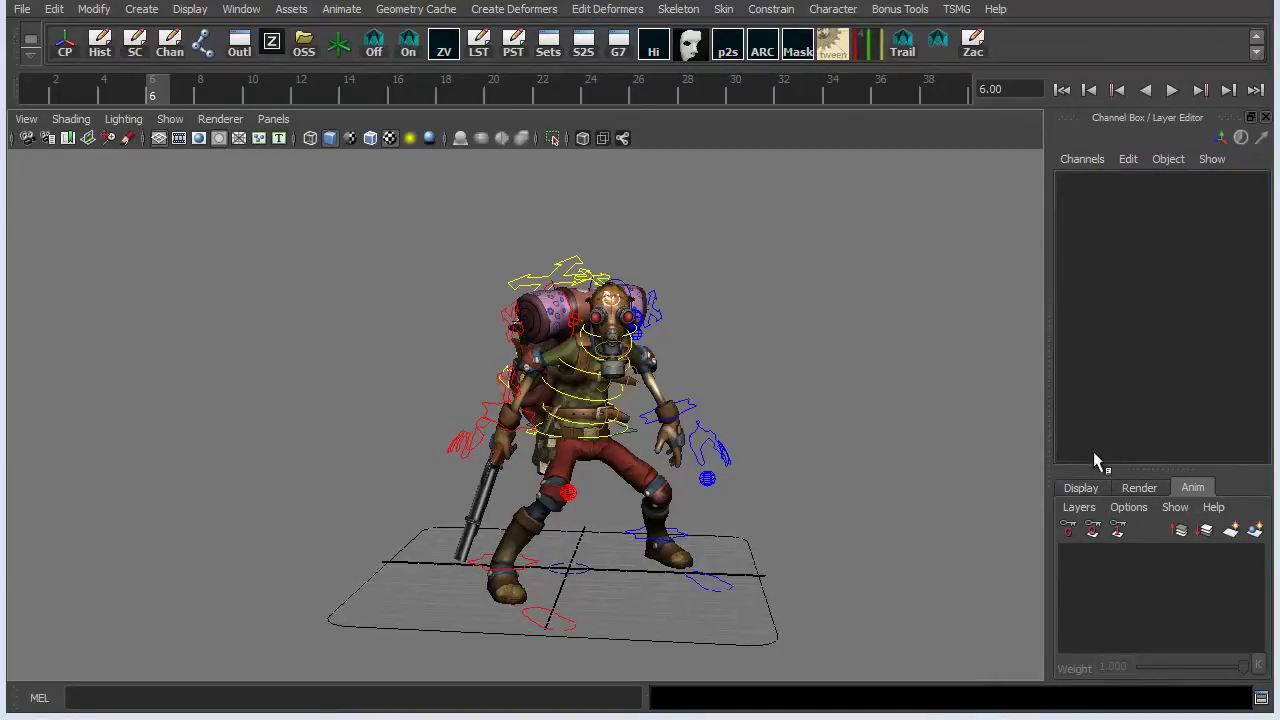
click(1084, 487)
click(1141, 488)
click(1195, 487)
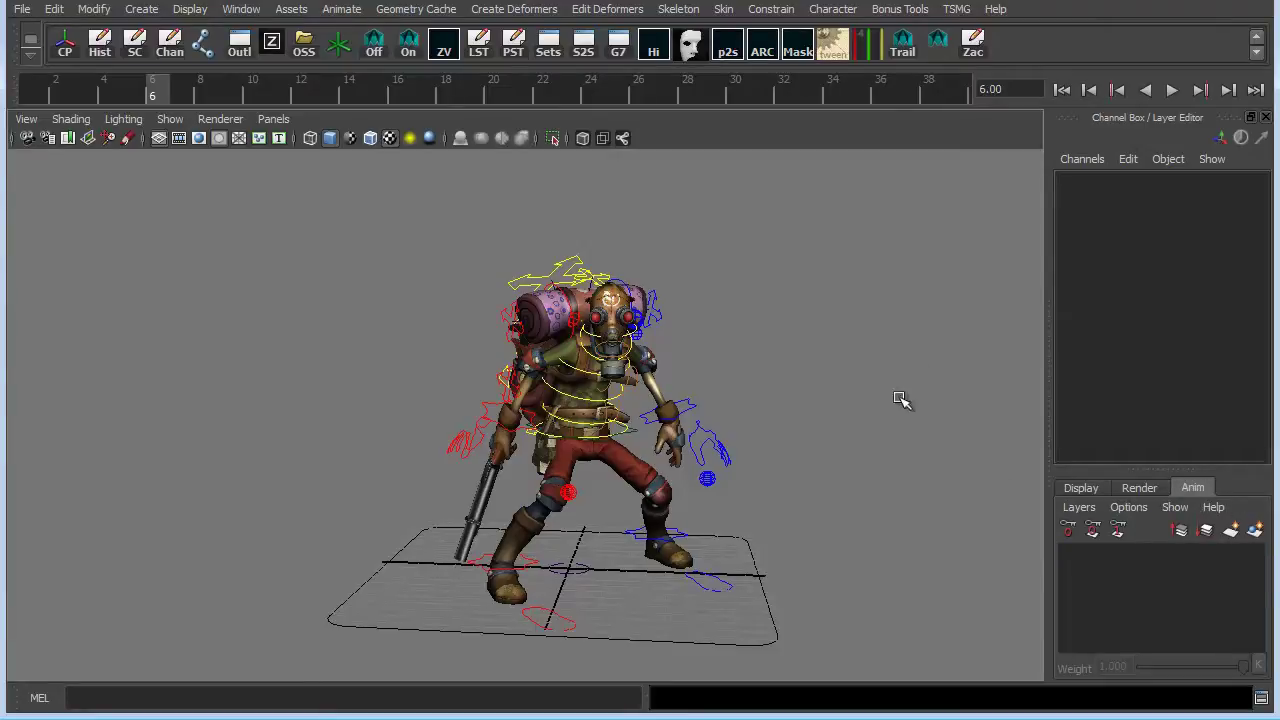
alt+drag(898, 450, 906, 466)
Add a new animation layer with nothing selected and delete it again.
click(1257, 532)
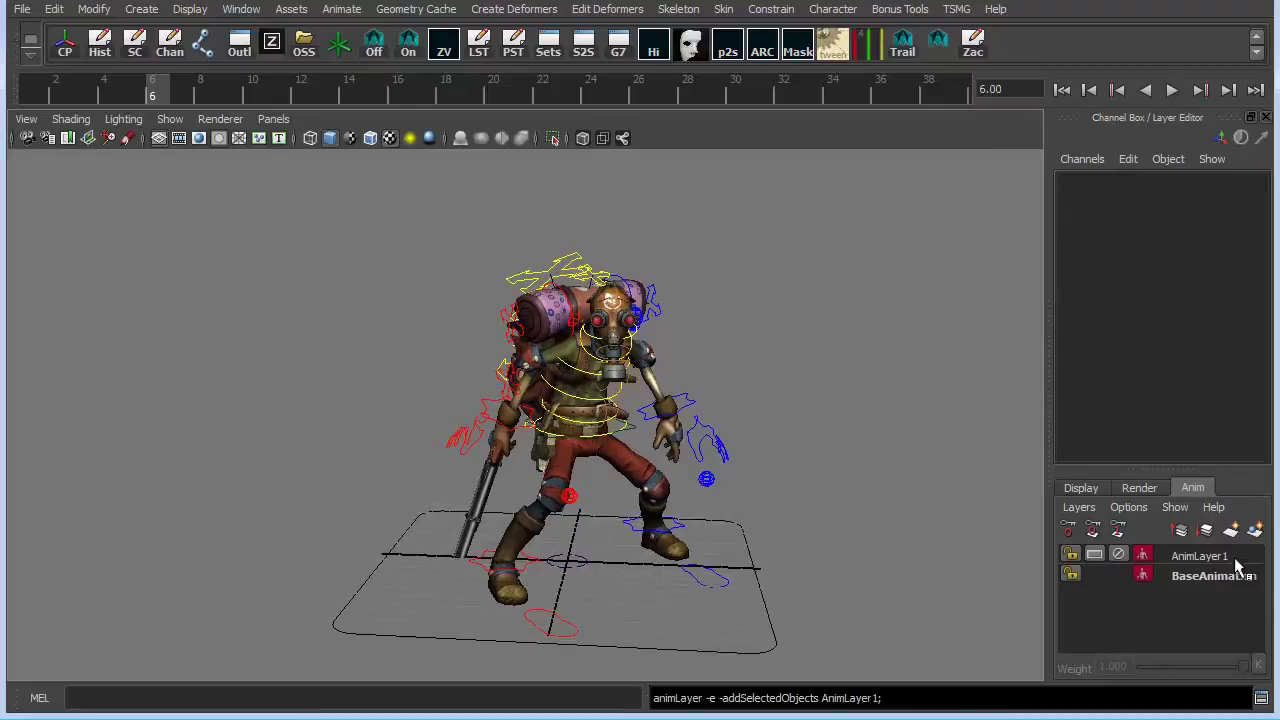
right_click(1210, 557)
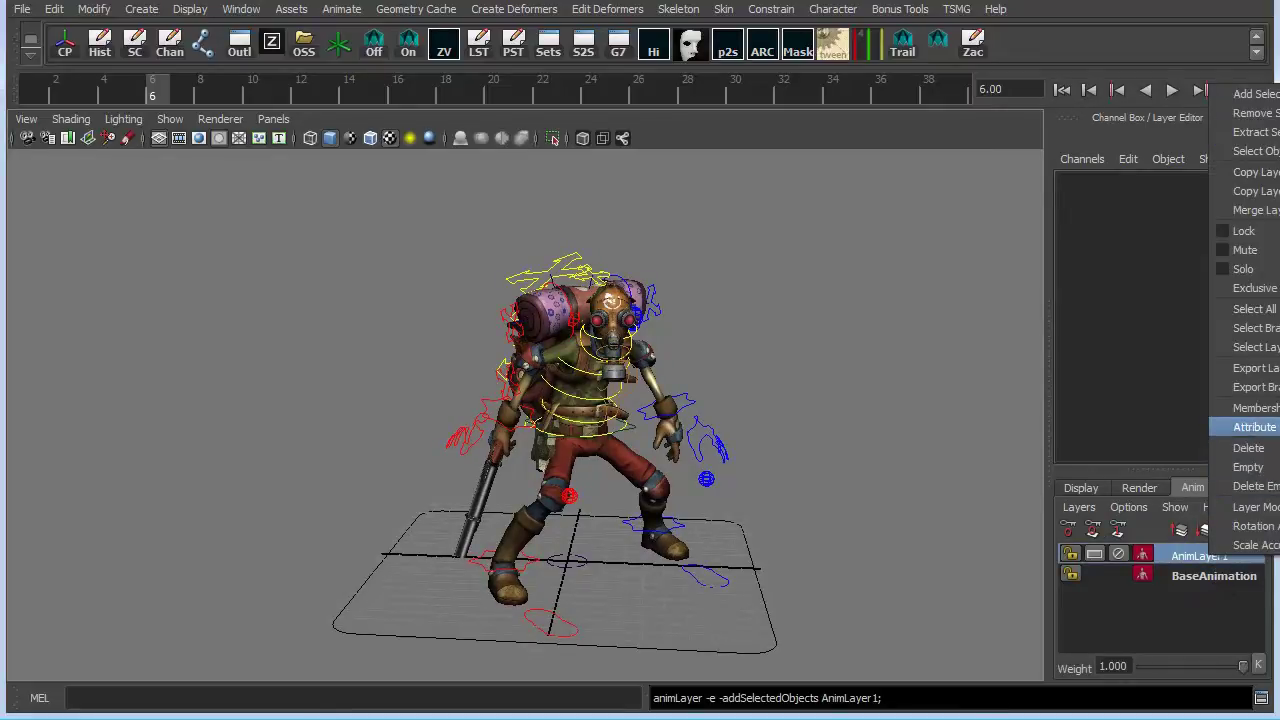
click(1250, 448)
click(1221, 562)
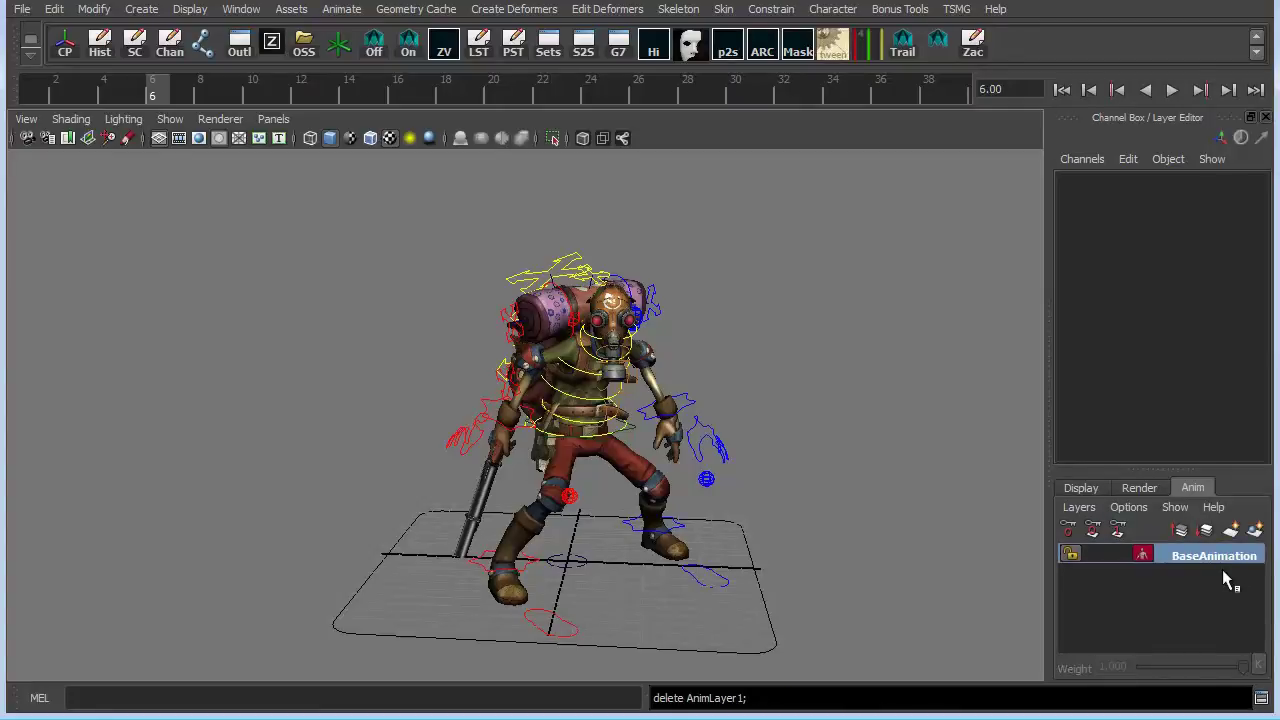
Select all of the character's rig controls together with the gun, and clear the selection.
mouse_move(860, 443)
alt+mouse_down()
mouse_move(826, 443)
mouse_move(795, 412)
mouse_move(866, 448)
alt+mouse_up()
drag(420, 219, 925, 629)
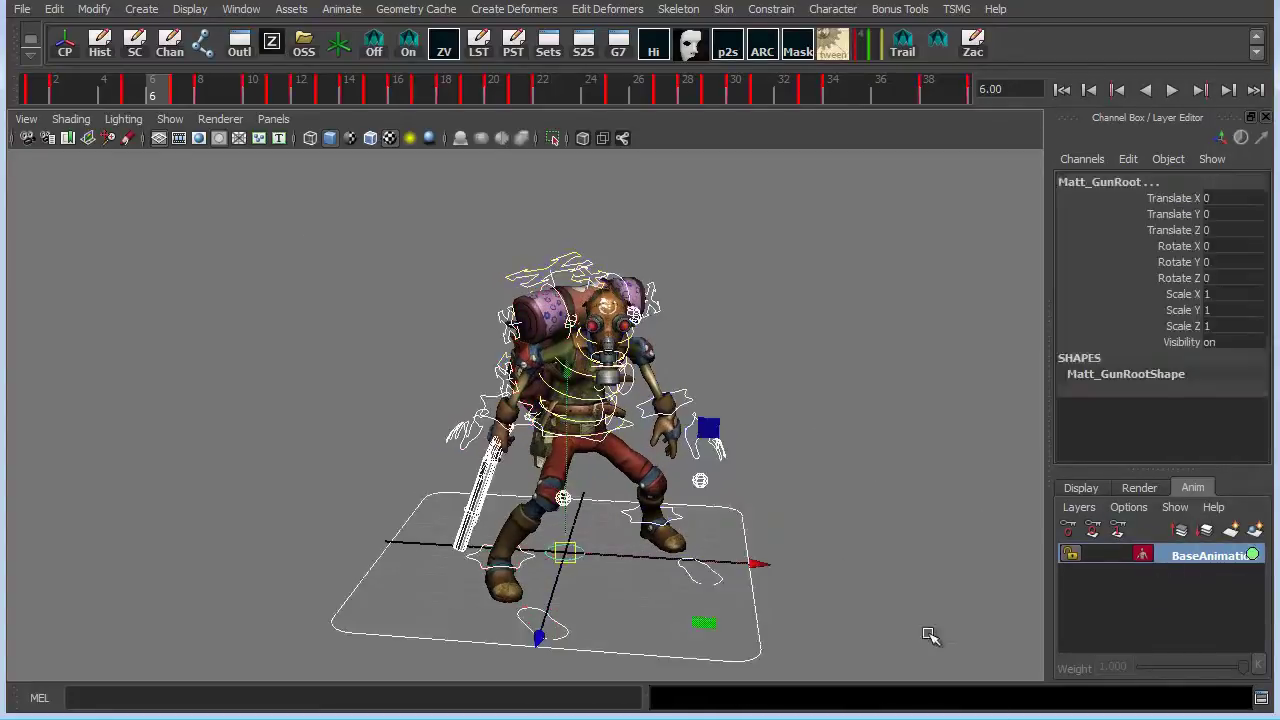
alt+drag(813, 495, 813, 431)
click(822, 443)
Make the Zack display layer selectable, select the character mesh, and return the layer to reference mode before showing the animation layers.
click(1090, 489)
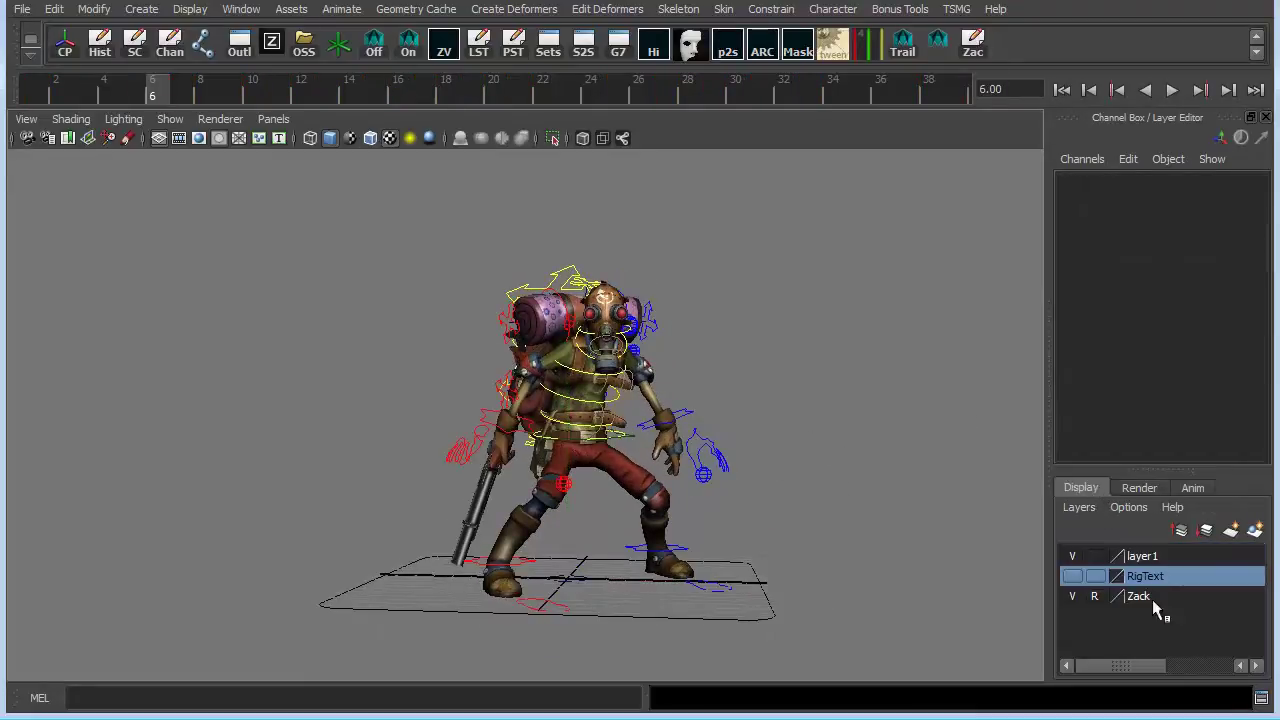
click(1140, 597)
click(632, 463)
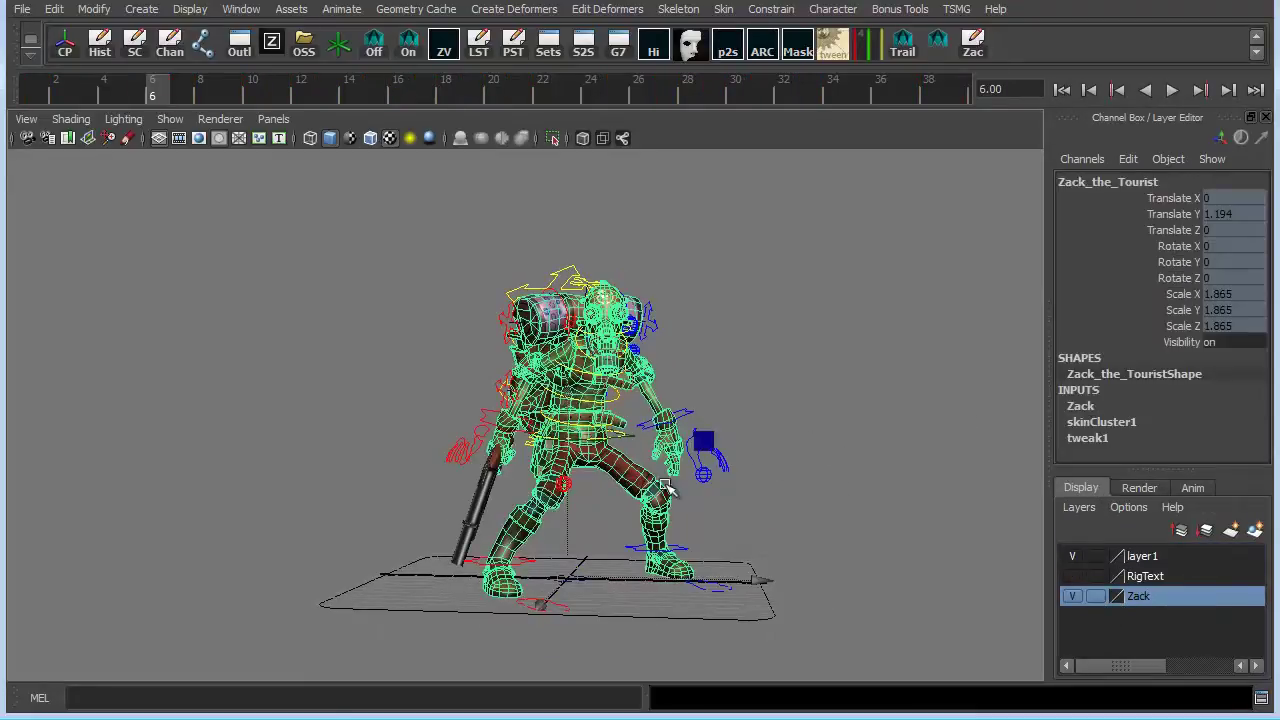
click(1190, 488)
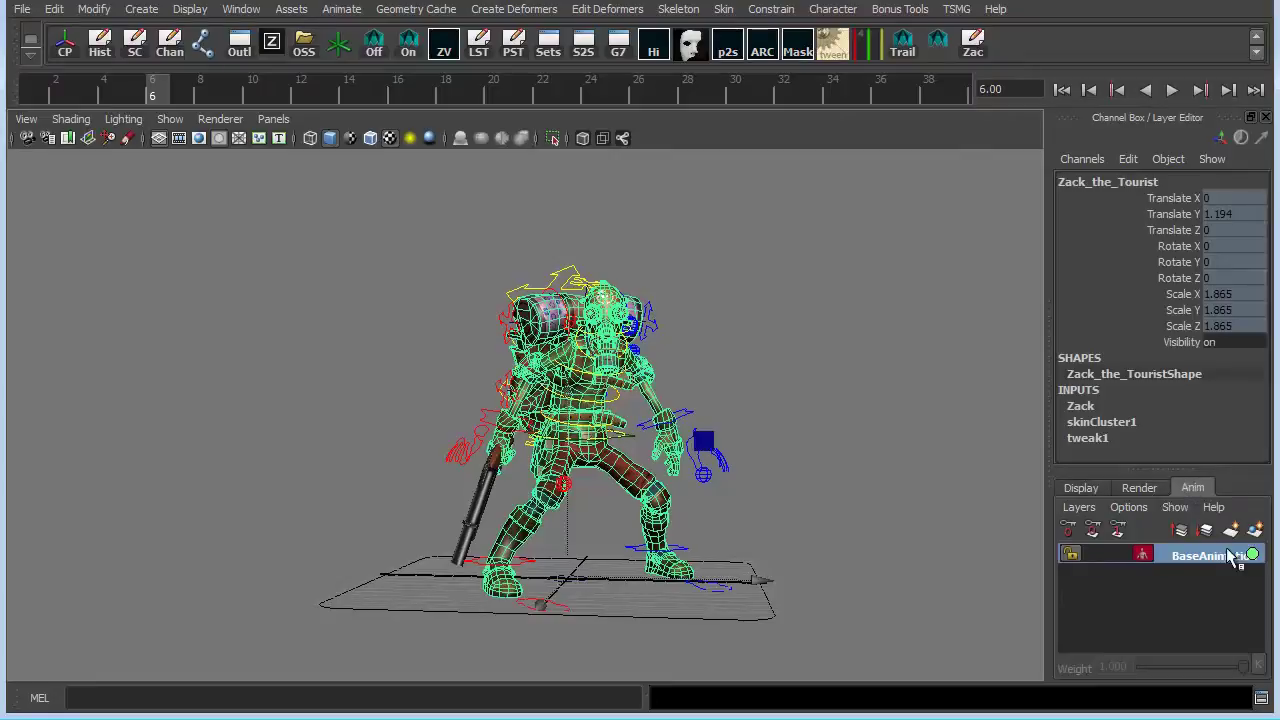
click(1082, 488)
click(1095, 596)
click(1095, 596)
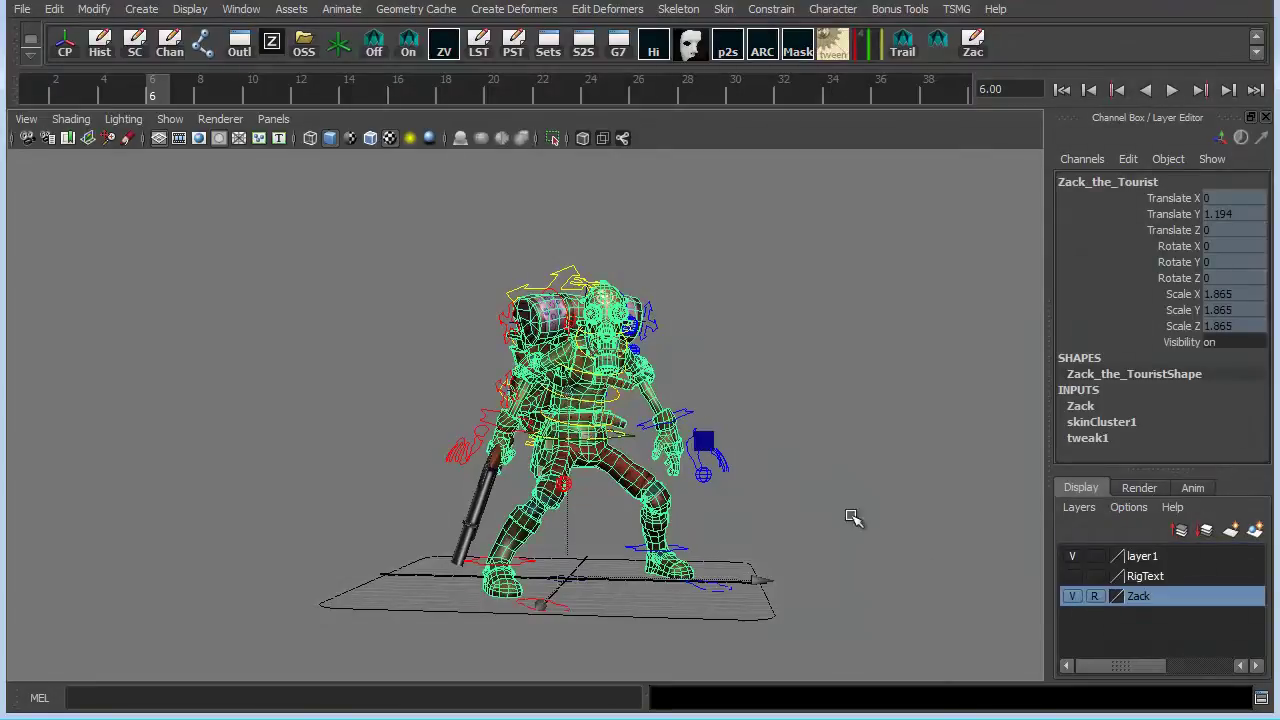
click(851, 517)
click(1192, 488)
Try adjusting the left arm IK control directly on the base animation at frames 22 and 34.
alt+drag(768, 533, 720, 433)
click(683, 402)
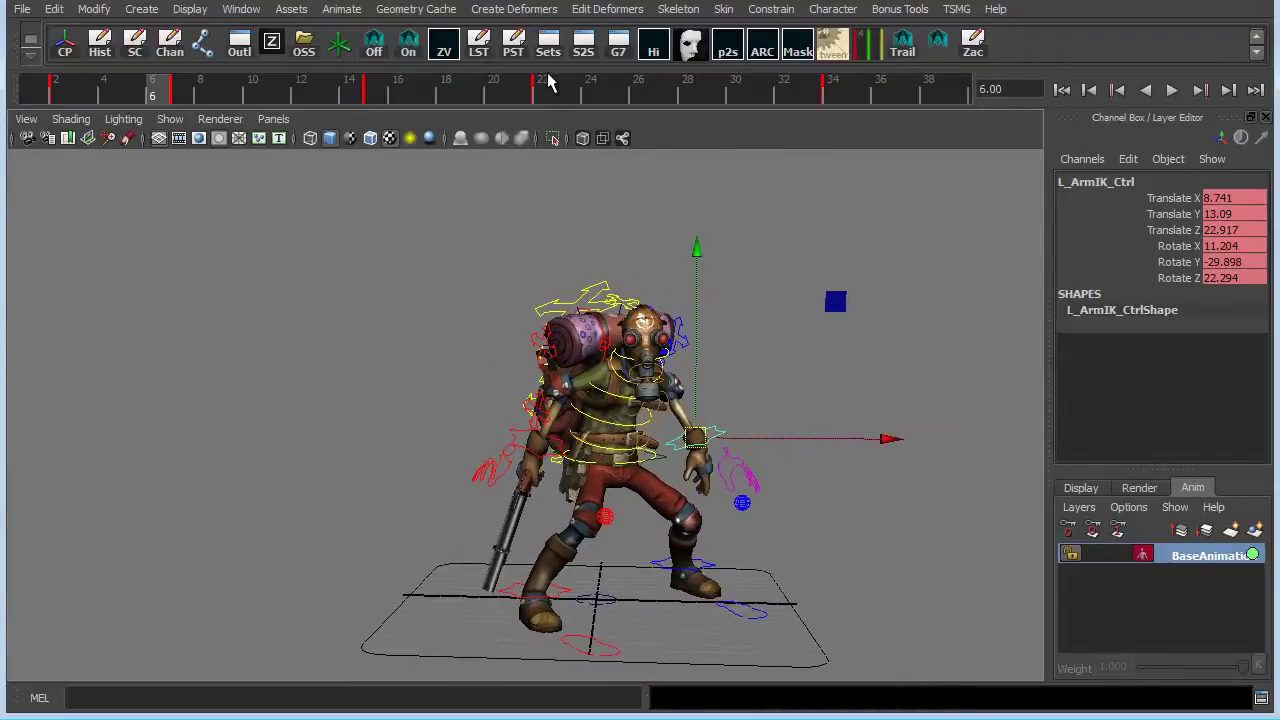
click(551, 84)
key(shift+w)
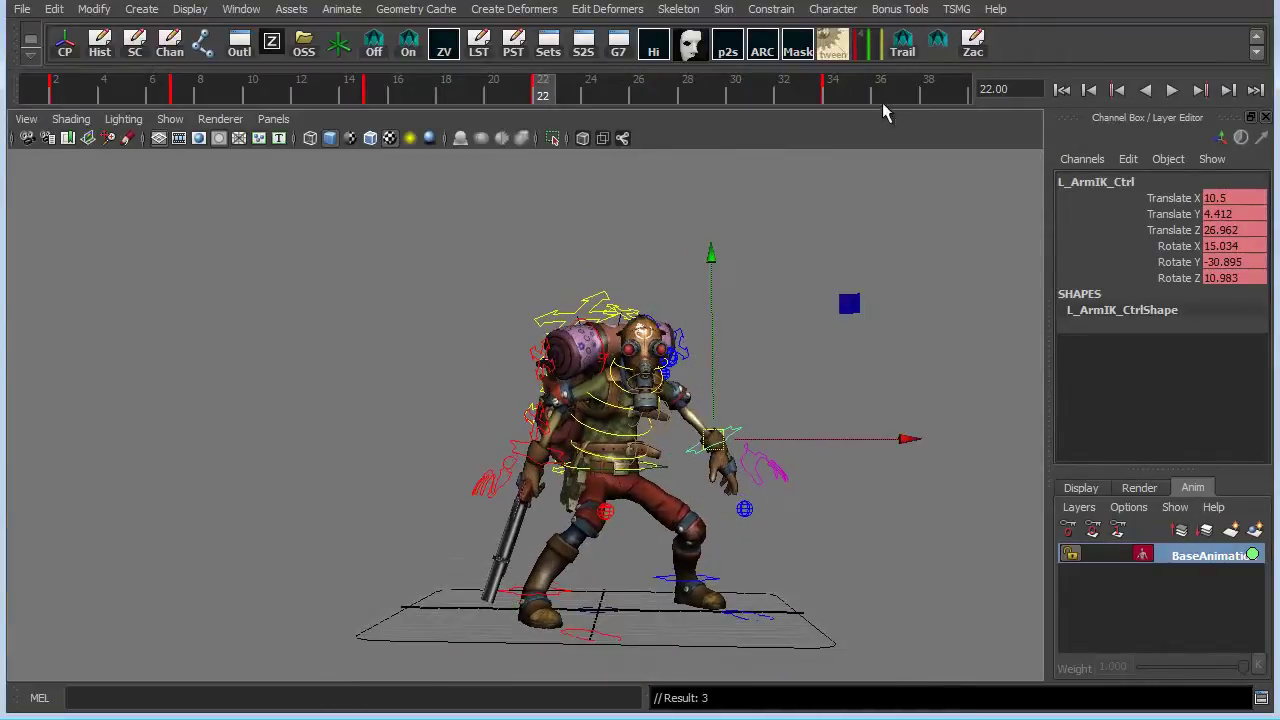
click(834, 95)
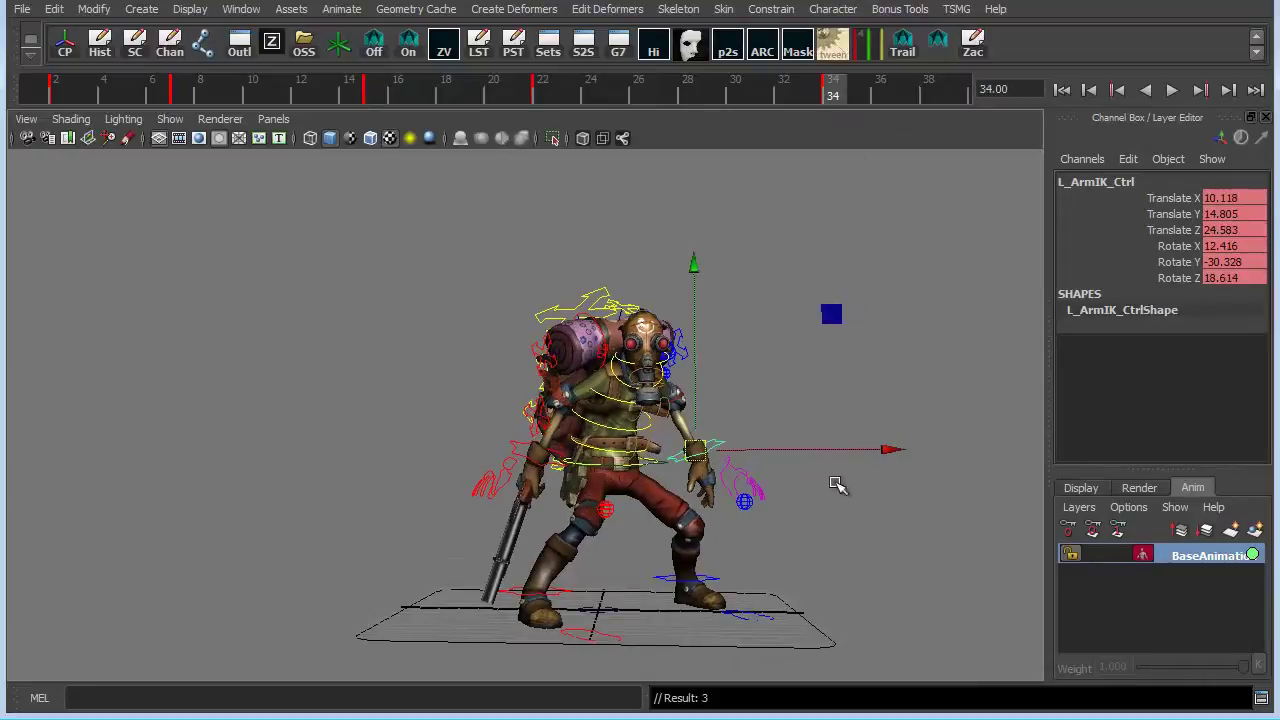
key(e)
drag(810, 350, 806, 328)
key(w)
drag(712, 446, 677, 450)
key(shift+w)
alt+drag(820, 391, 800, 394)
Undo the left arm IK control's edits and the time changes back to frame 6.
key(z)
key(z)
key(z)
key(z)
key(ctrl+z)
key(ctrl+z)
key(ctrl+z)
key(ctrl+z)
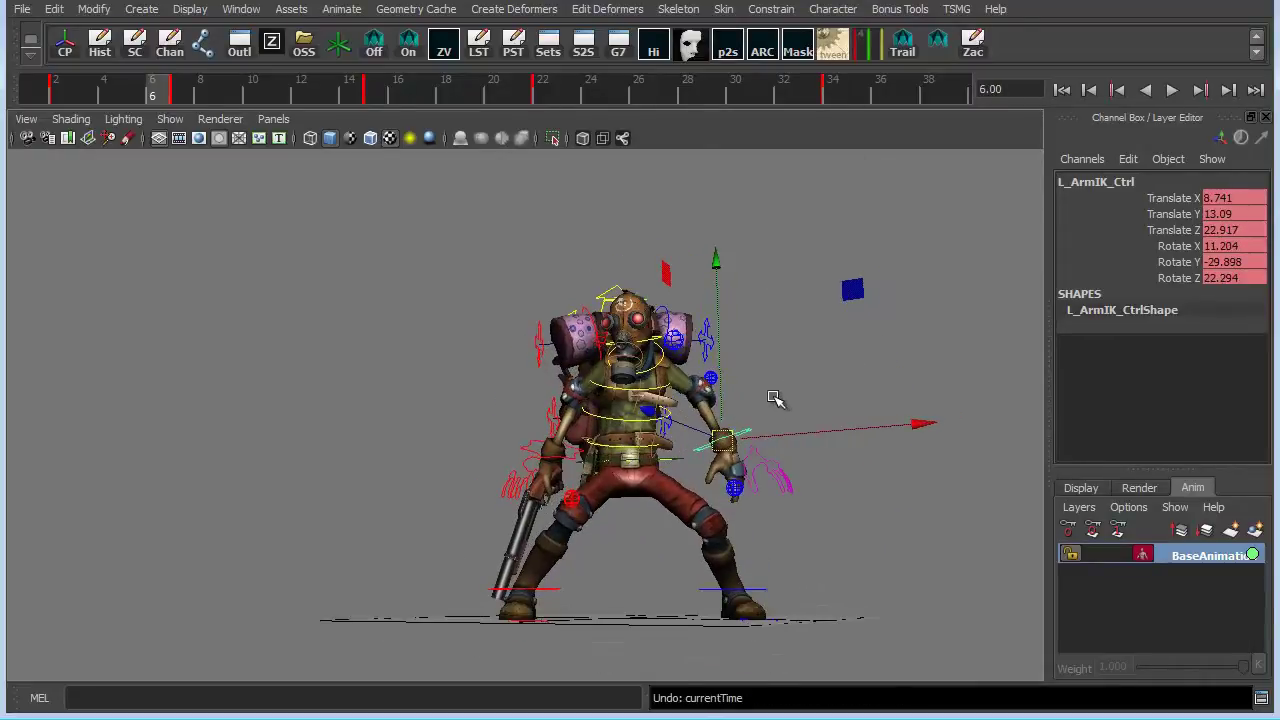
Select all of the character's rig controls and create an animation layer from the selection.
alt+drag(962, 468, 930, 456)
click(973, 46)
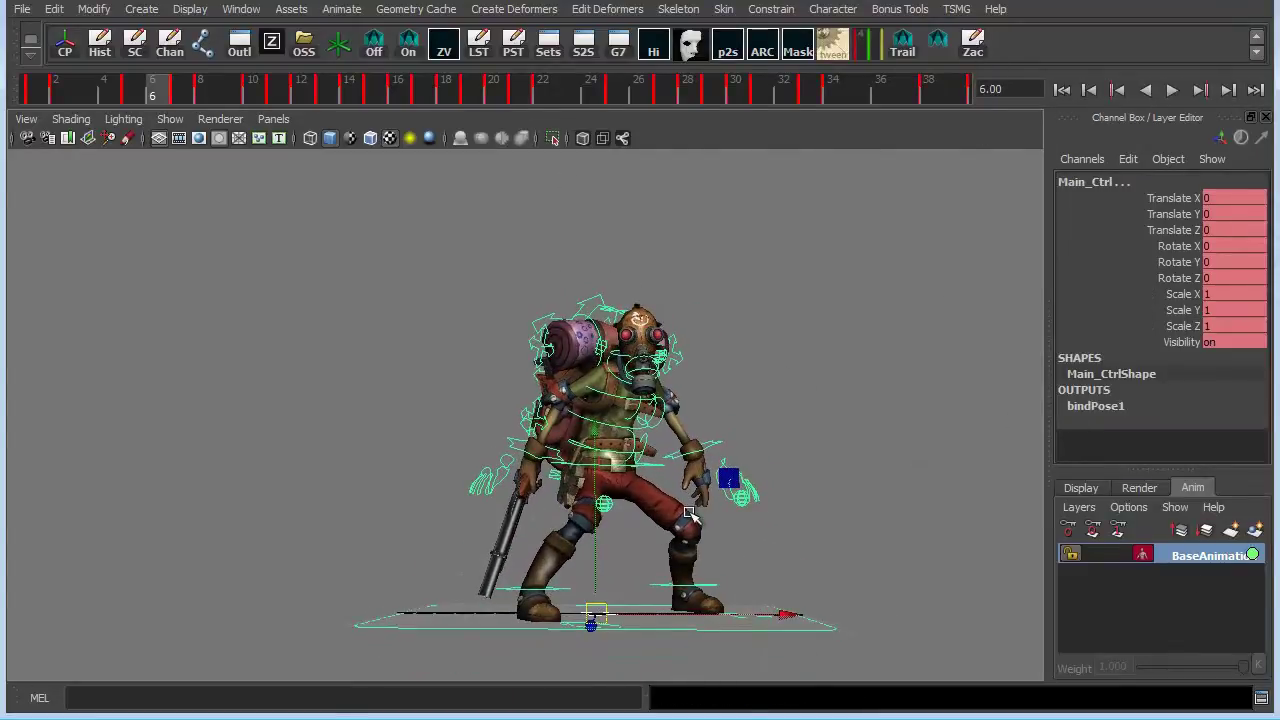
click(1256, 533)
click(1208, 558)
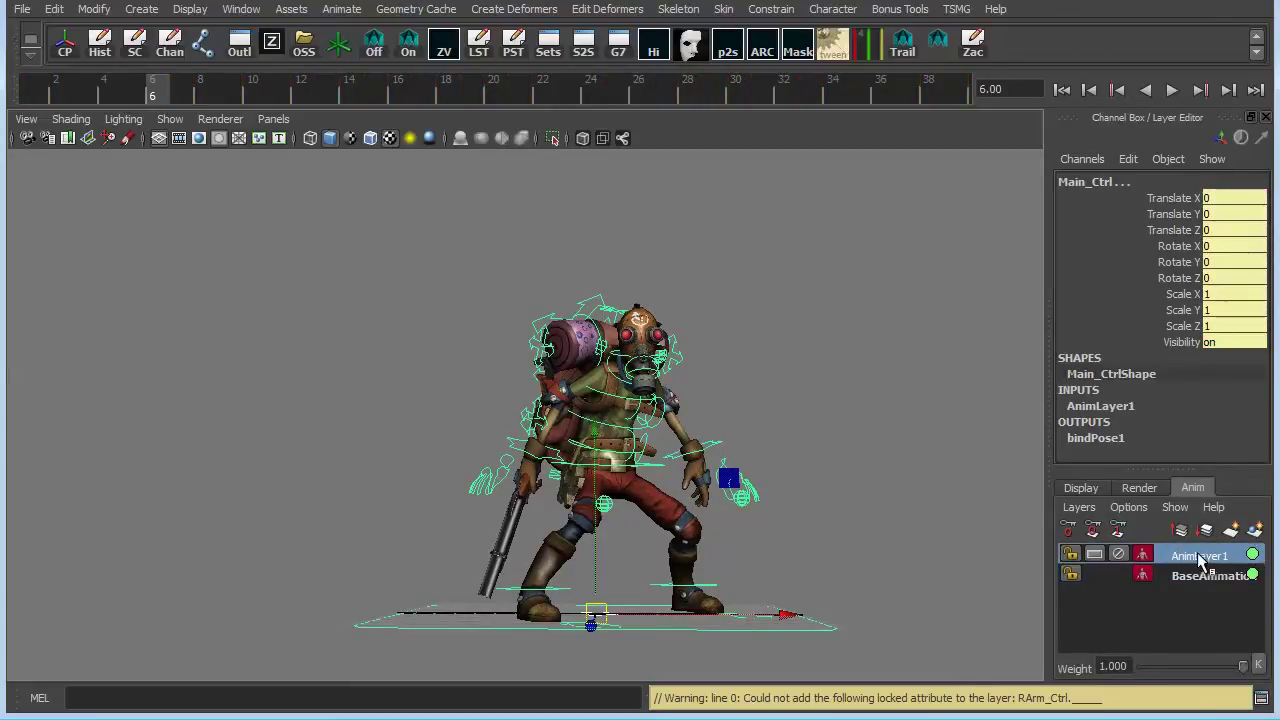
Examine the layer mode and accumulation options of the new animation layer.
right_click(1208, 560)
mouse_move(1224, 540)
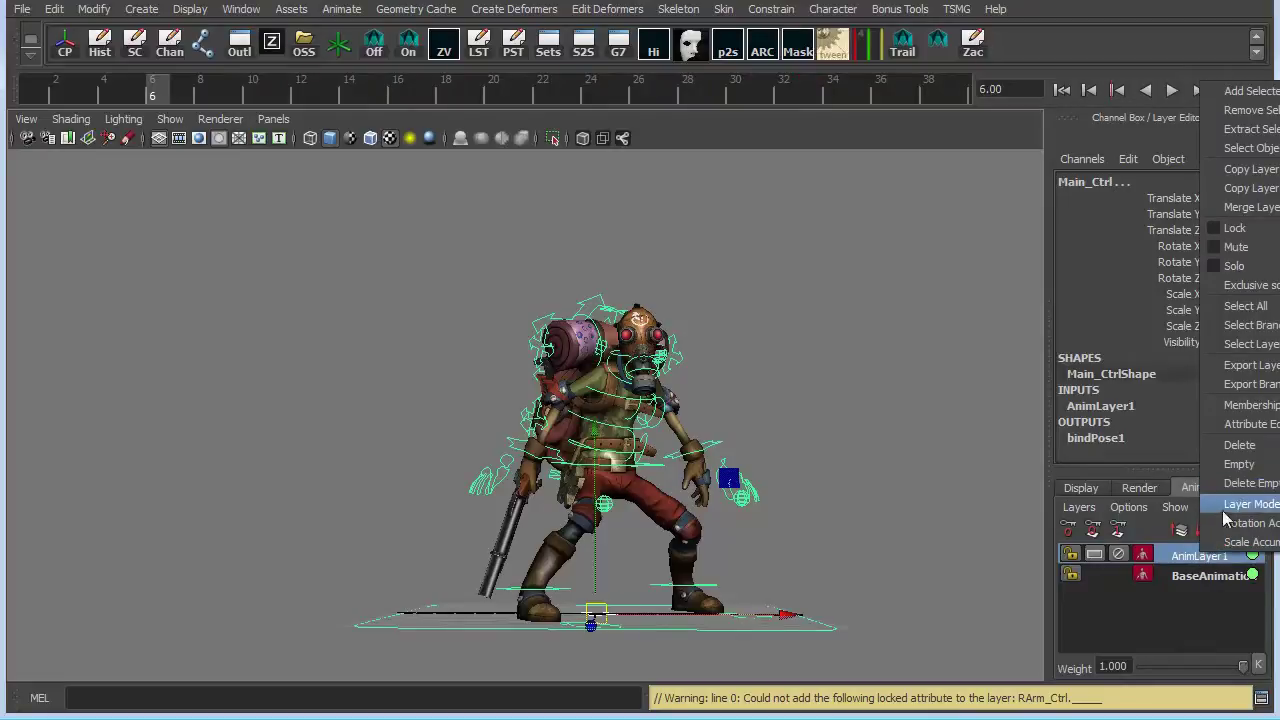
mouse_move(1272, 510)
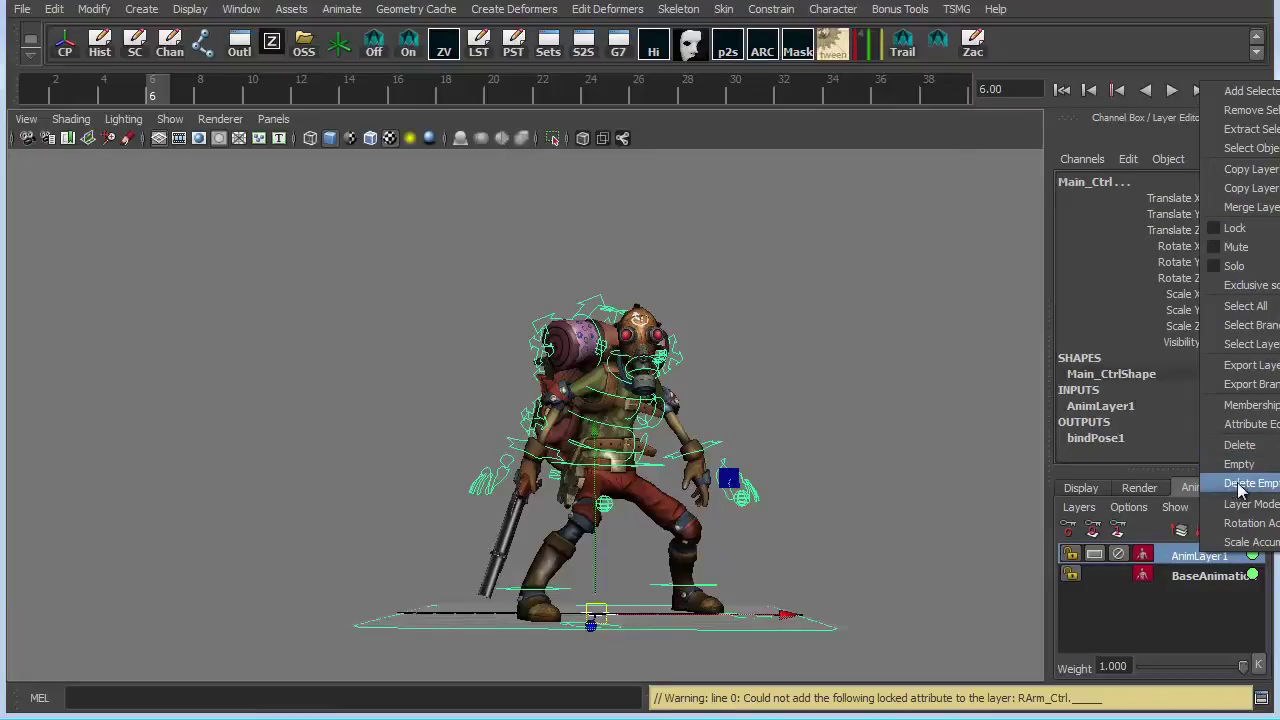
click(1148, 486)
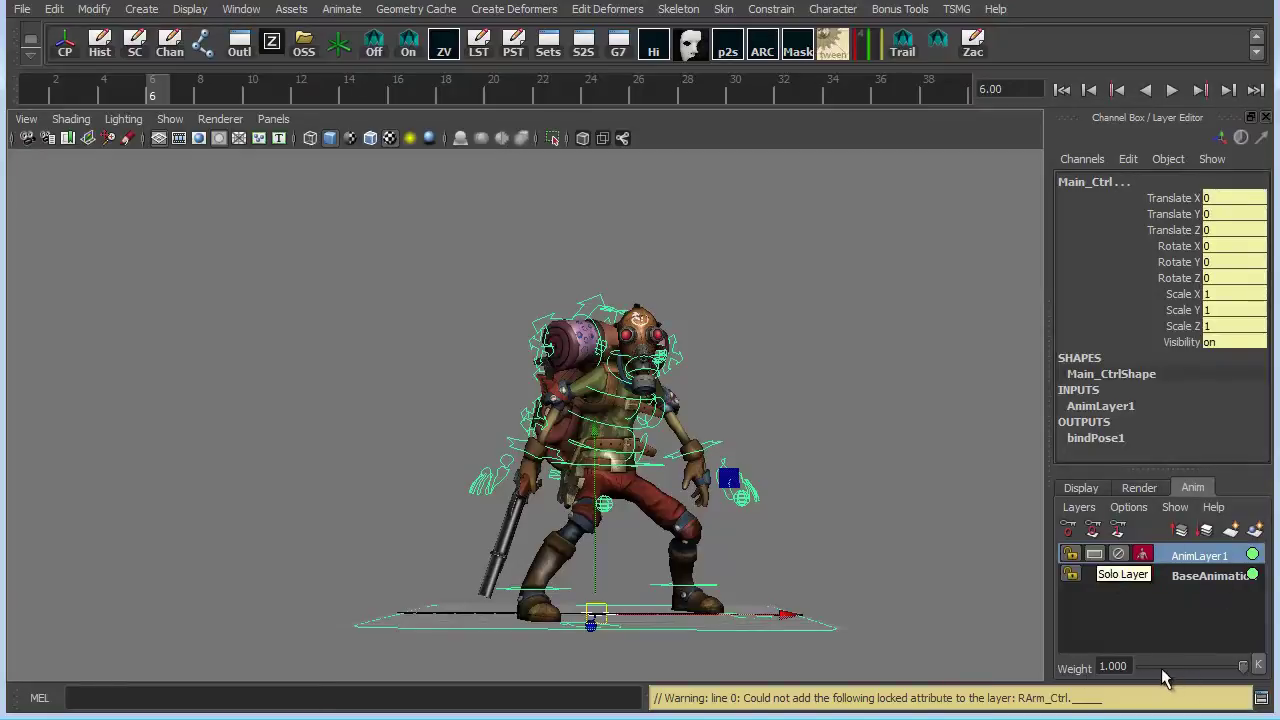
Rename the new animation layer to Pose1.
alt+drag(872, 499, 838, 578)
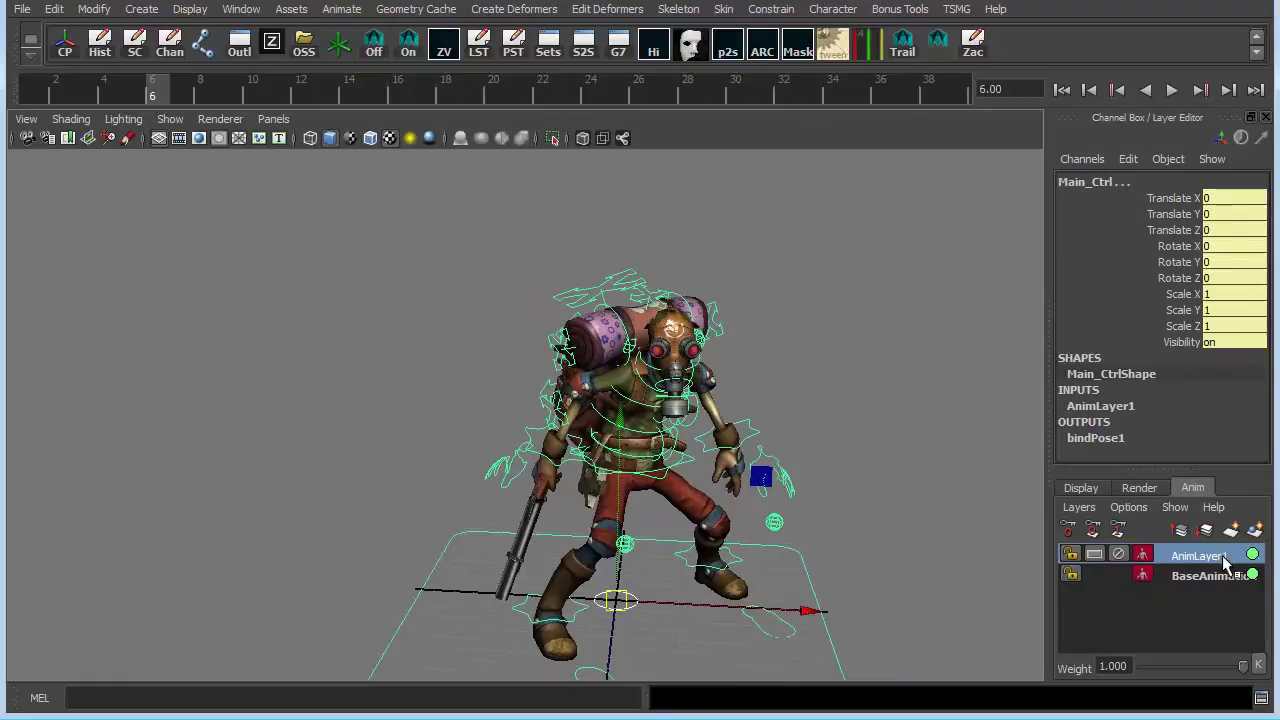
click(1223, 571)
double_click(1226, 559)
drag(1231, 555, 1148, 558)
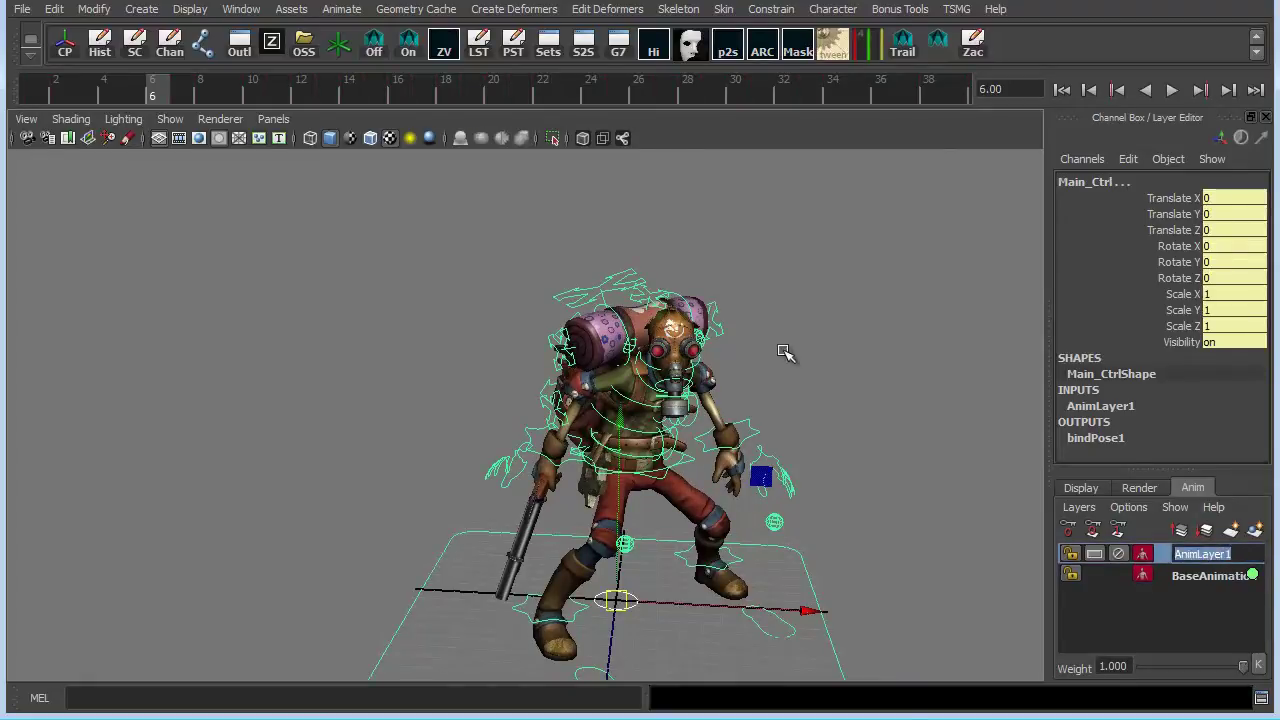
text(Pose1)
key(Return)
Go to frame 1 and inspect the left hand control's keys on the BaseAnimation layer.
alt+drag(889, 486, 826, 445)
alt+right_drag(826, 445, 760, 430)
click(34, 92)
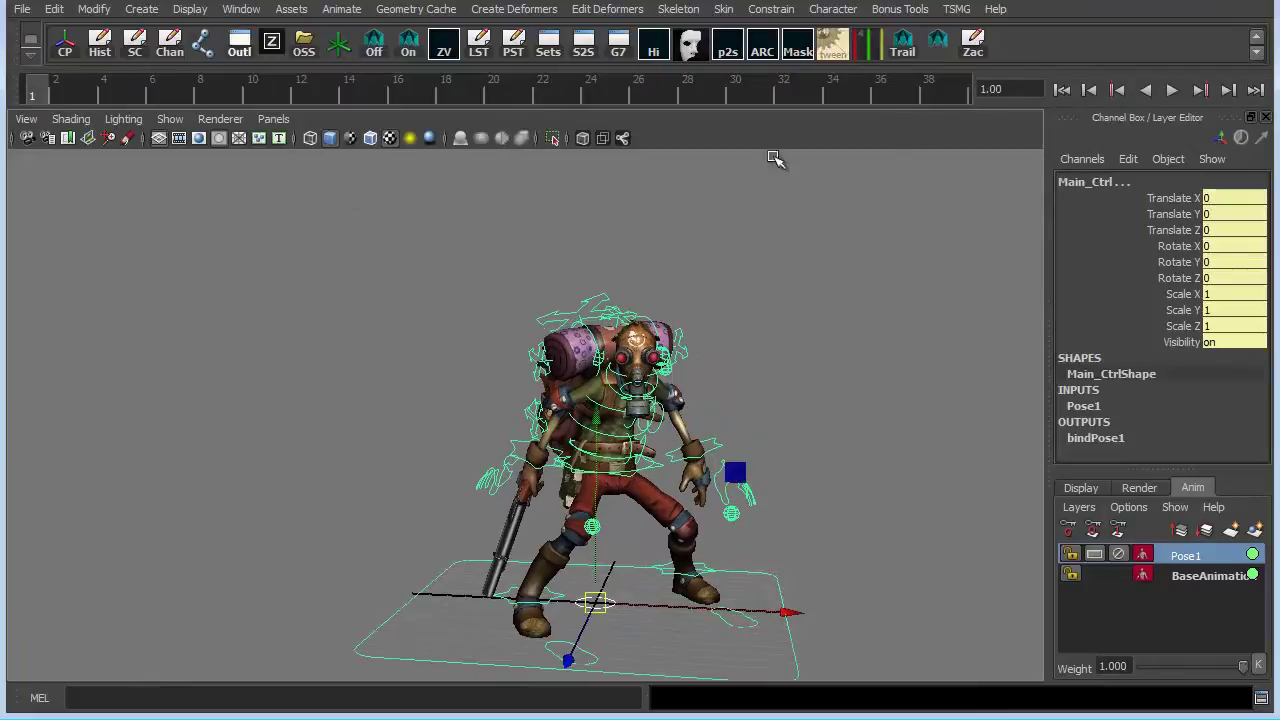
click(1195, 575)
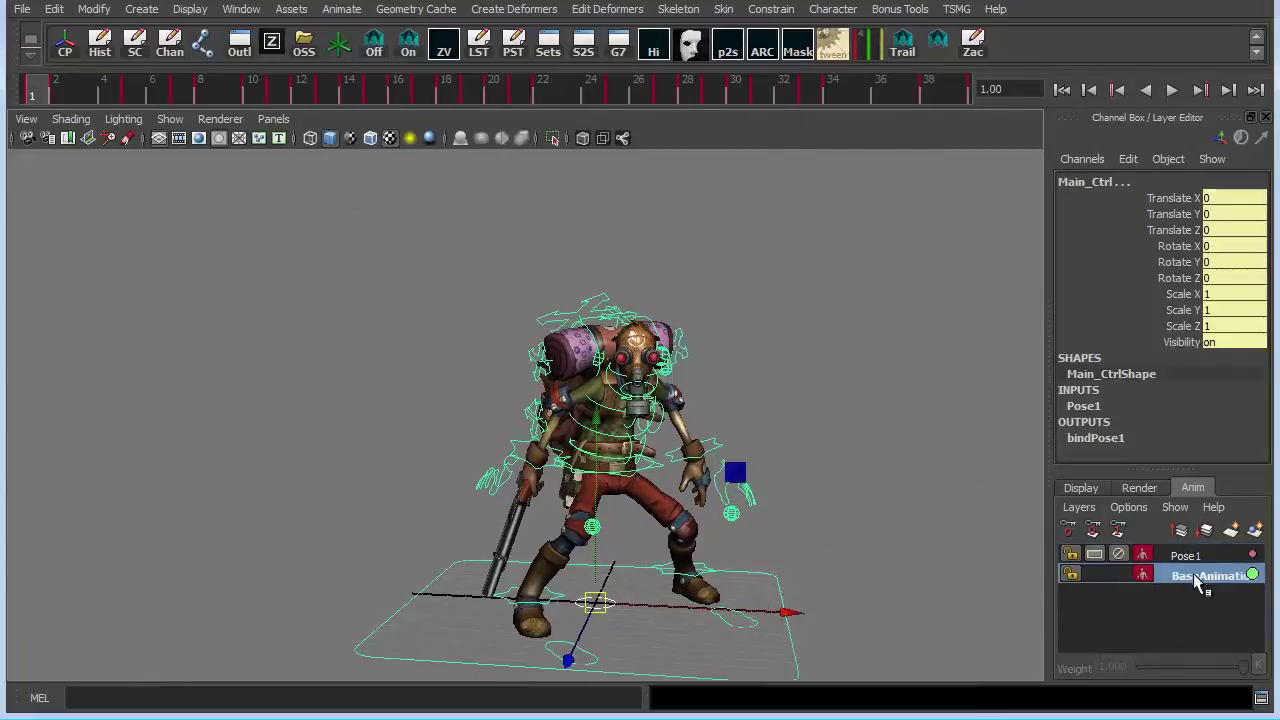
click(752, 496)
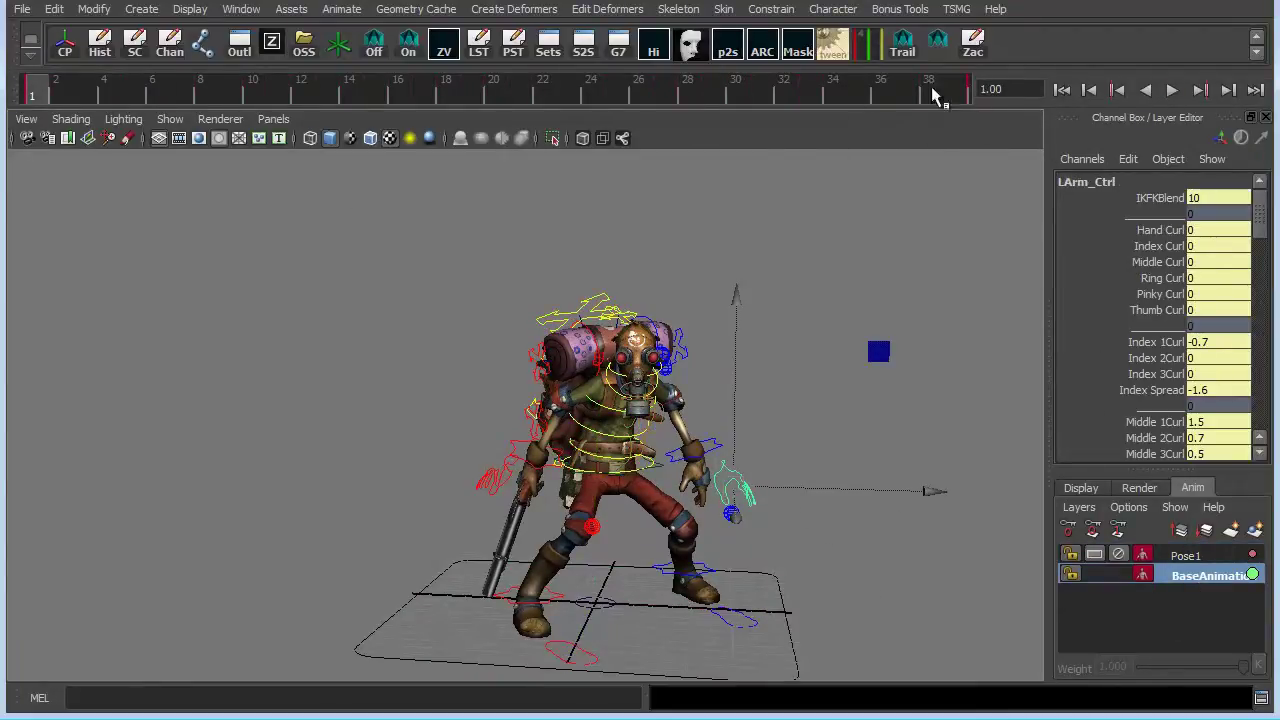
Select all rig controls and the gun, and key them at frame 1 on the Pose1 layer.
click(1180, 556)
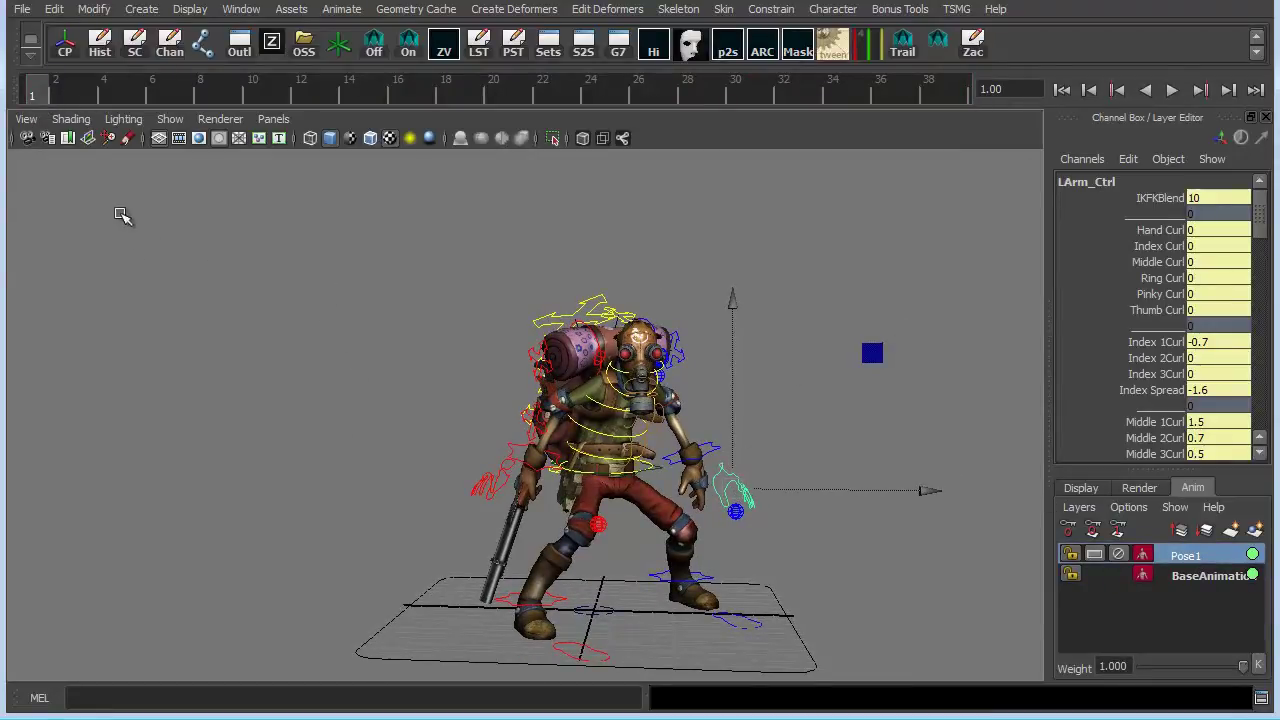
alt+drag(863, 540, 855, 549)
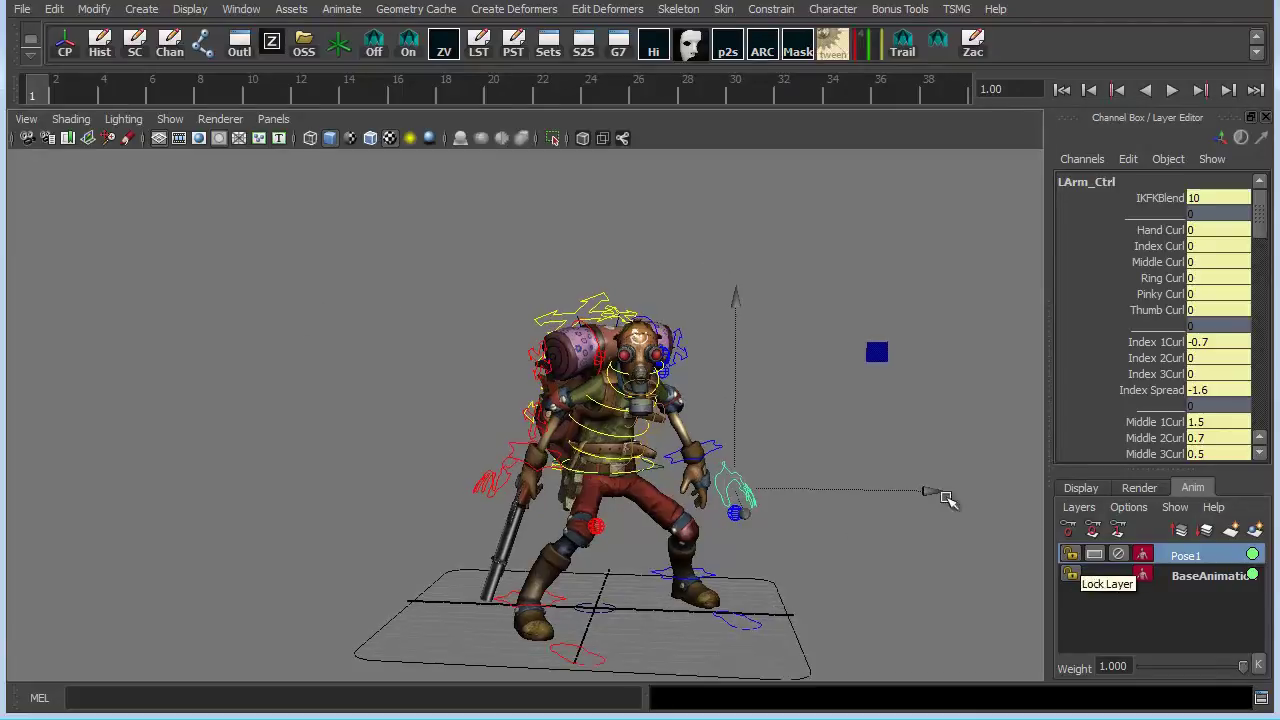
drag(356, 246, 810, 675)
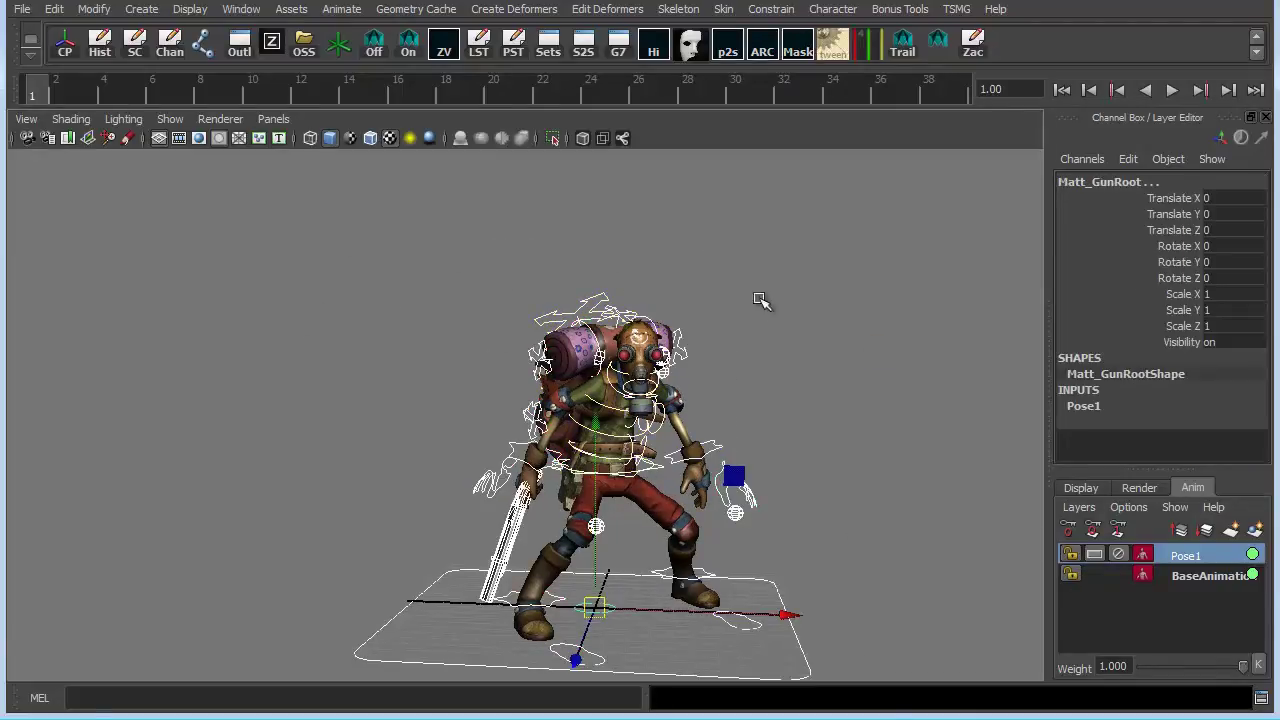
key(s)
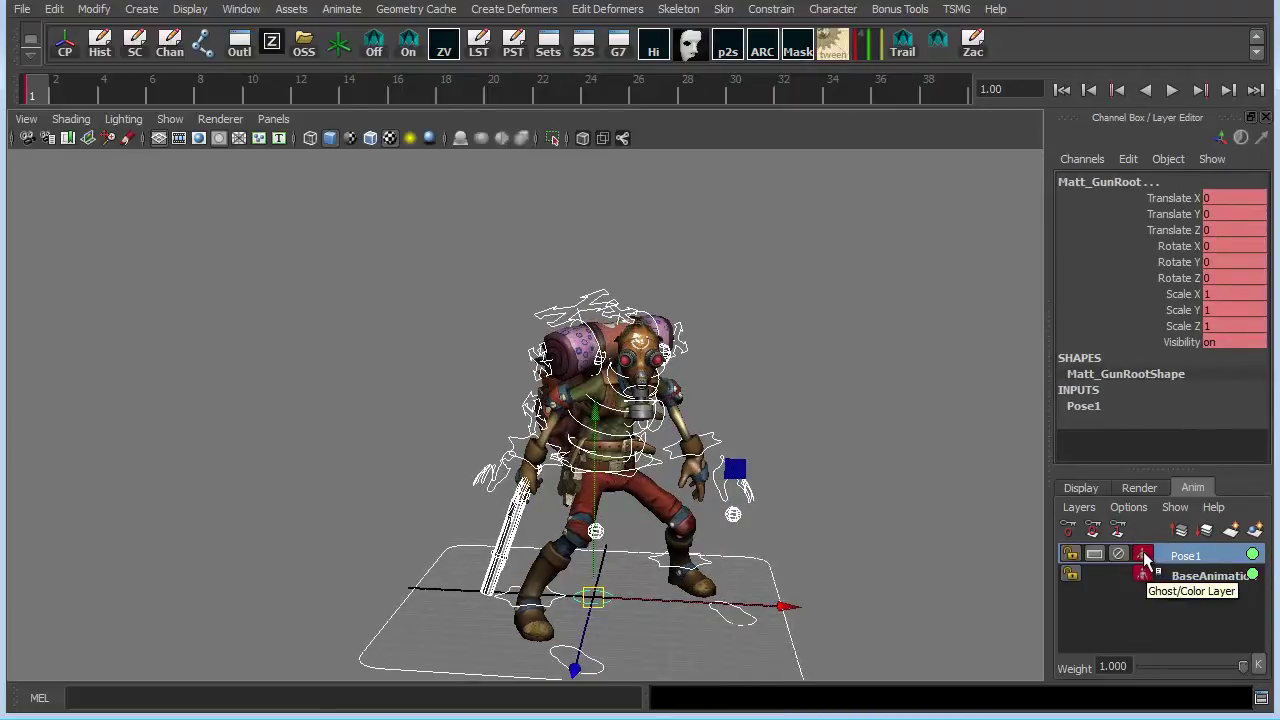
Set the Pose1 layer's ghost color to bright green.
right_click(1145, 560)
drag(729, 279, 797, 286)
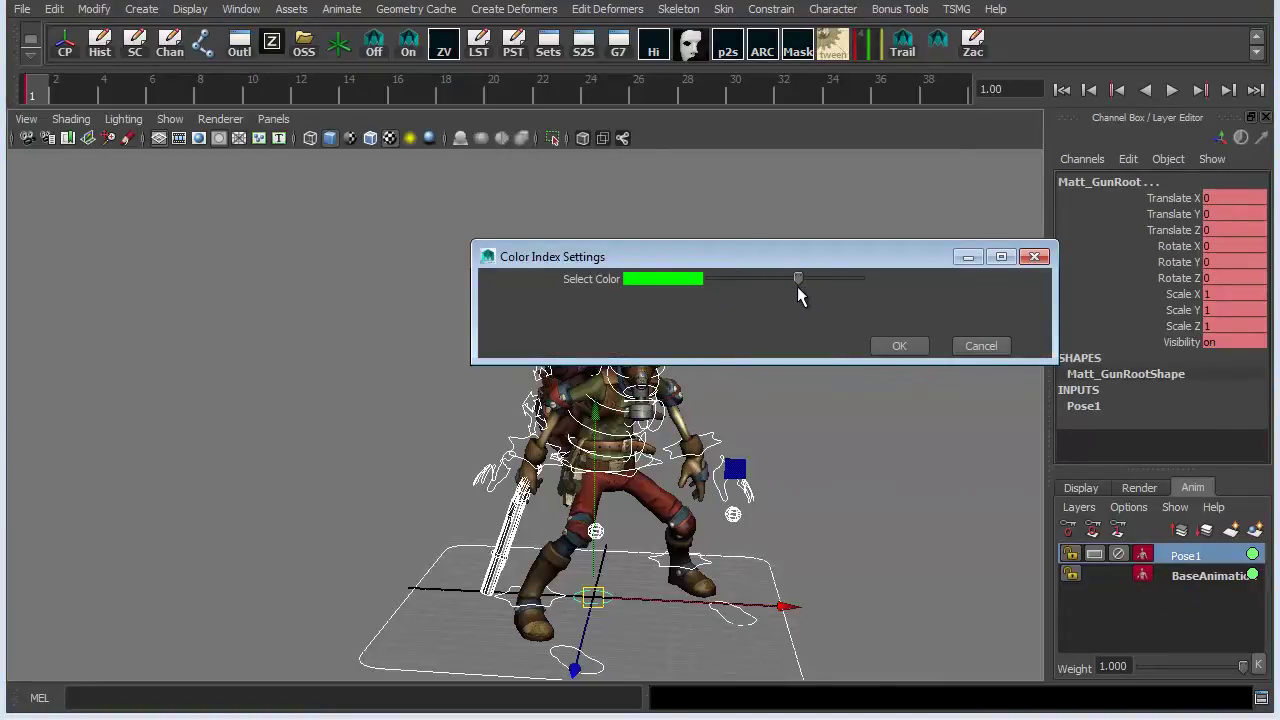
click(899, 346)
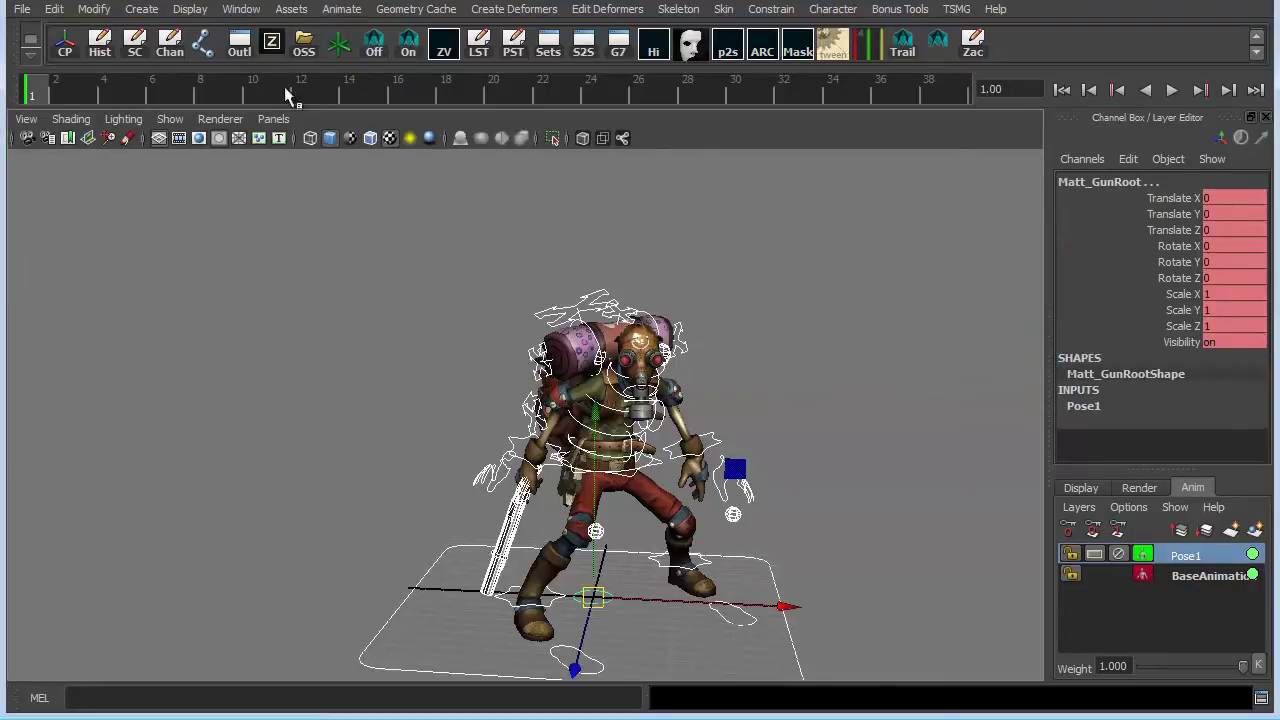
Bend the character into a hunched pose with the left arm hanging forward at frame 1 on the Pose1 layer, and check the result.
alt+middle_drag(837, 538, 879, 525)
mouse_move(876, 528)
alt+mouse_down()
mouse_move(846, 514)
mouse_move(866, 536)
alt+mouse_up()
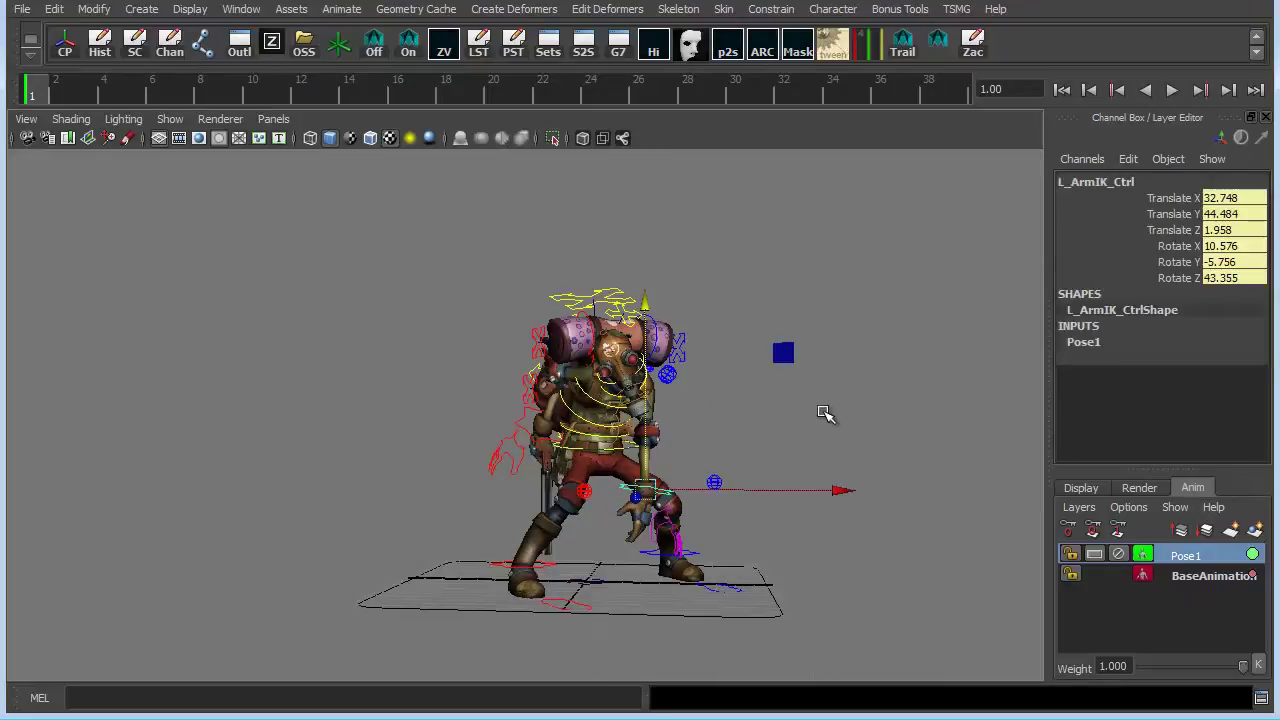
mouse_move(572, 500)
alt+mouse_down()
mouse_move(612, 482)
mouse_move(584, 505)
alt+mouse_up()
drag(401, 257, 922, 712)
alt+drag(849, 525, 797, 491)
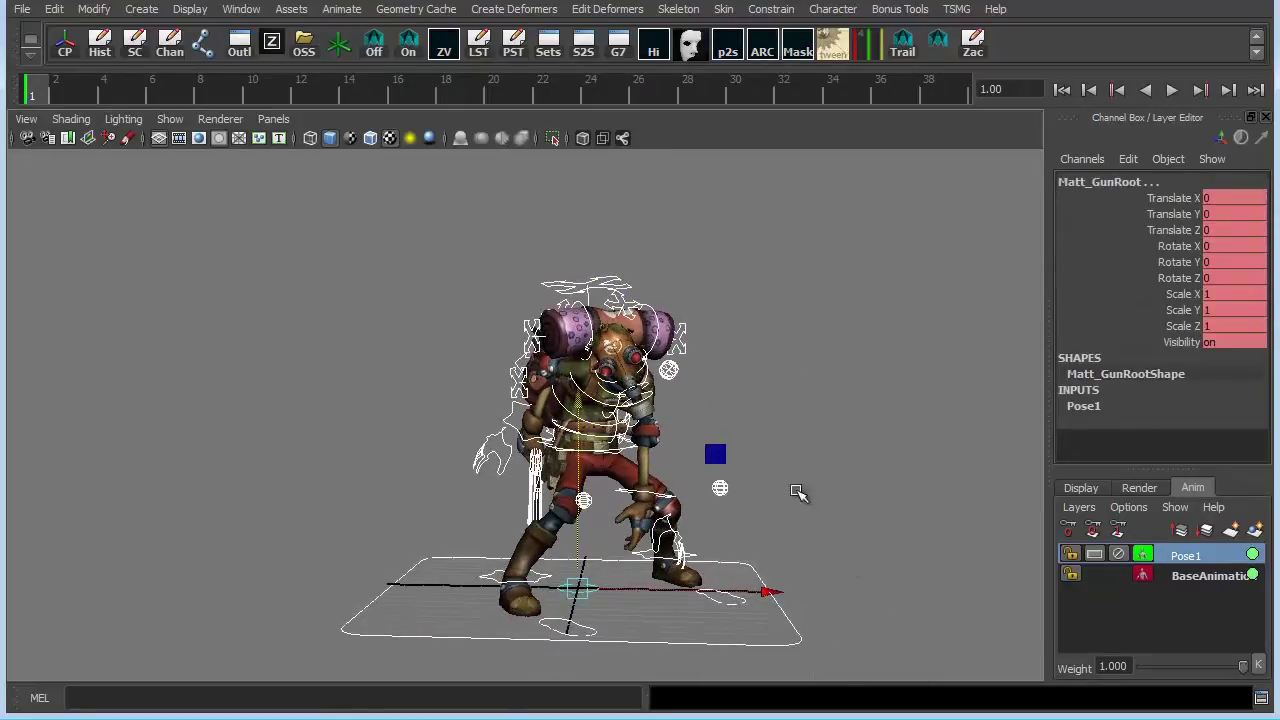
alt+drag(750, 432, 800, 420)
click(870, 415)
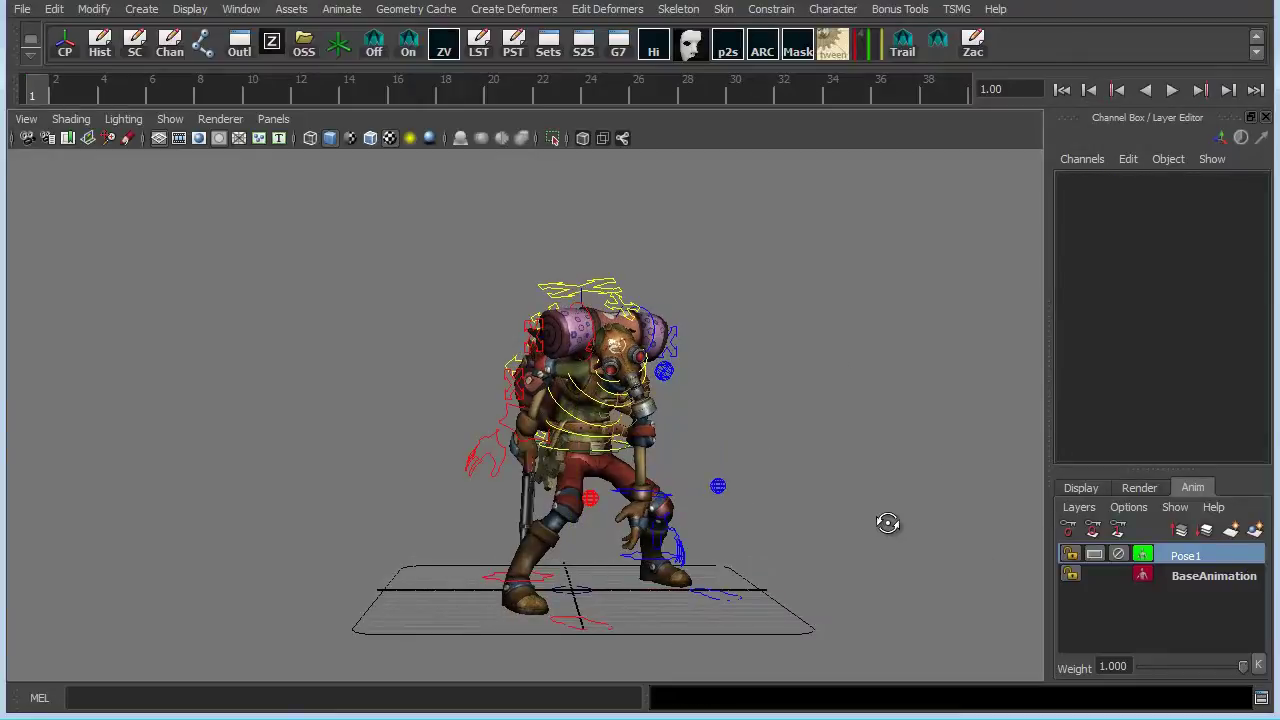
Mute and unmute the Pose1 layer to compare it with the base pose, and play the animation.
alt+drag(887, 523, 828, 510)
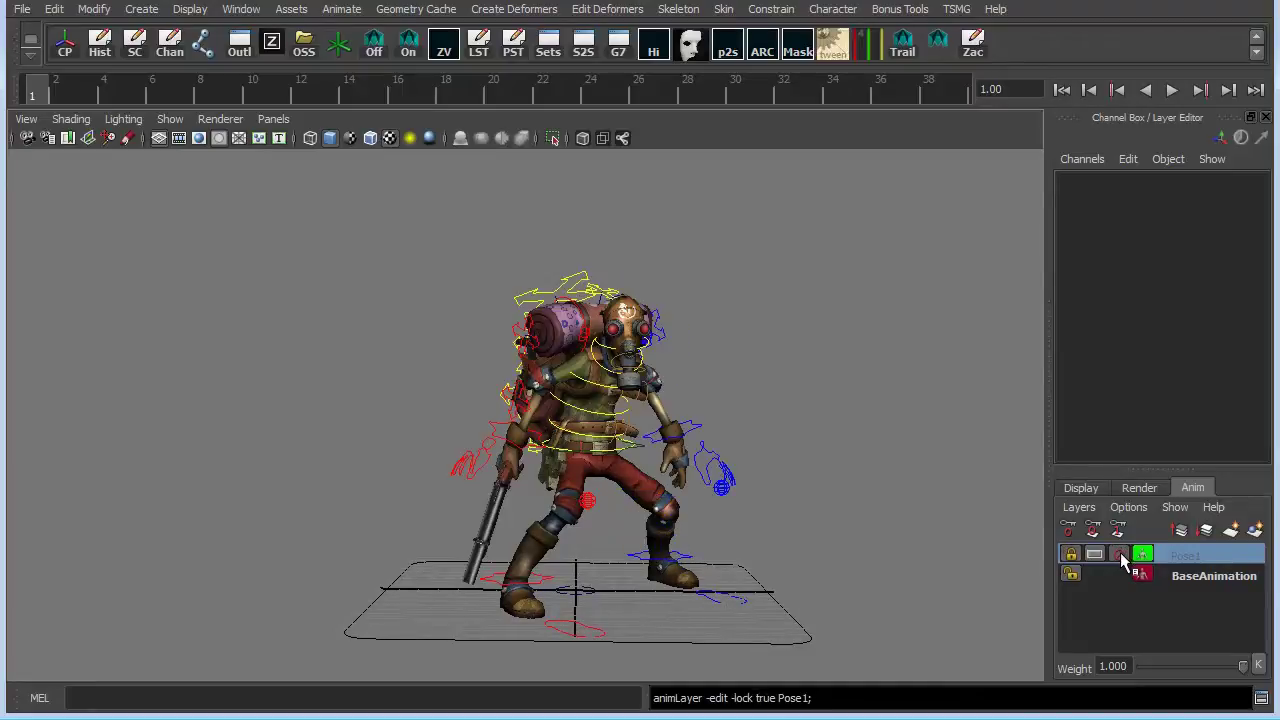
alt+drag(917, 510, 890, 523)
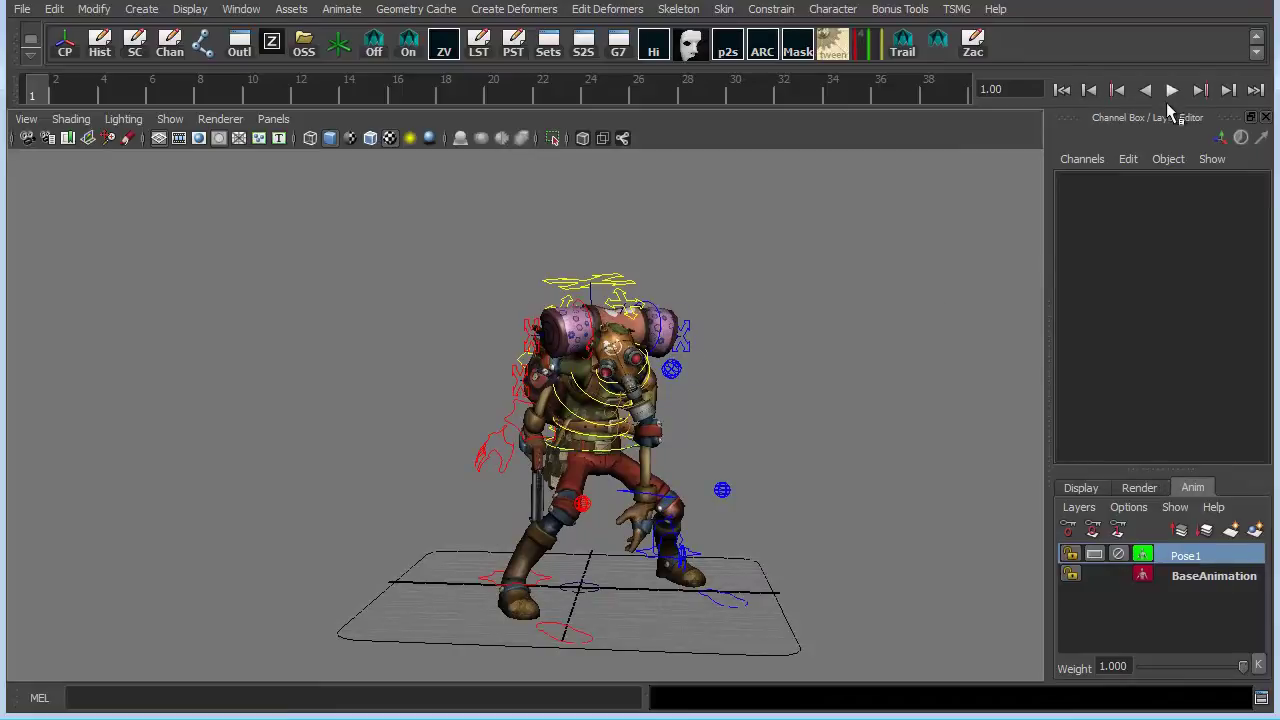
click(1173, 91)
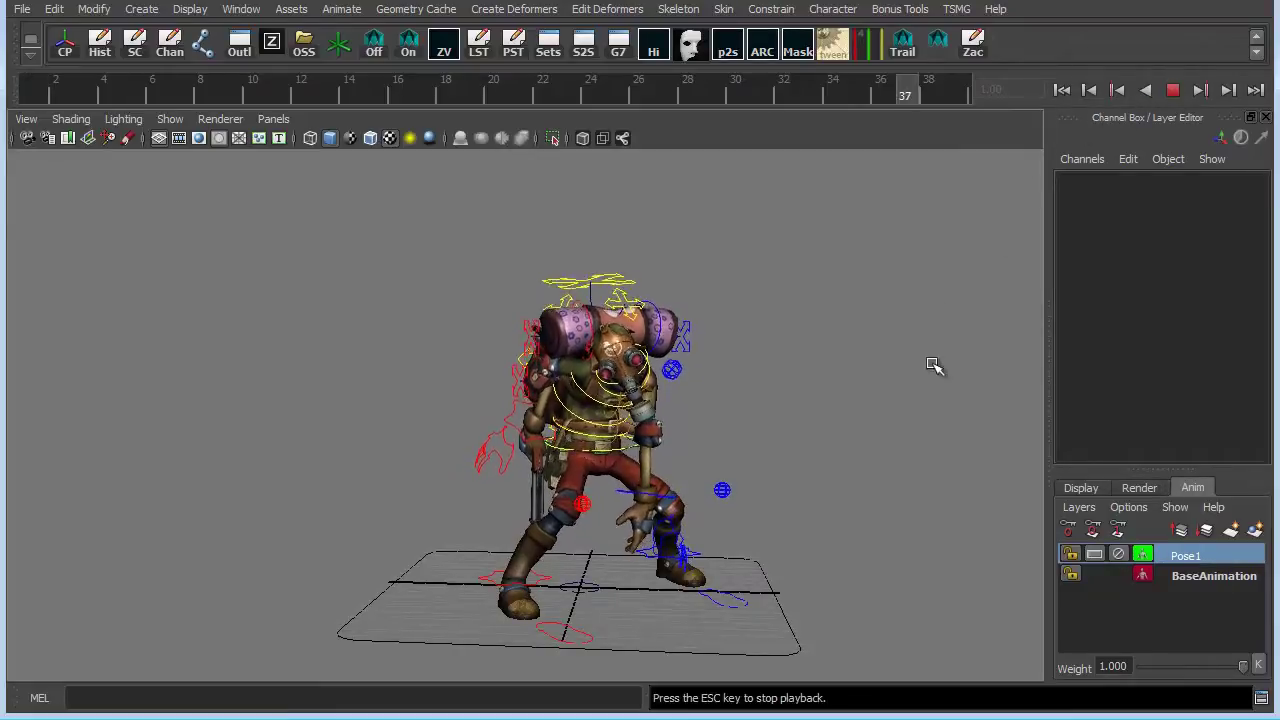
Examine the hunched pose from the side during playback, and stop the animation.
alt+drag(746, 451, 585, 452)
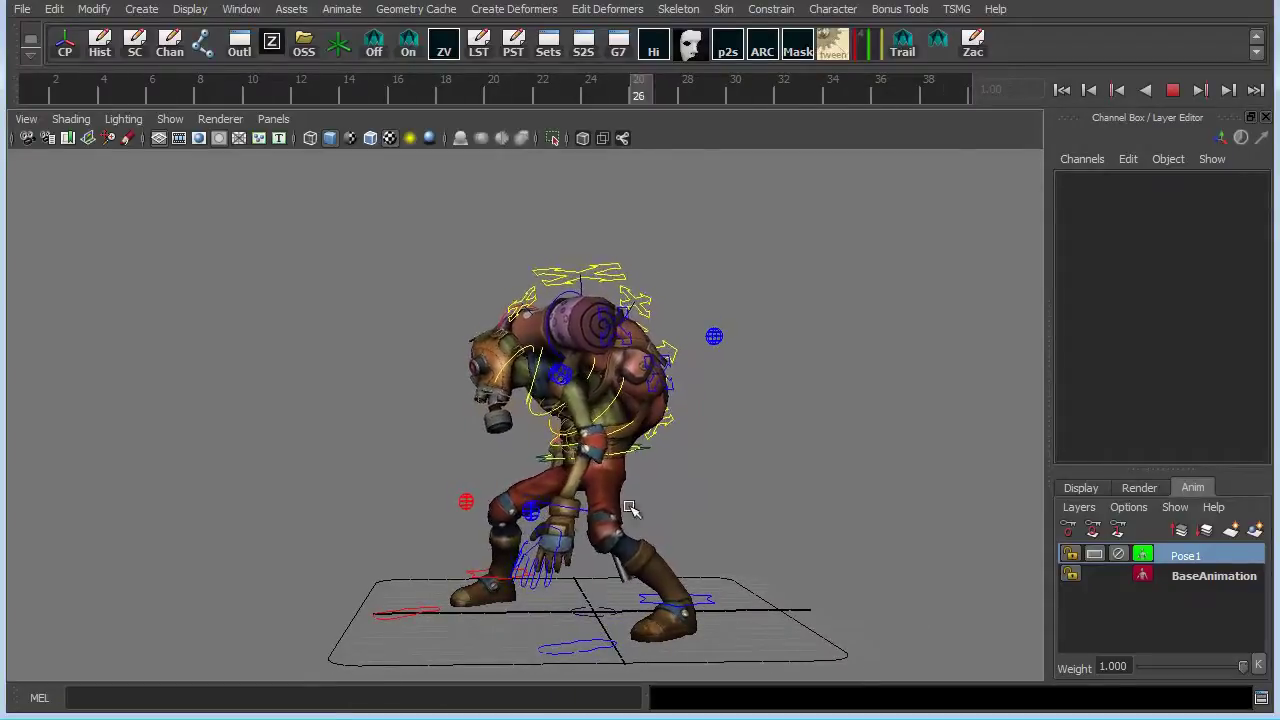
click(1172, 90)
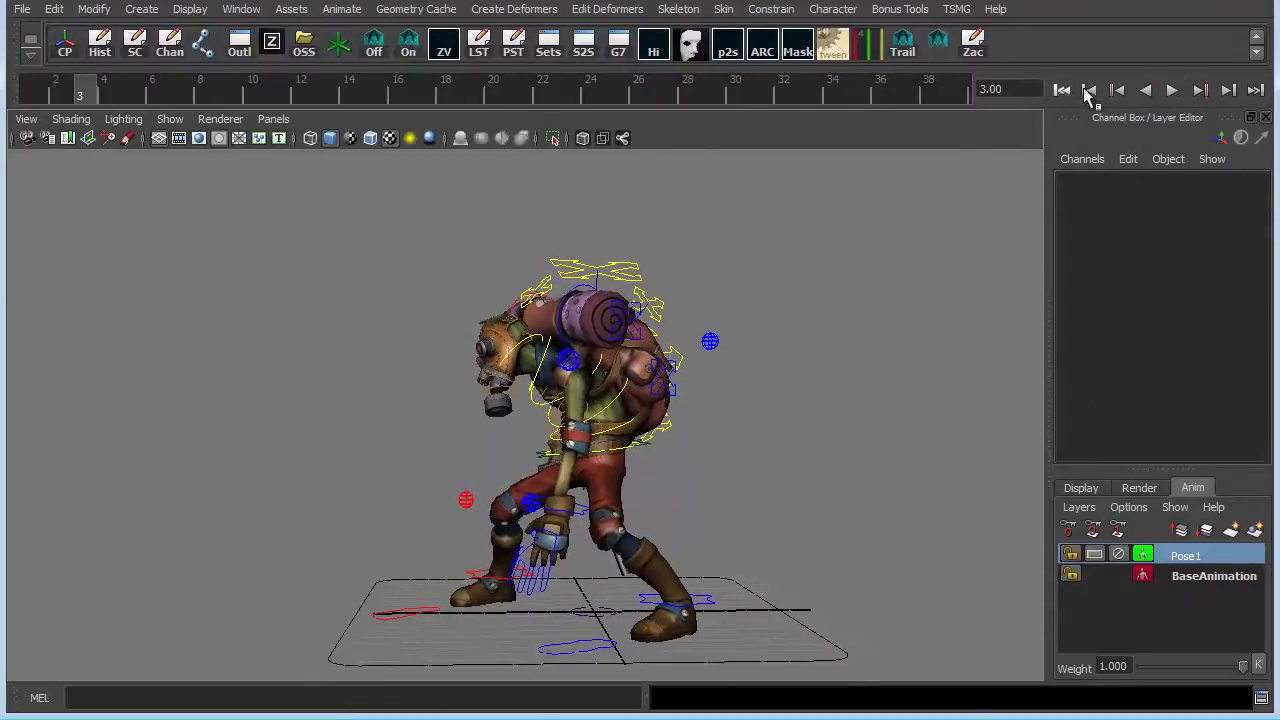
click(609, 521)
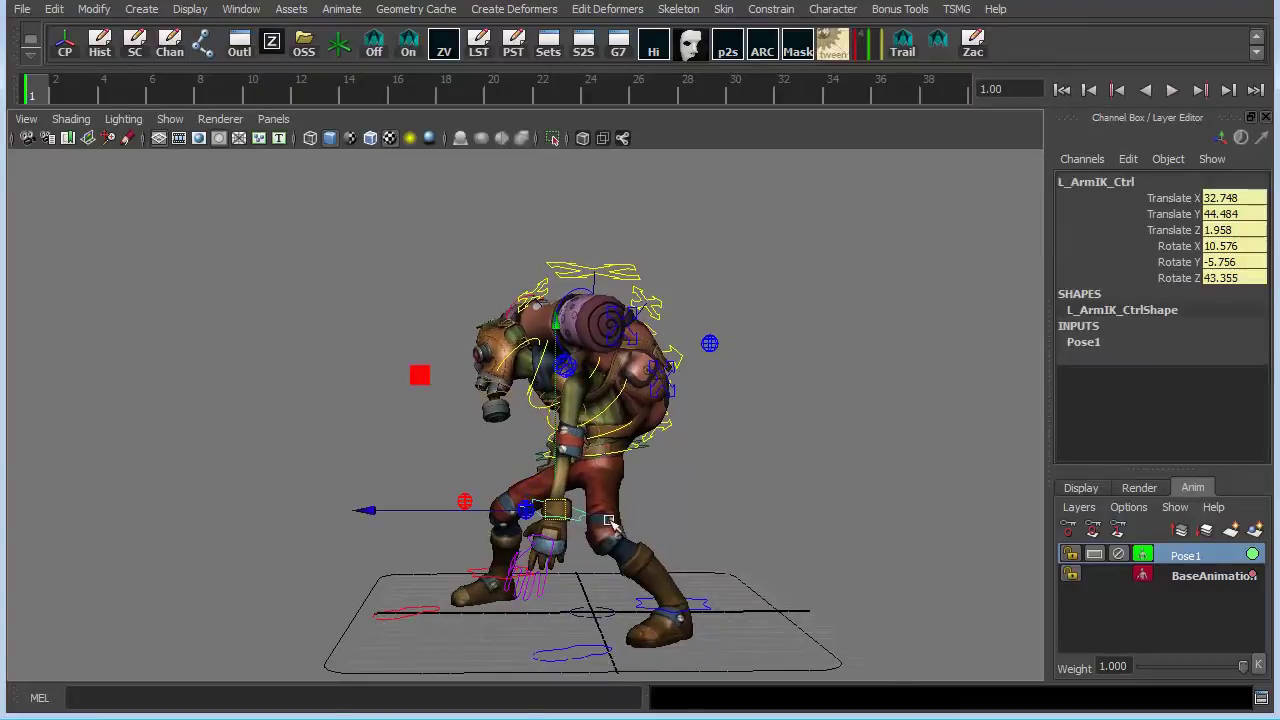
alt+drag(646, 507, 643, 512)
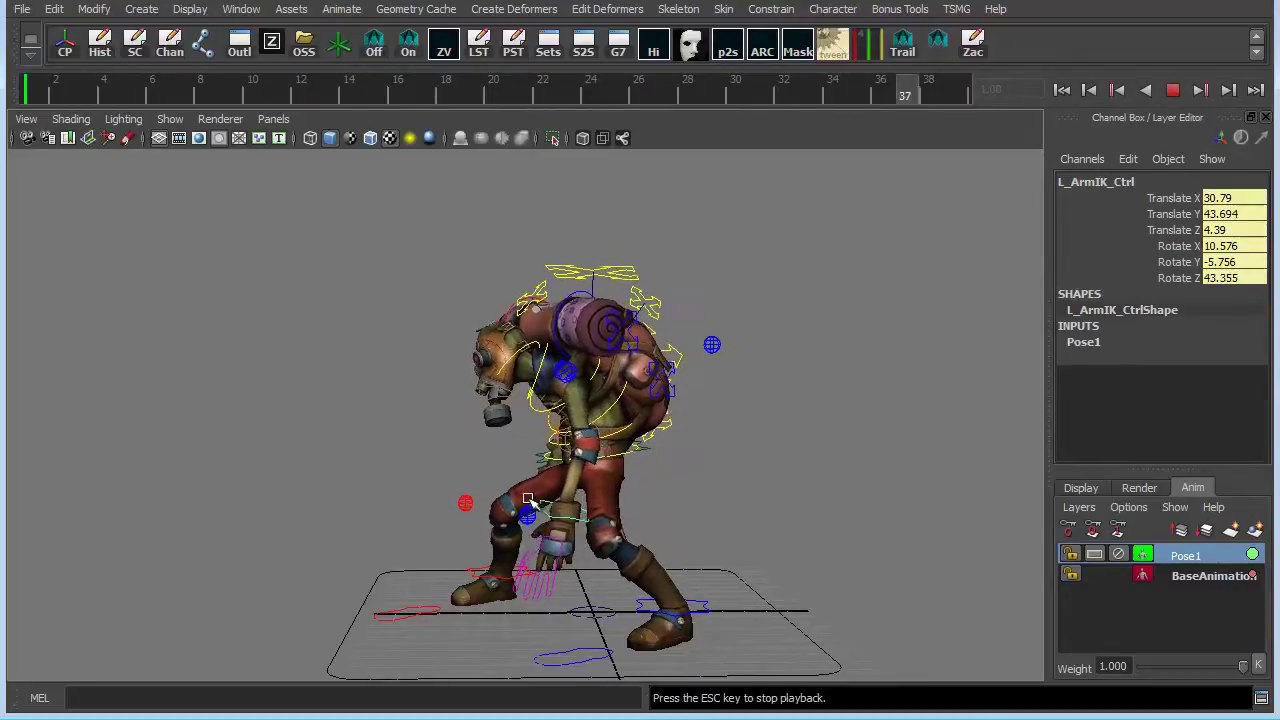
key(ctrl+z)
key(ctrl+z)
key(ctrl+z)
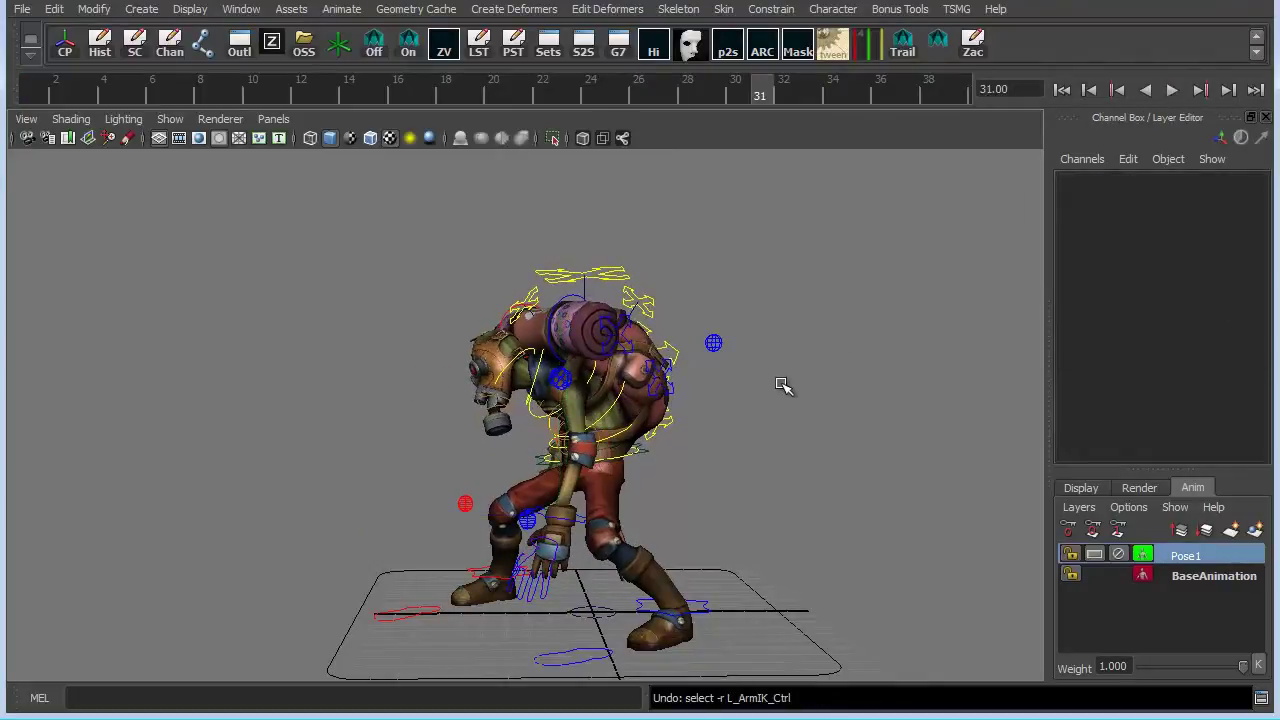
Play the Pose1 animation again and inspect the hunched character from the front and side.
click(1172, 90)
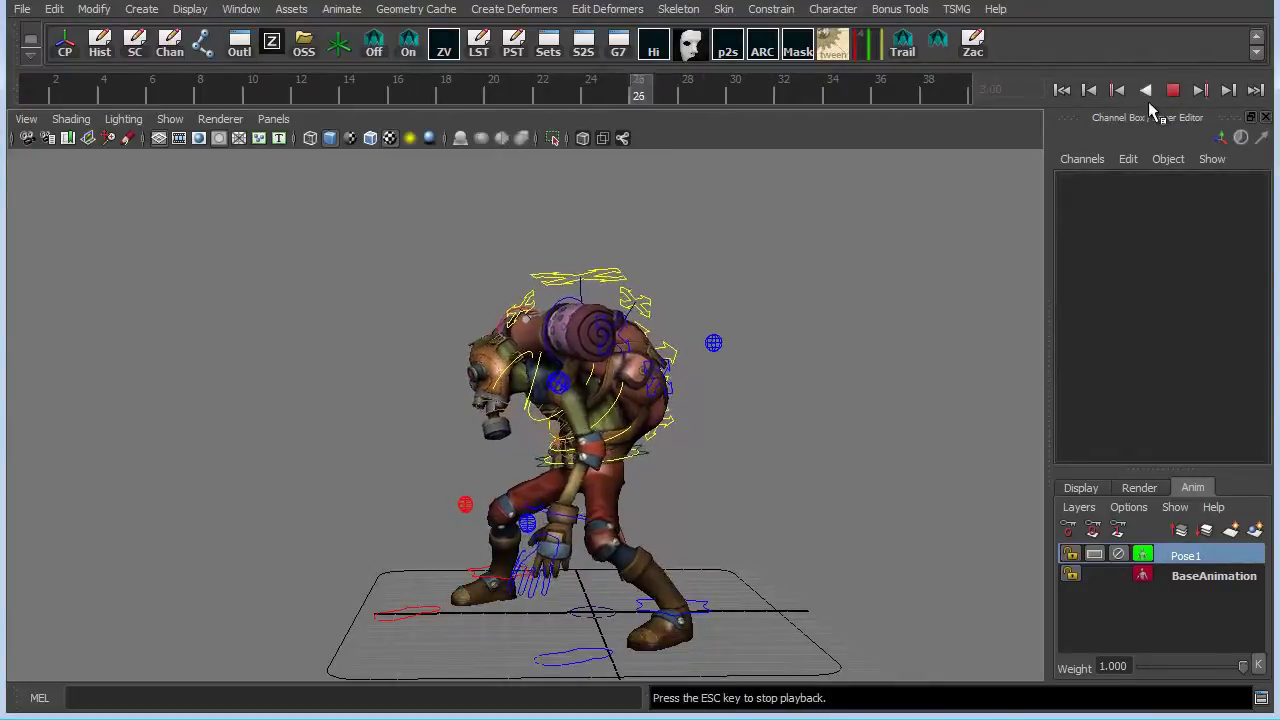
alt+drag(766, 411, 820, 390)
alt+drag(897, 397, 851, 434)
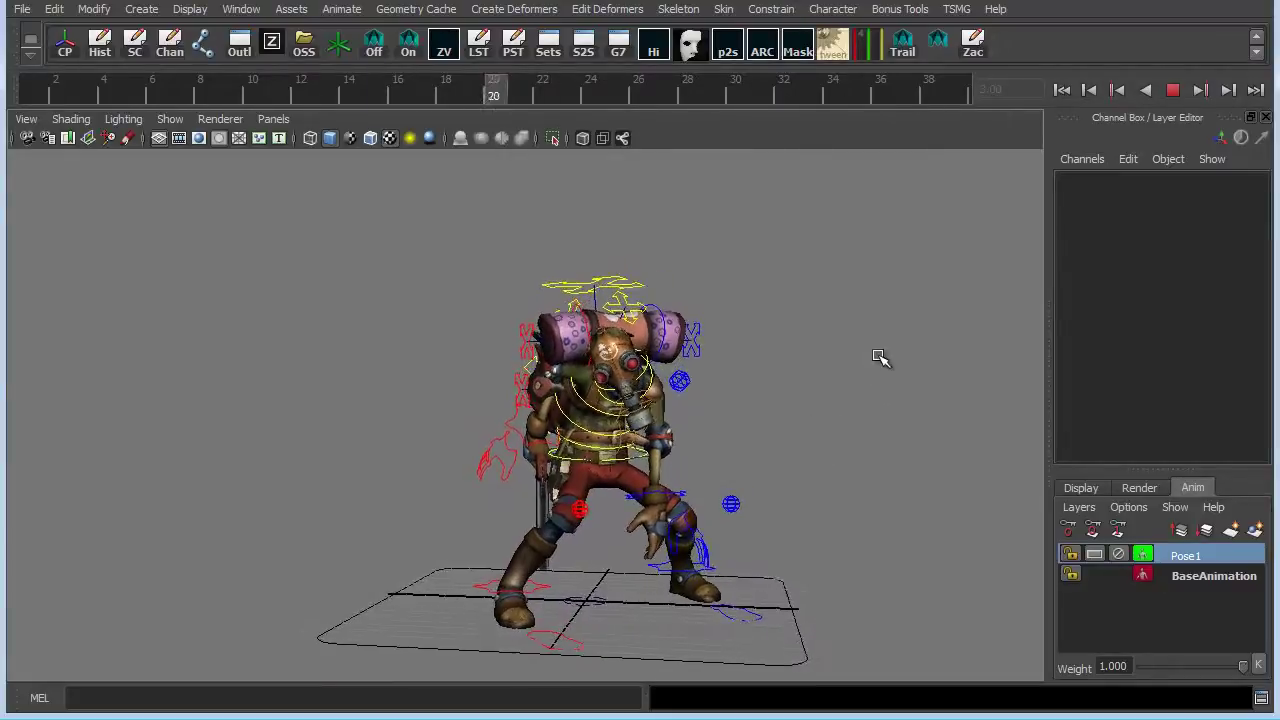
click(1176, 91)
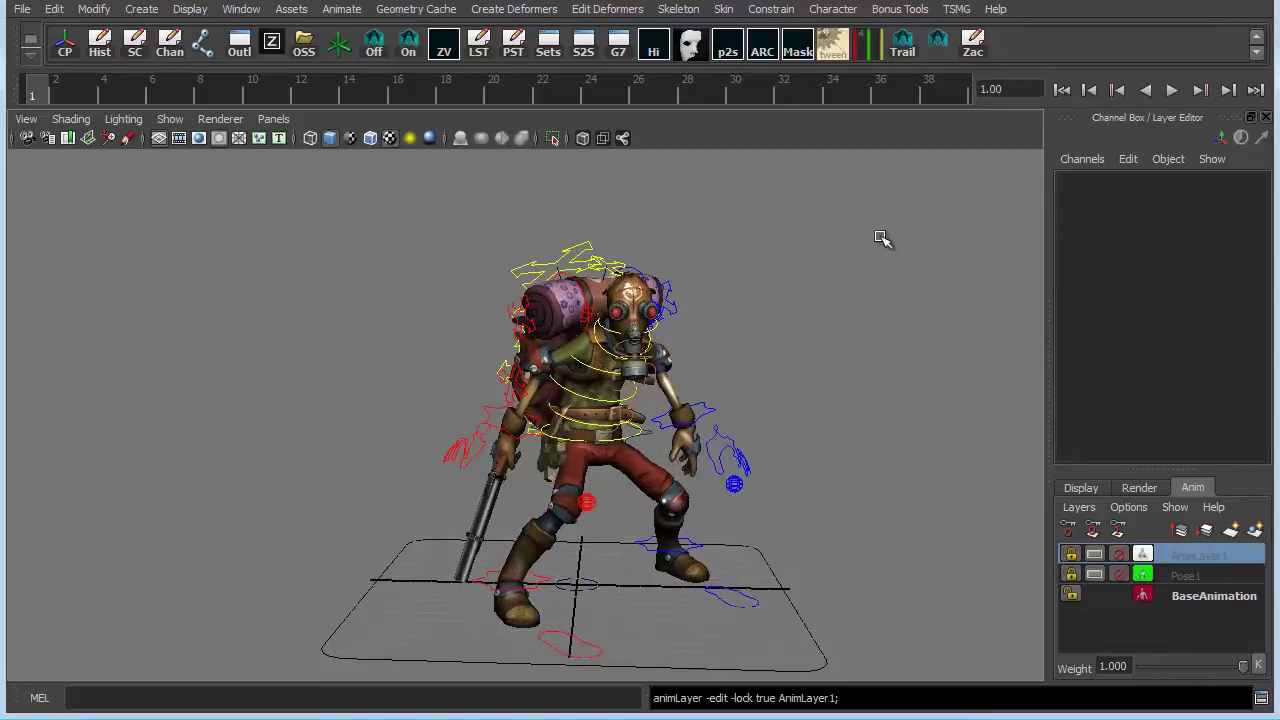
Play the animation and preview the Pose1 and AnimLayer1 poses one at a time, viewing the raised-arms pose from the side.
alt+drag(823, 422, 952, 503)
scroll(917, 510, down, 2)
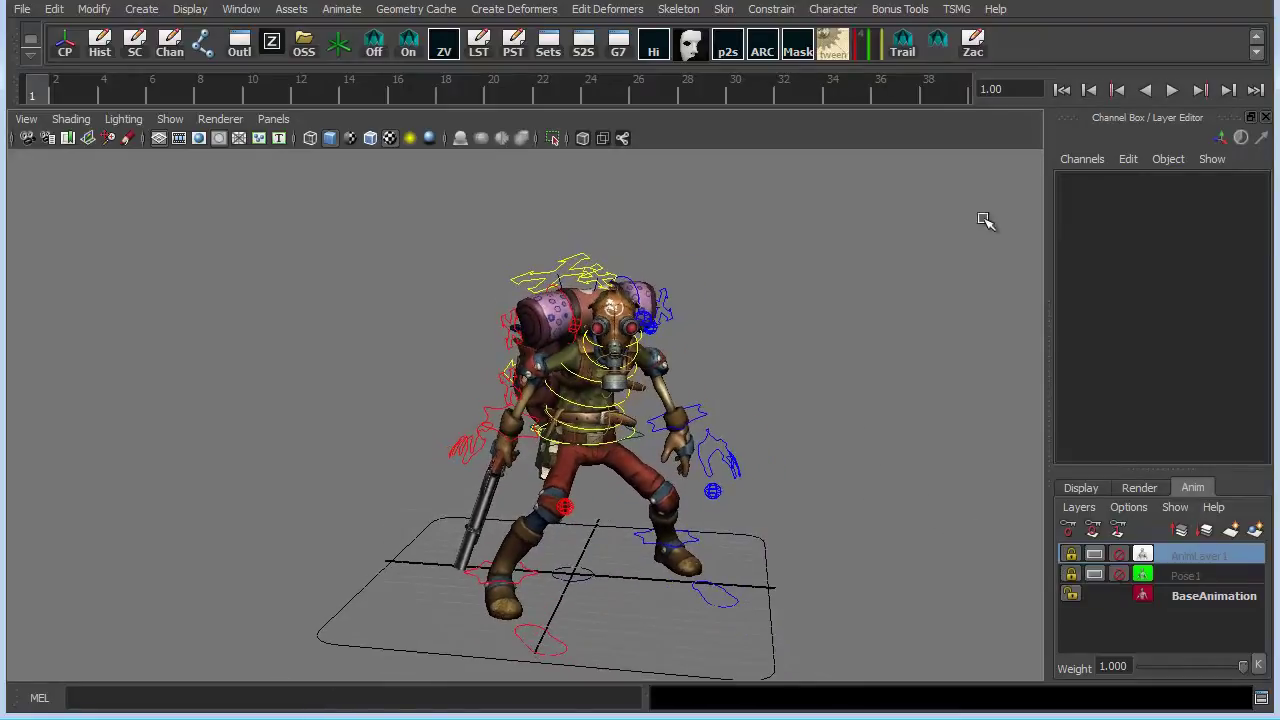
click(1175, 92)
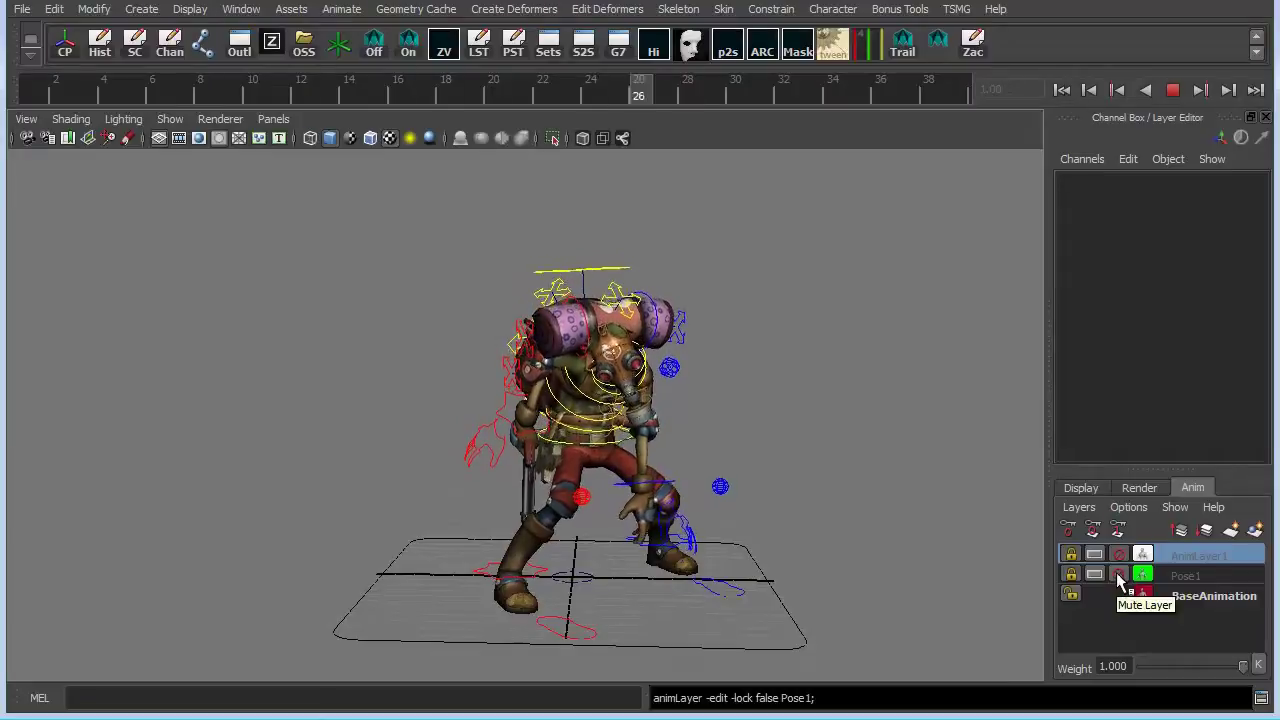
click(1118, 578)
click(1118, 555)
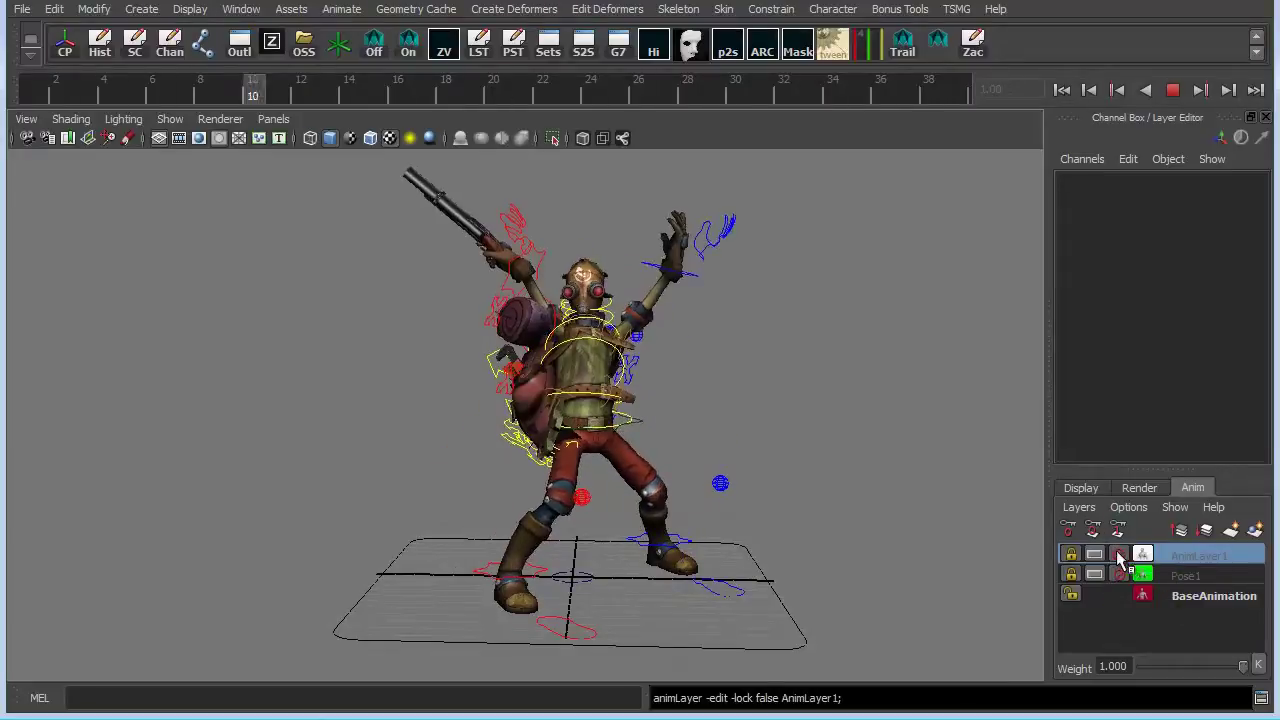
alt+drag(777, 417, 934, 423)
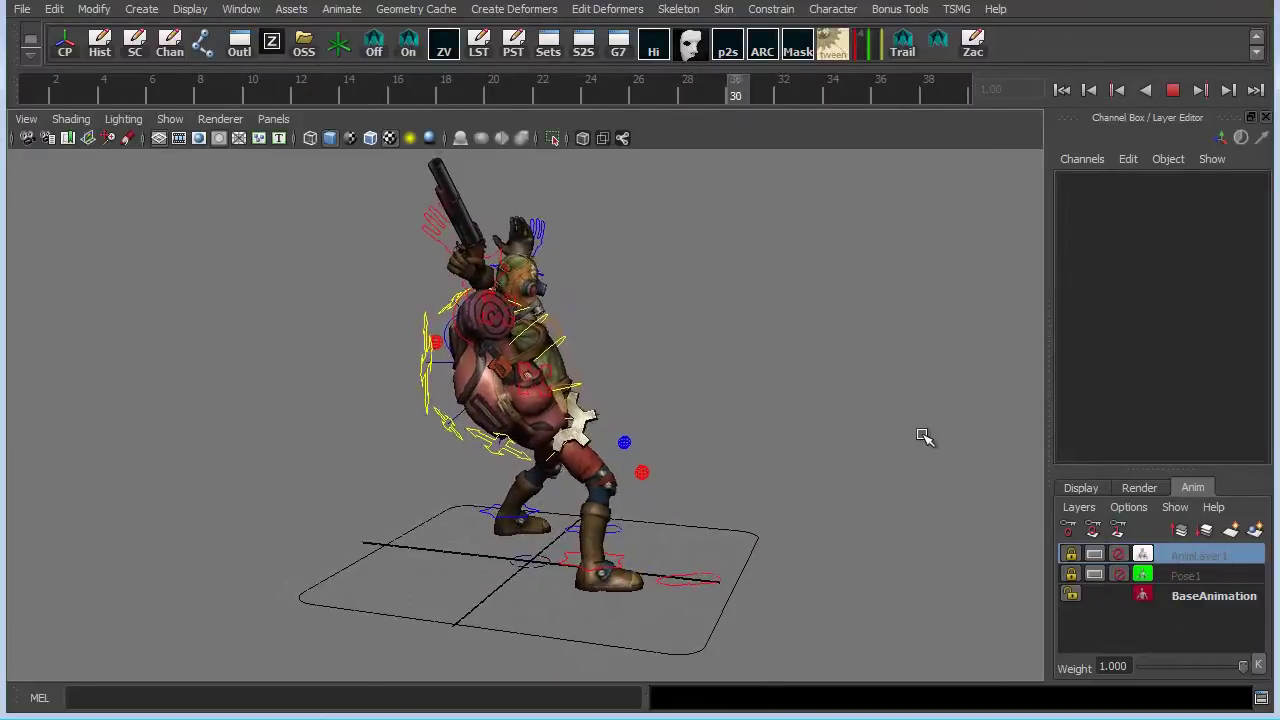
alt+drag(940, 475, 760, 500)
Toggle Pose1 and AnimLayer1 in turn during playback to compare them with the base animation, and stop with both layers muted.
click(1118, 556)
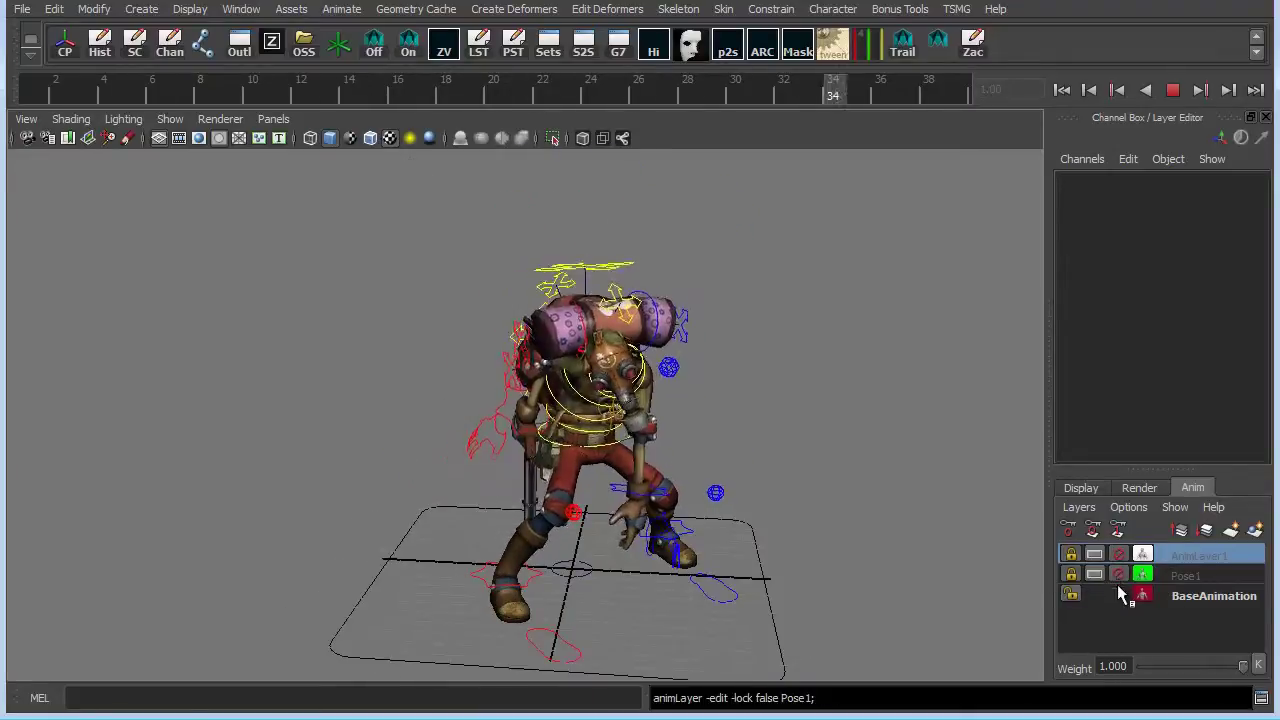
alt+drag(851, 594, 950, 550)
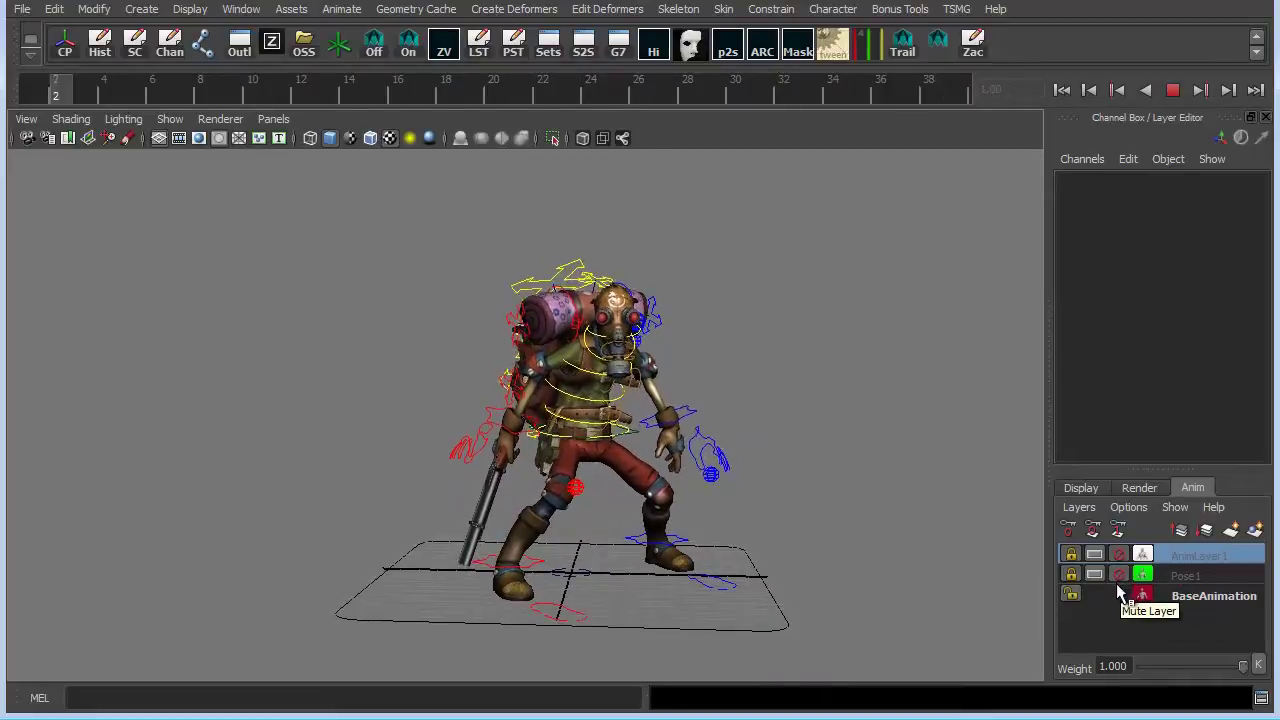
click(1120, 576)
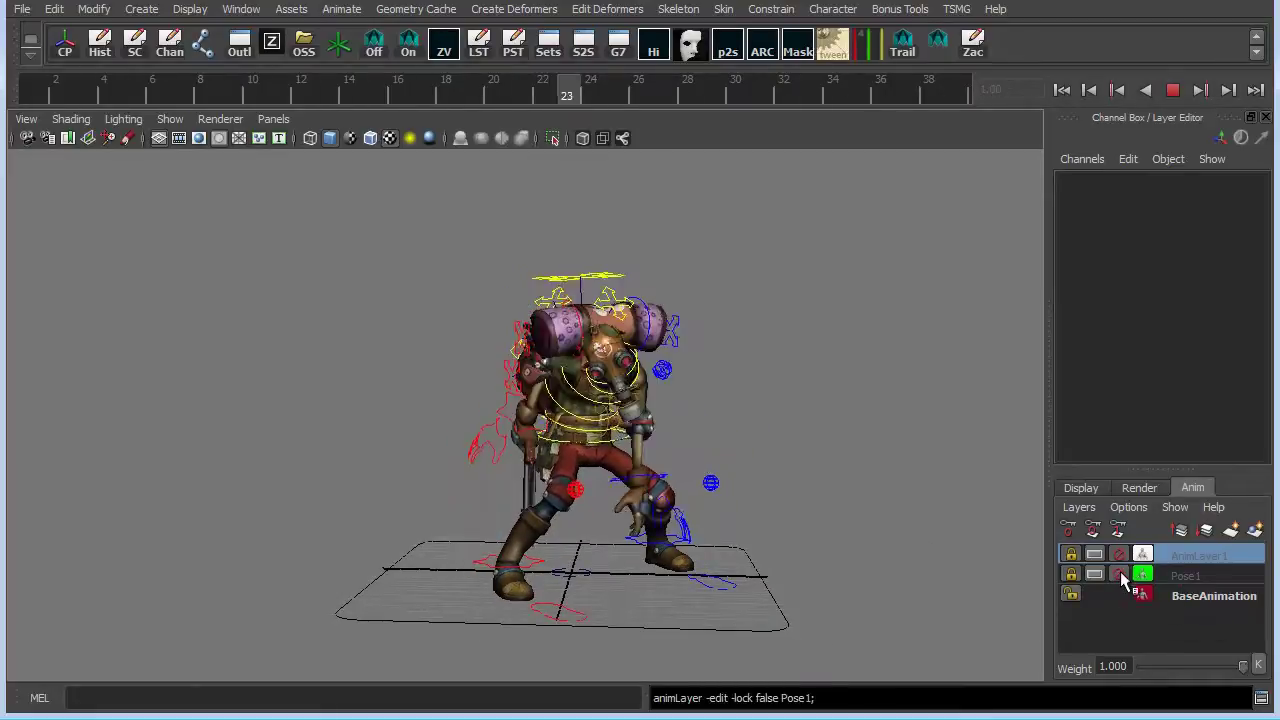
click(1116, 556)
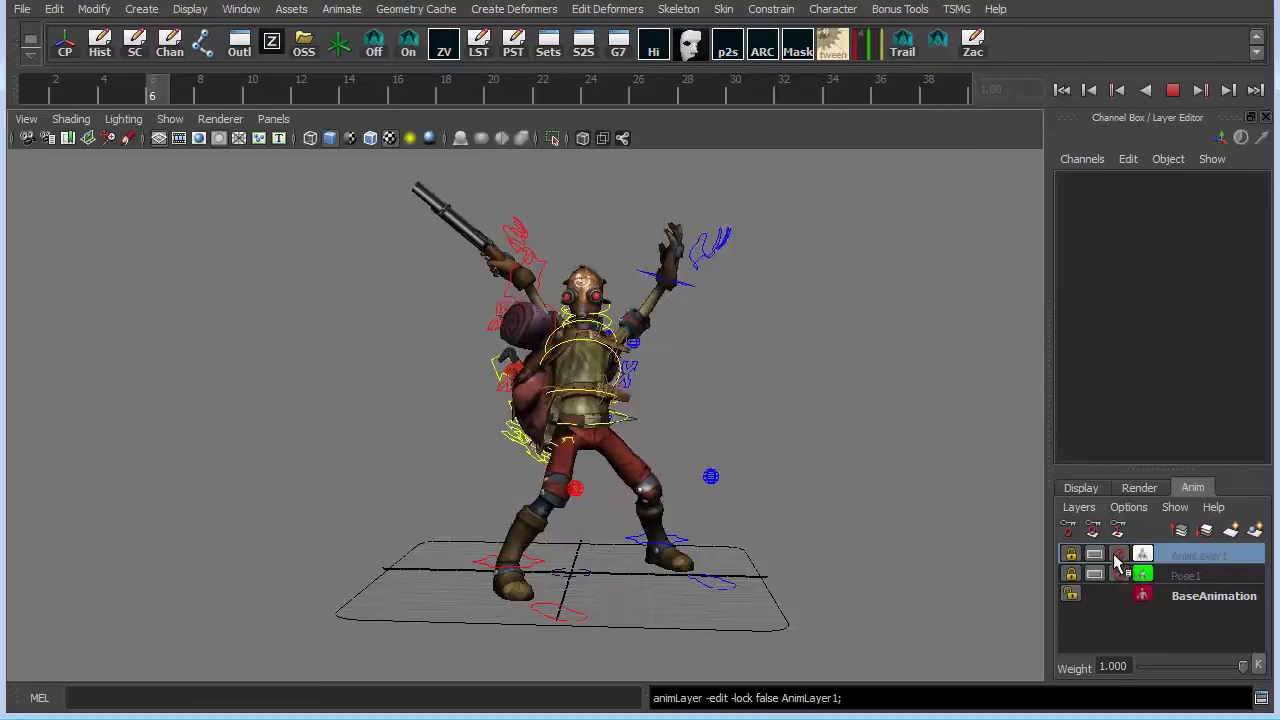
click(1118, 556)
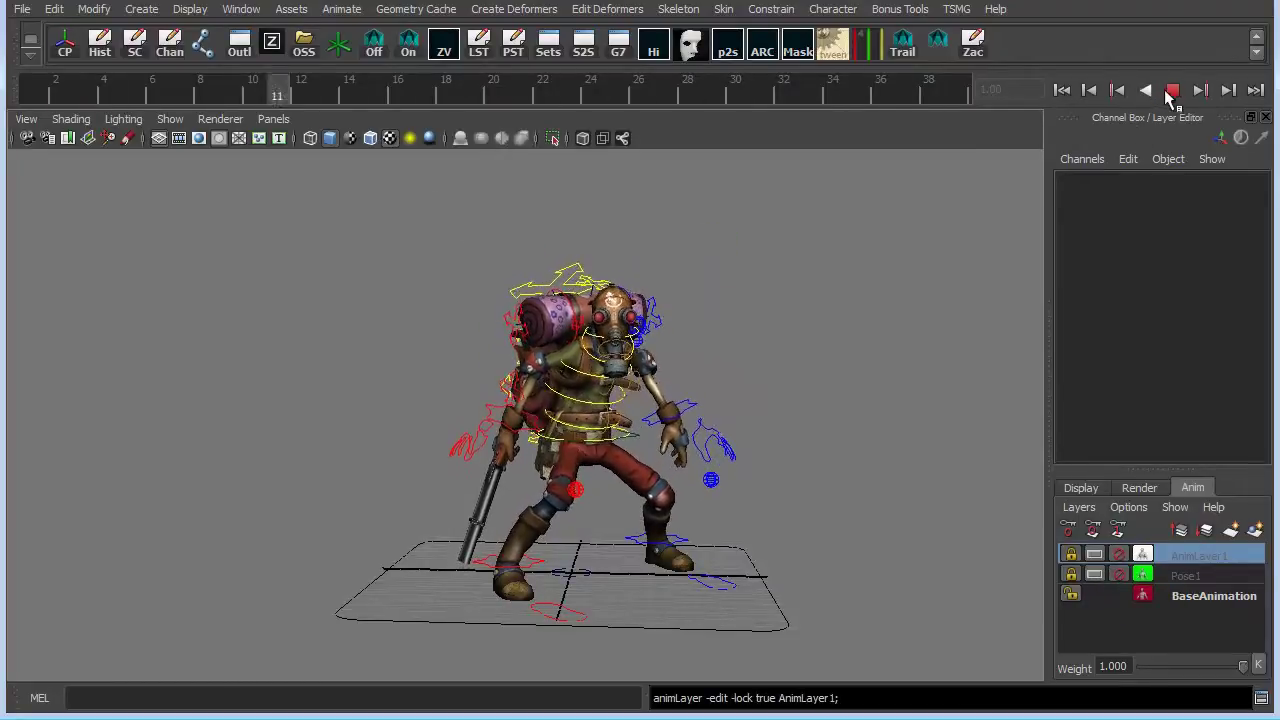
click(1176, 91)
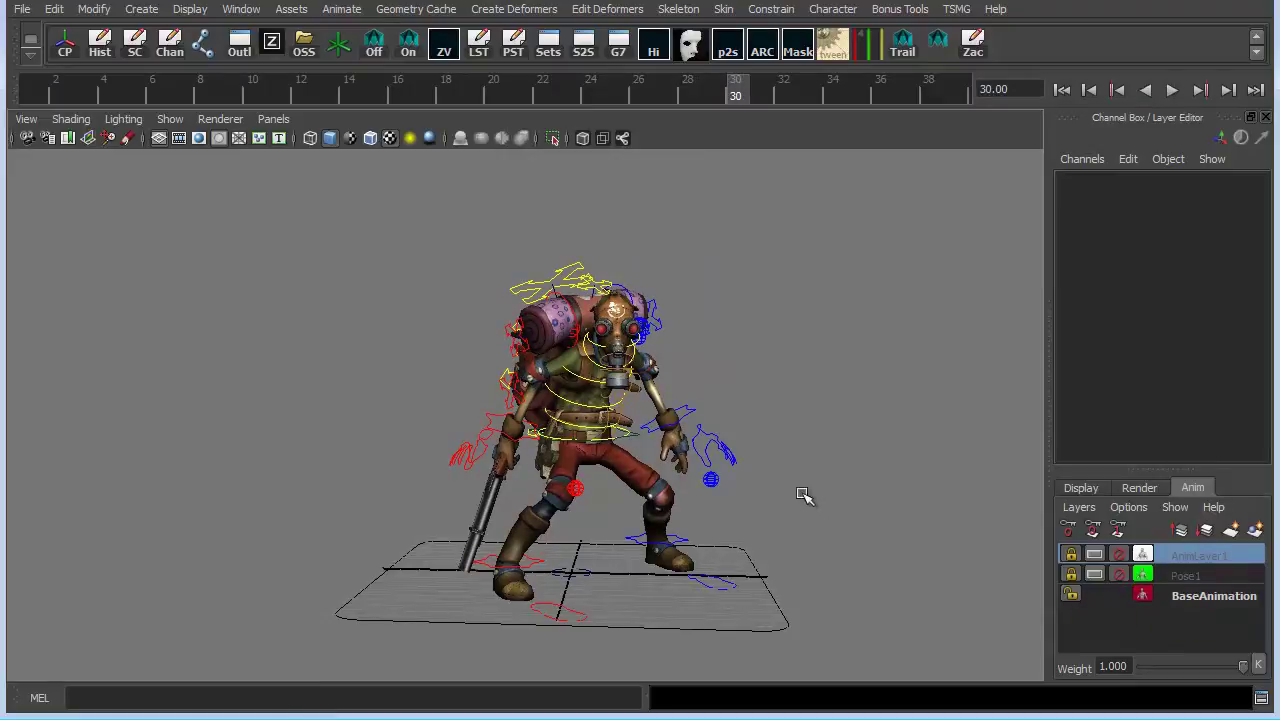
Unmute Pose1 and AnimLayer1 over the BaseAnimation layer and play the animation to check how the two poses combine.
click(1180, 597)
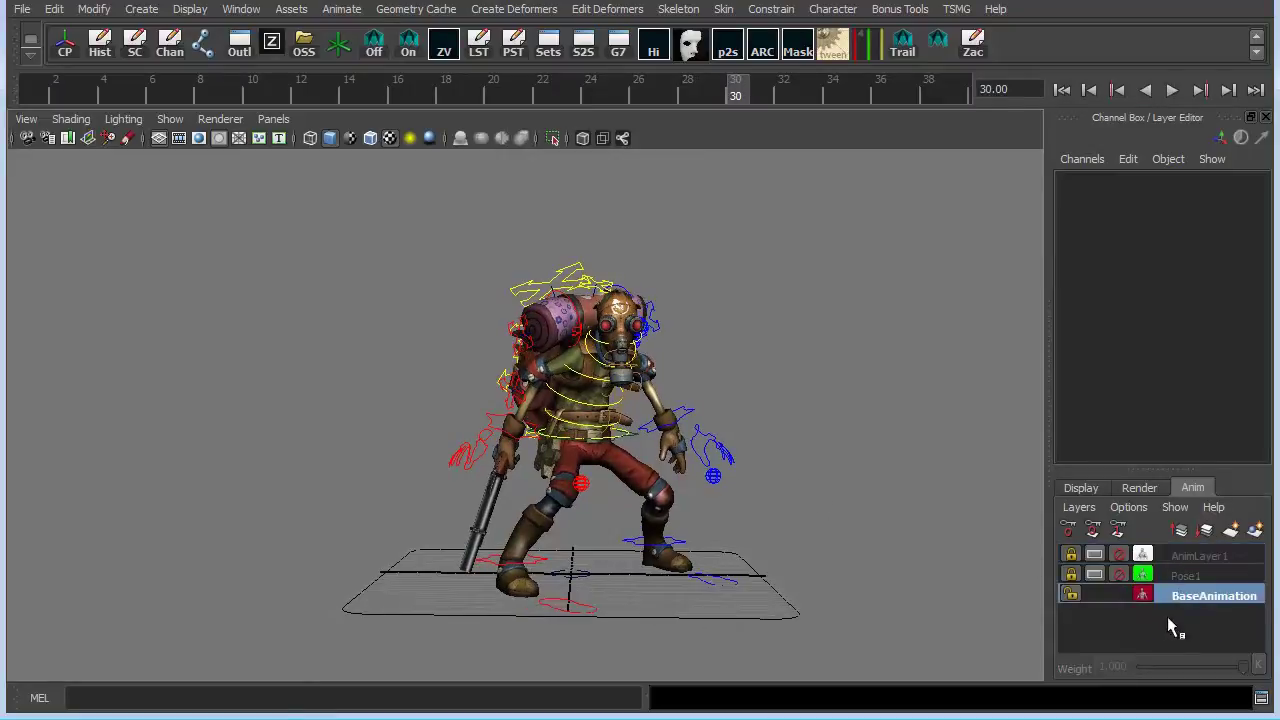
alt+drag(874, 528, 874, 572)
click(1118, 576)
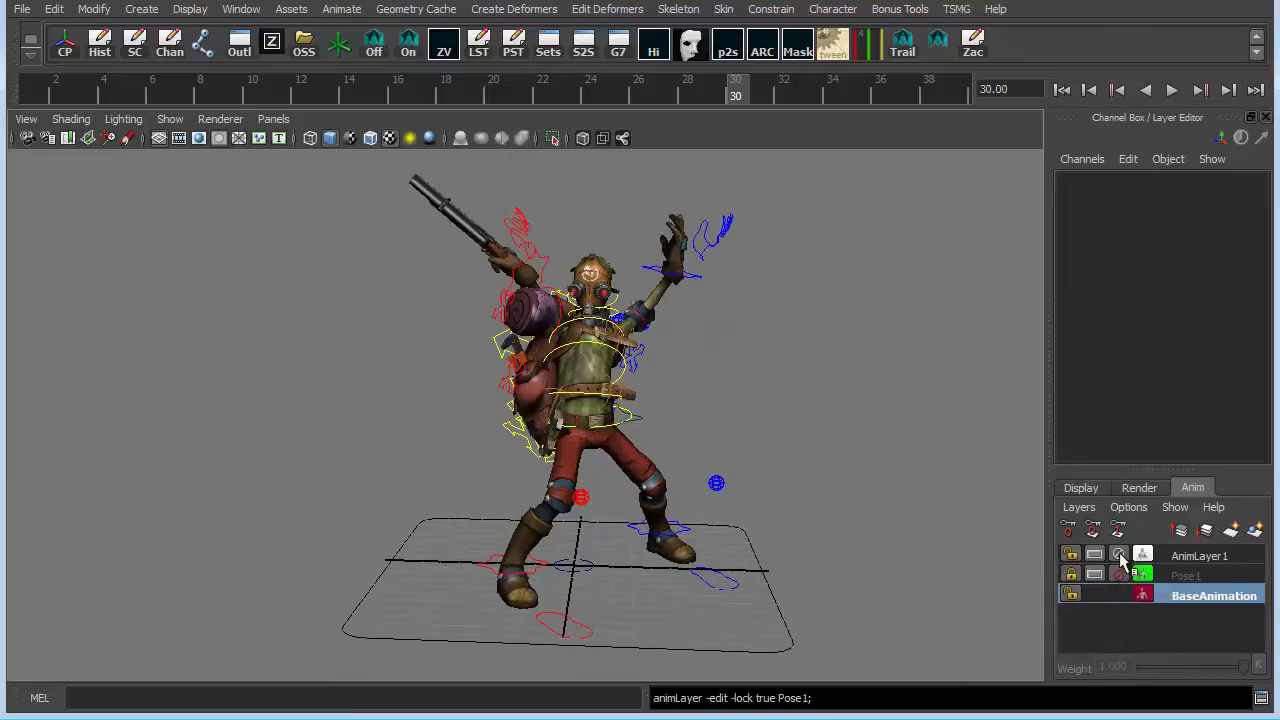
click(1119, 577)
click(1119, 555)
click(1119, 556)
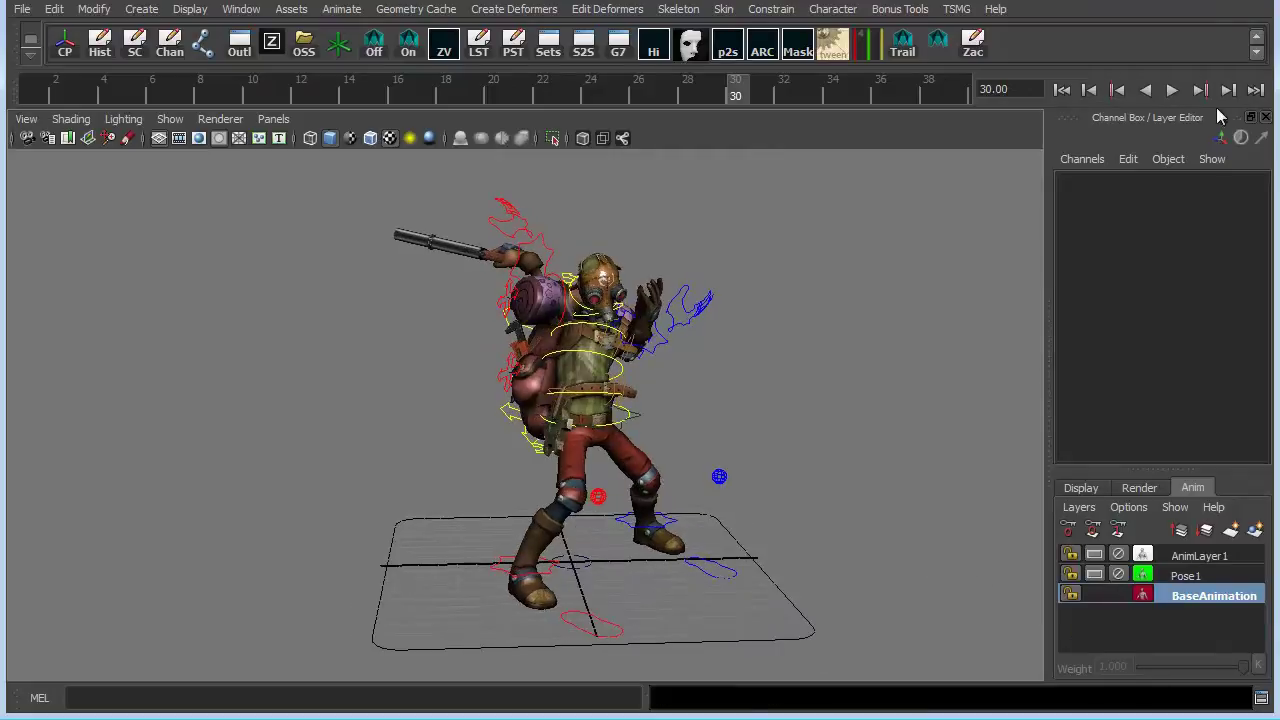
click(1172, 90)
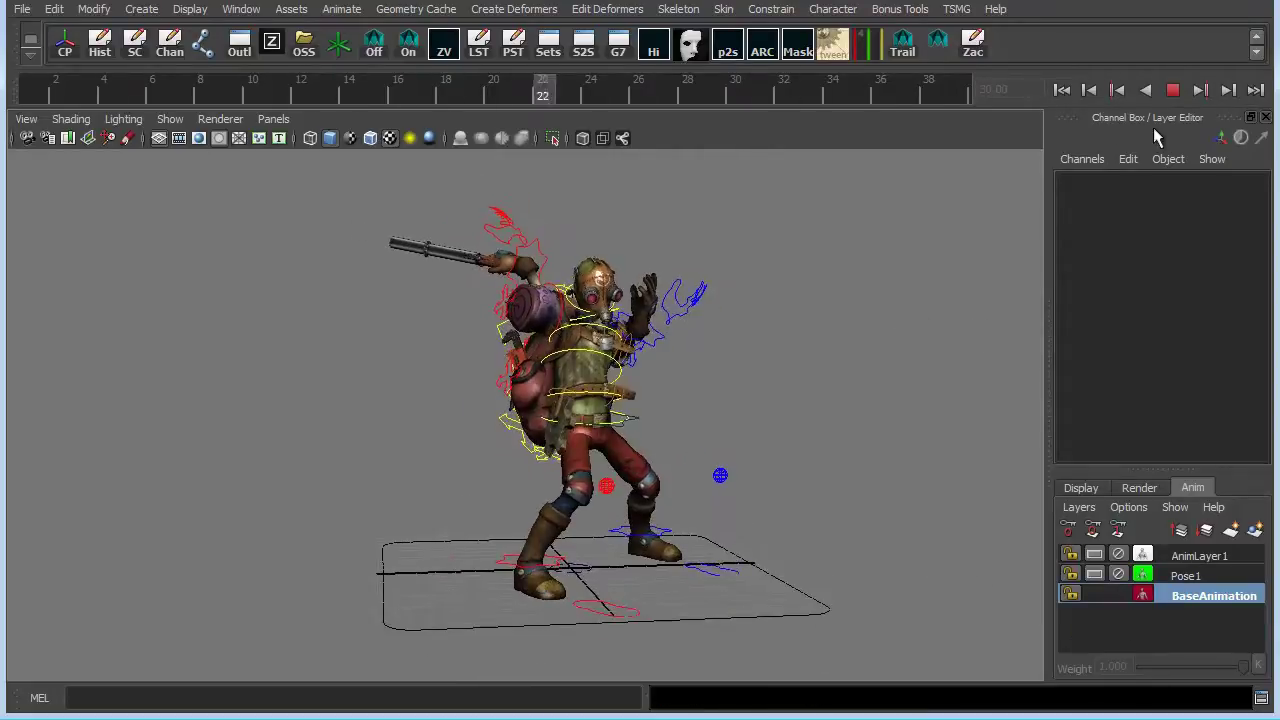
click(1172, 90)
click(1122, 577)
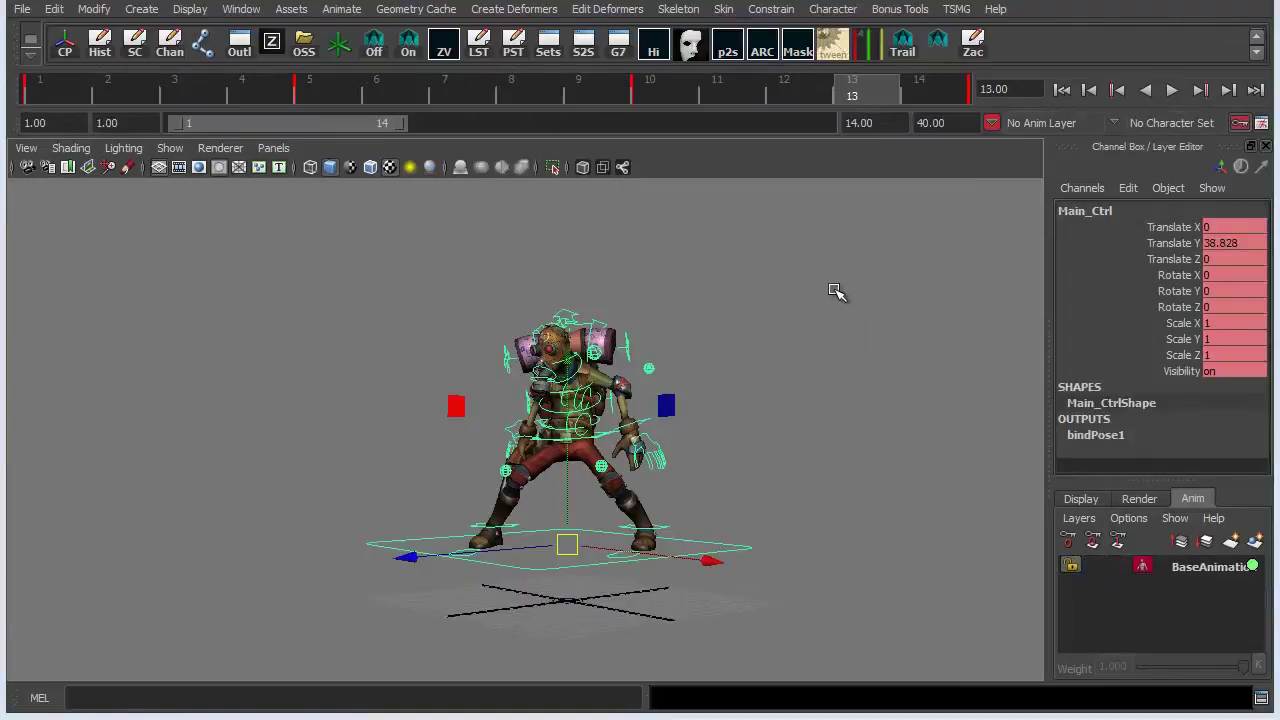
Play the simple up-and-down jump animation from frame 1.
click(1062, 90)
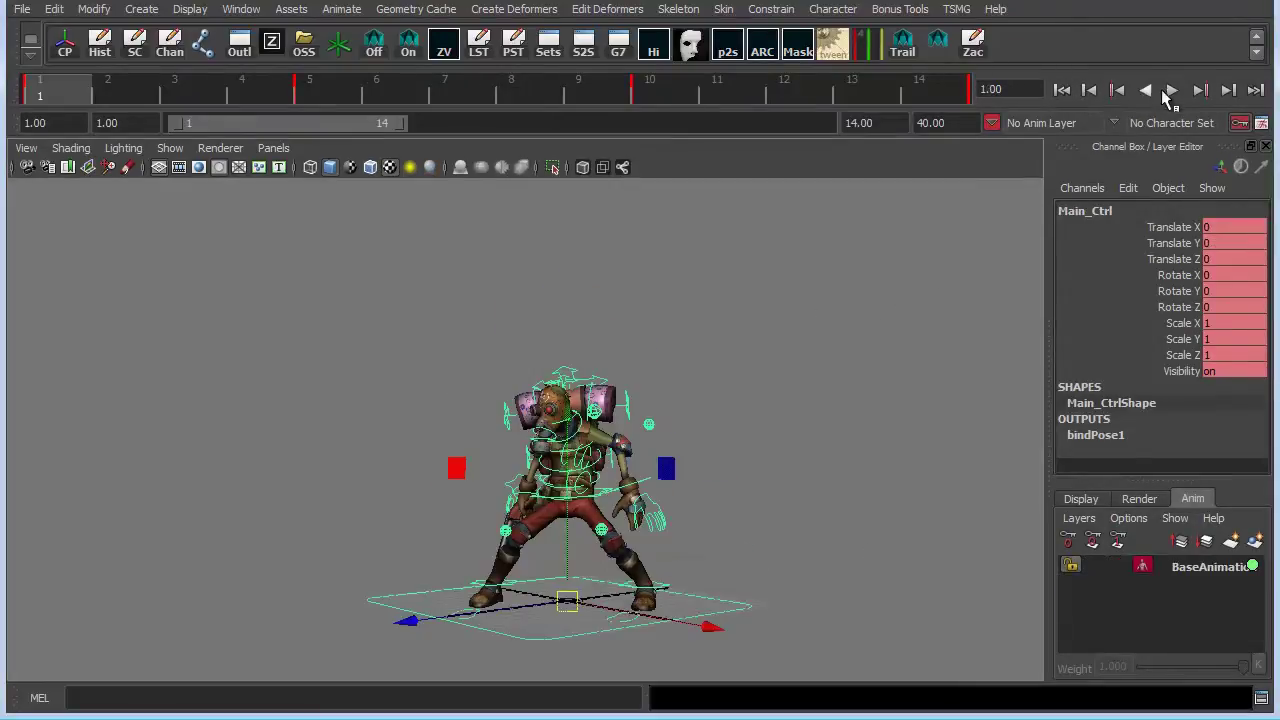
click(1172, 90)
drag(392, 126, 389, 127)
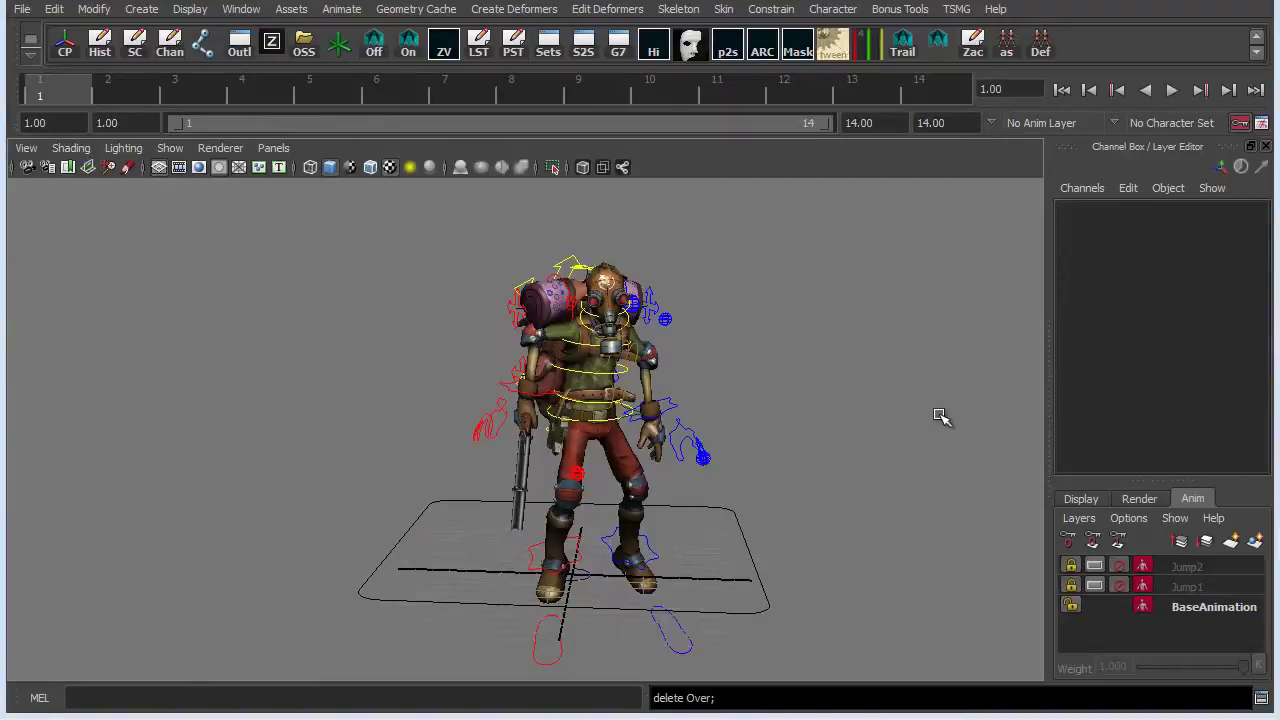
Play the base jump animation with the Jump1 and Jump2 layers muted, and examine it from several angles.
alt+drag(925, 470, 804, 459)
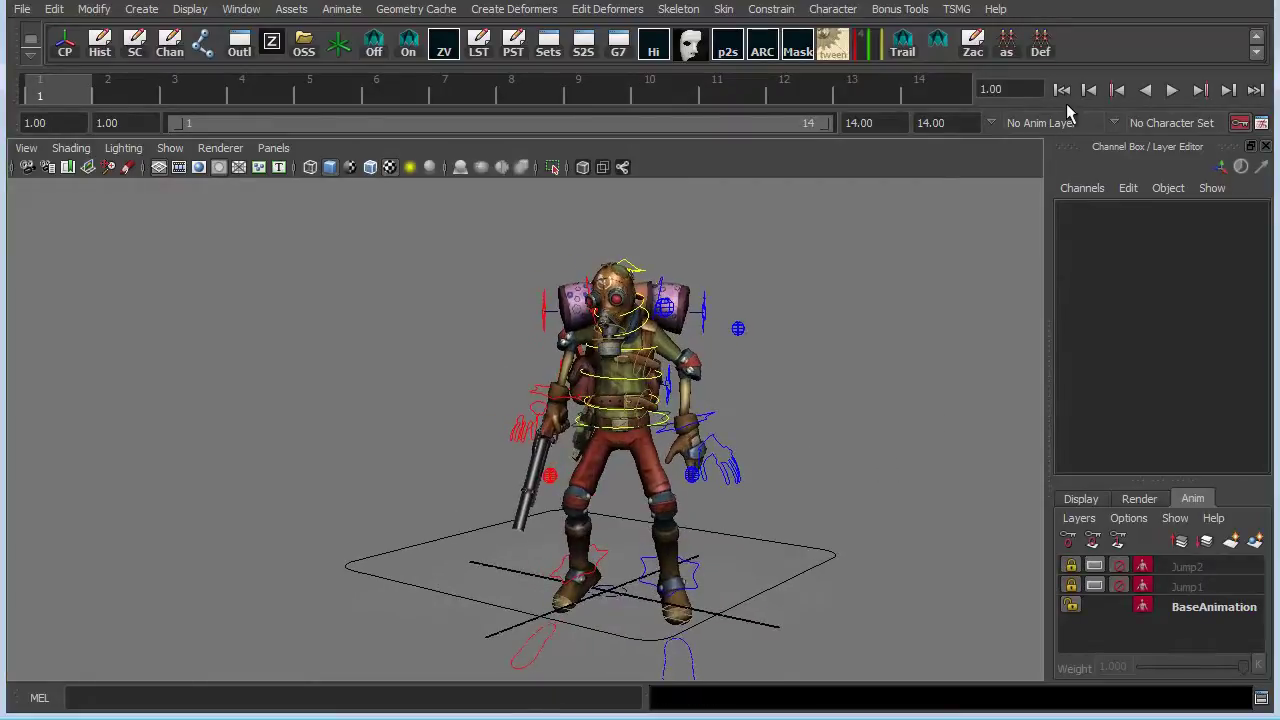
click(1171, 90)
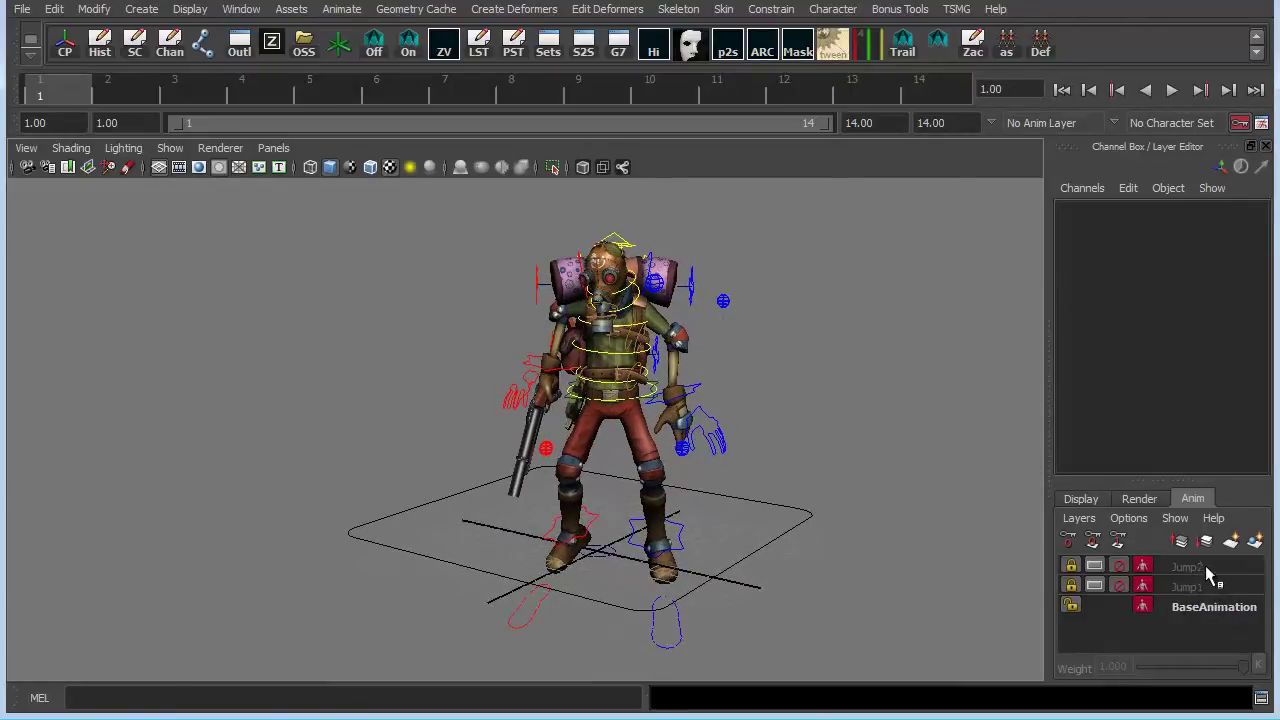
click(1171, 90)
alt+drag(900, 514, 666, 506)
alt+middle_drag(629, 517, 603, 460)
alt+drag(603, 460, 609, 463)
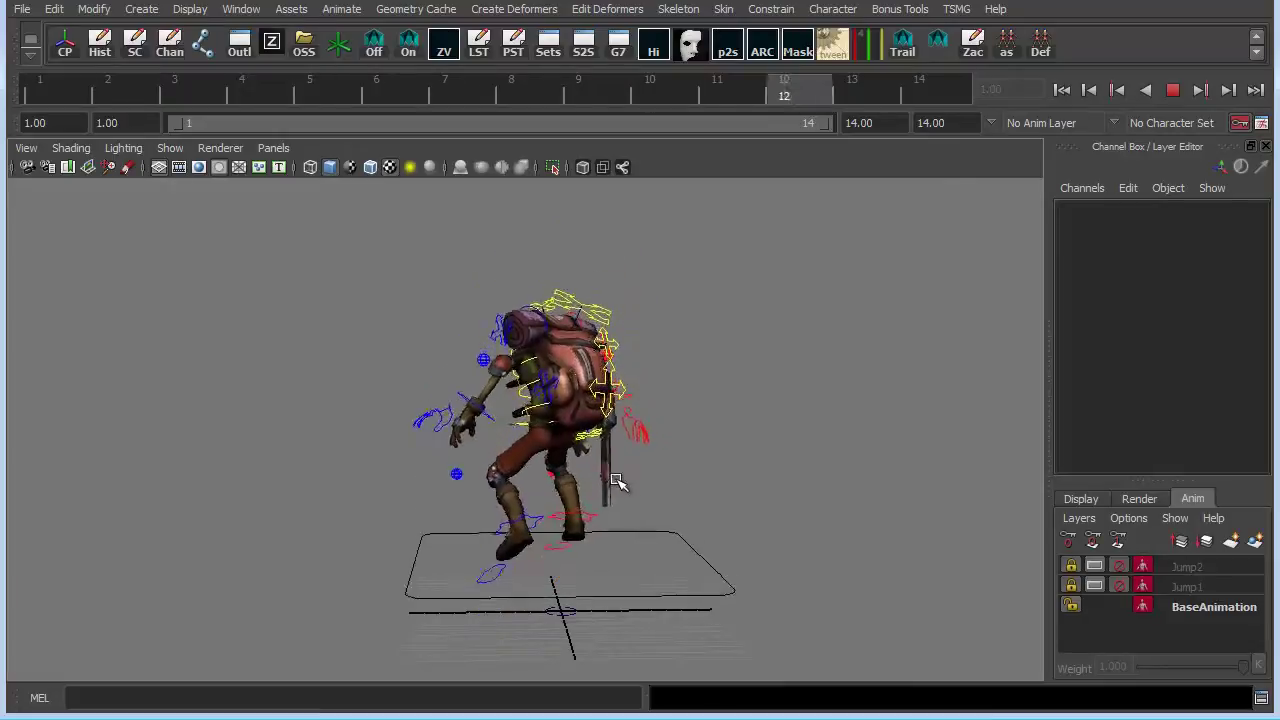
alt+drag(614, 483, 955, 500)
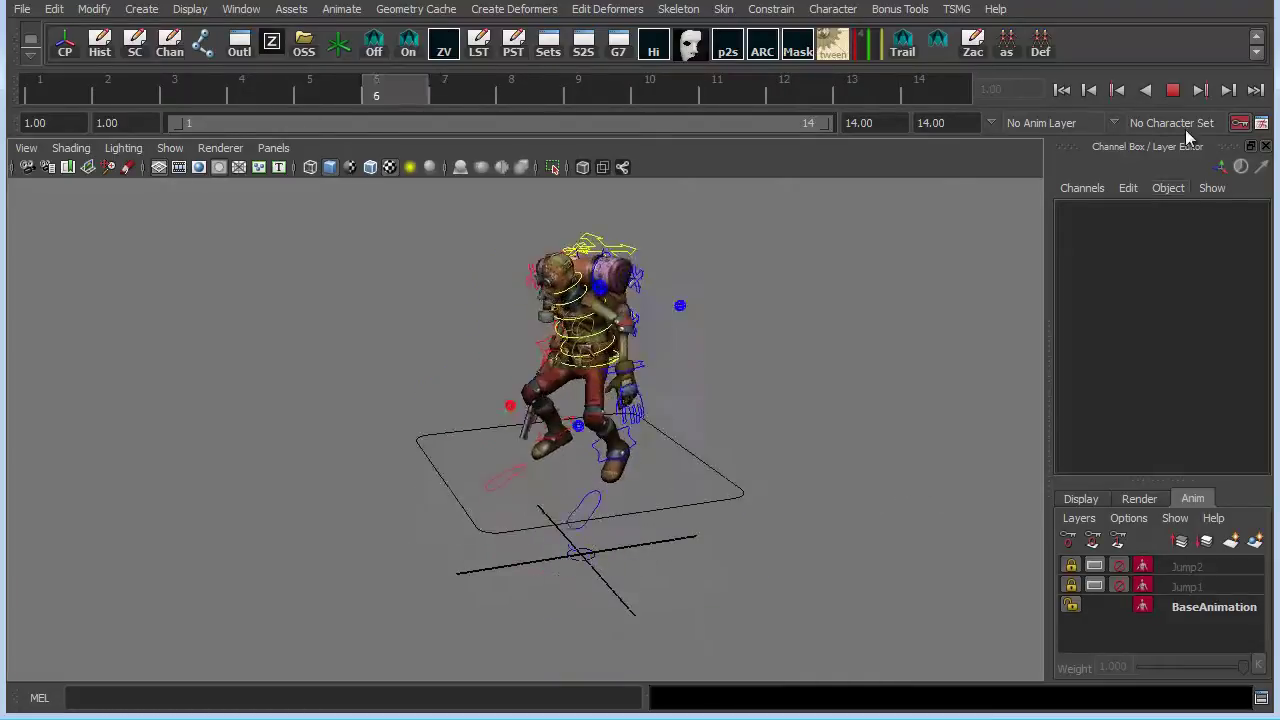
click(1172, 90)
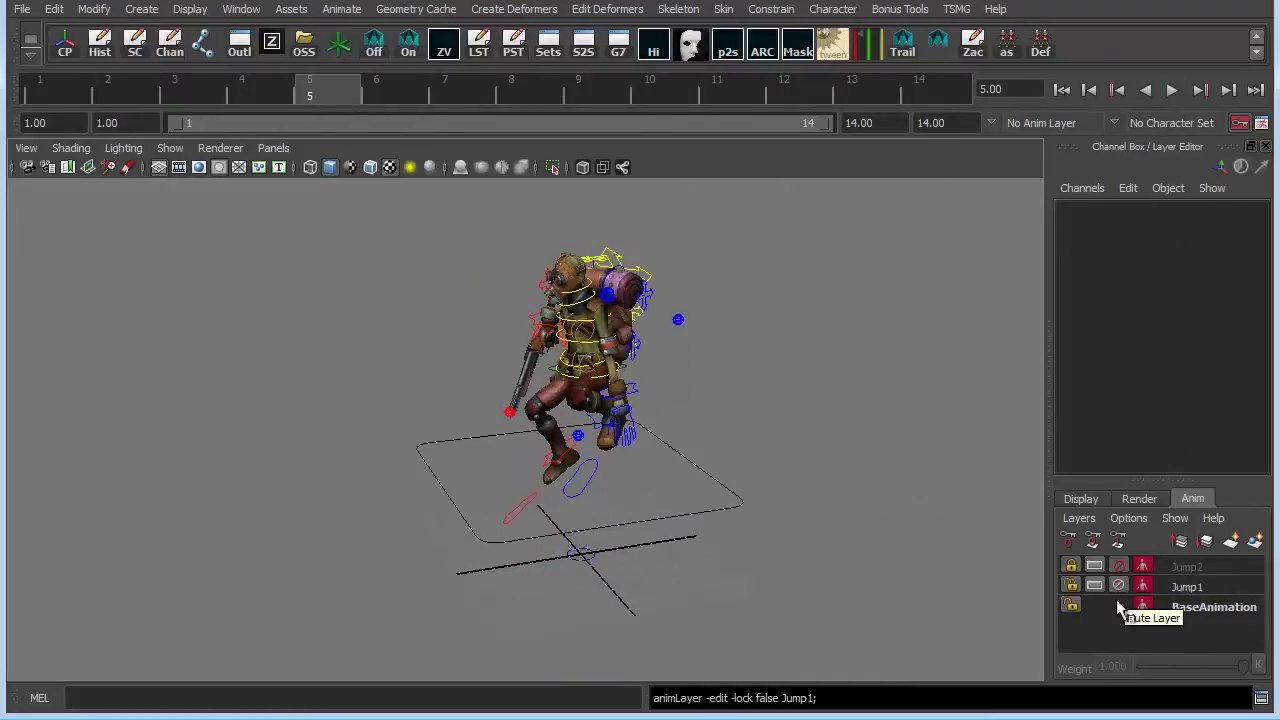
Preview the Jump1 and Jump2 variations over the base jump by unmuting one layer at a time during playback.
click(1173, 90)
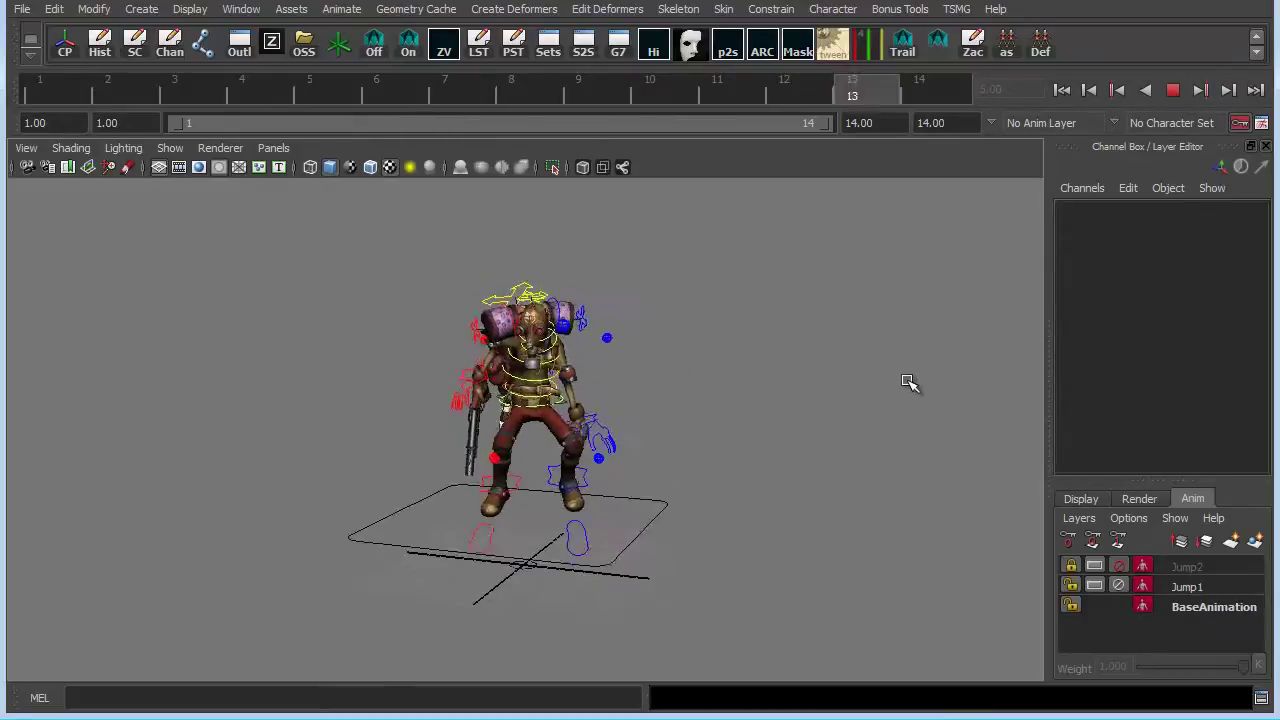
click(1117, 586)
alt+drag(914, 460, 1010, 475)
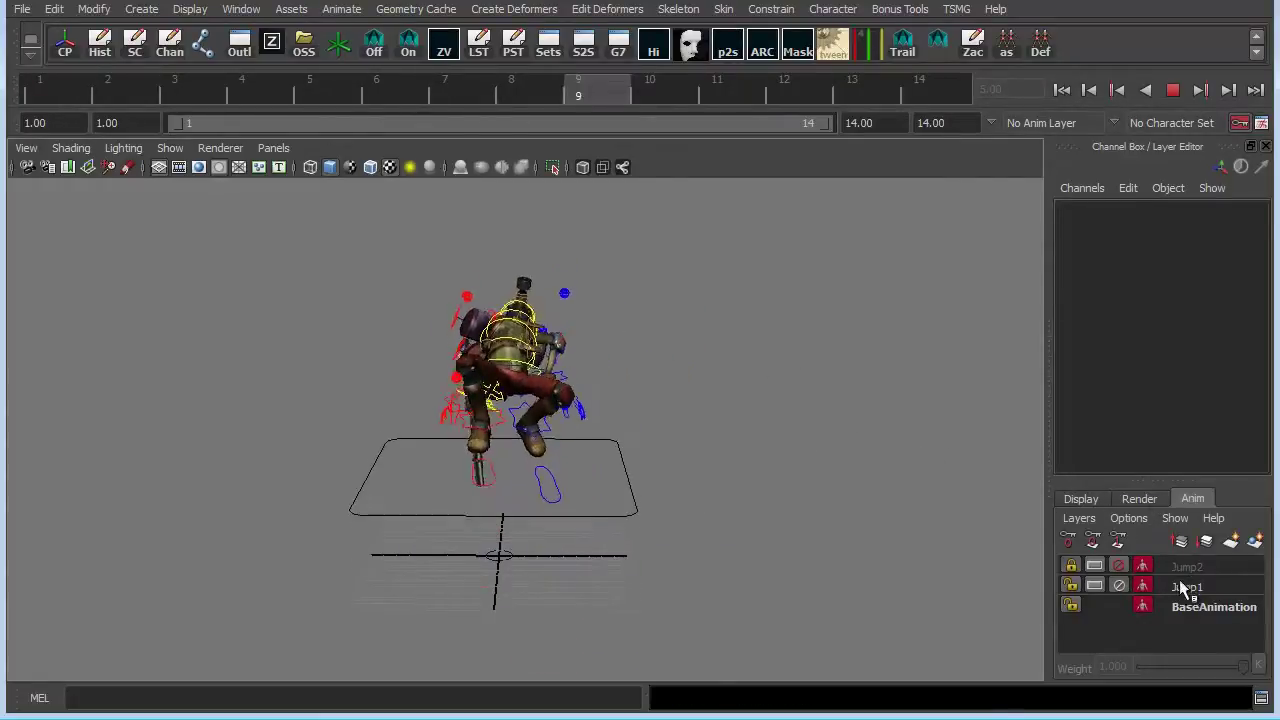
click(1174, 91)
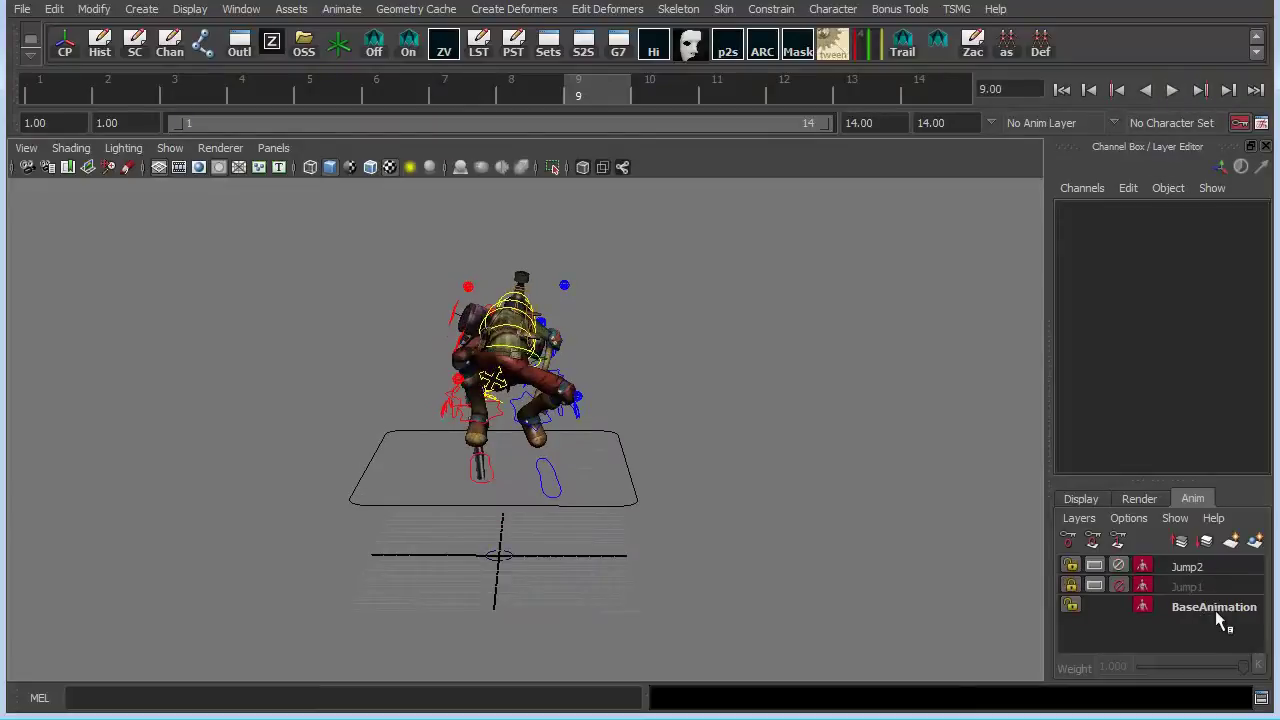
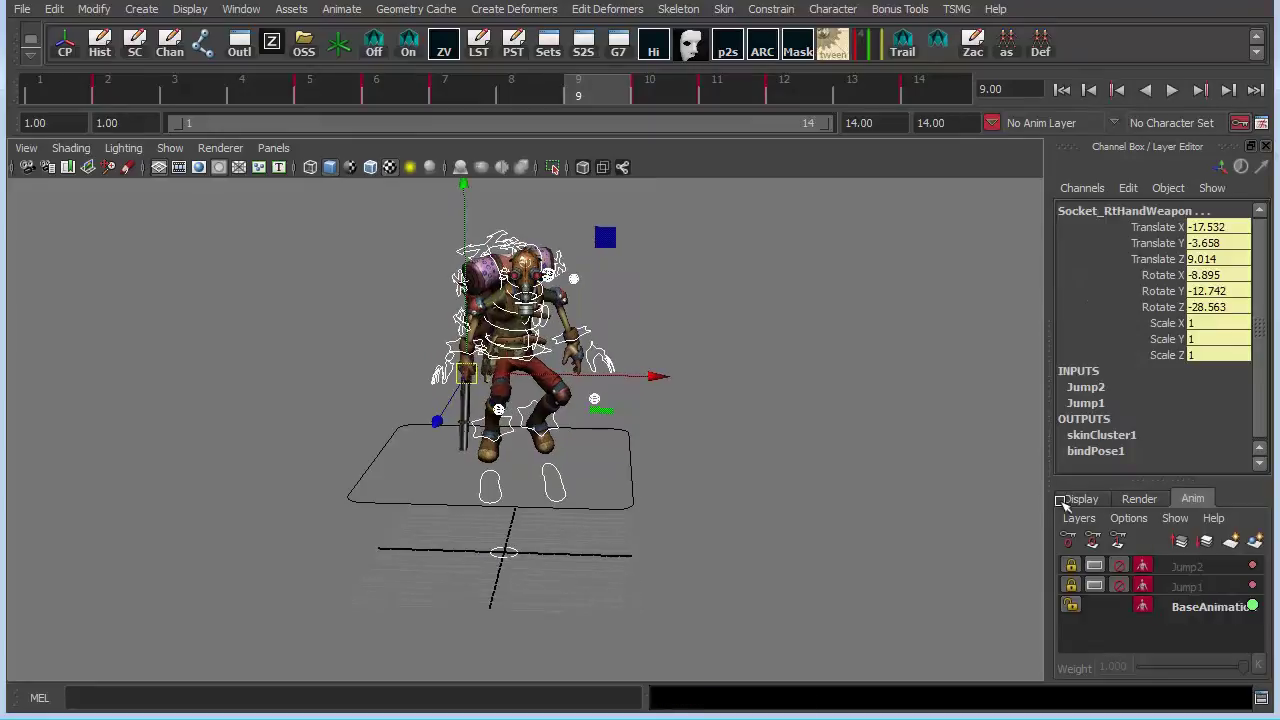
Return to frame 1 and restore the selection of the character's animation controls.
click(1062, 90)
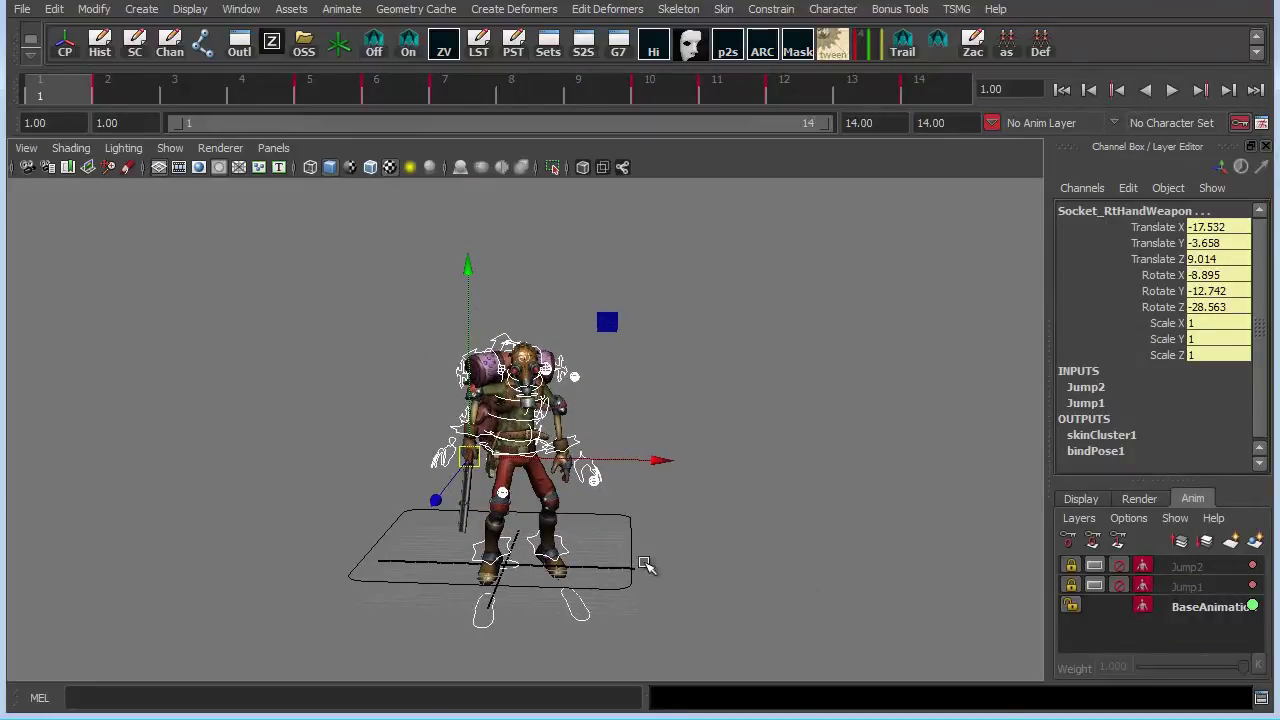
key(z)
key(ctrl+z)
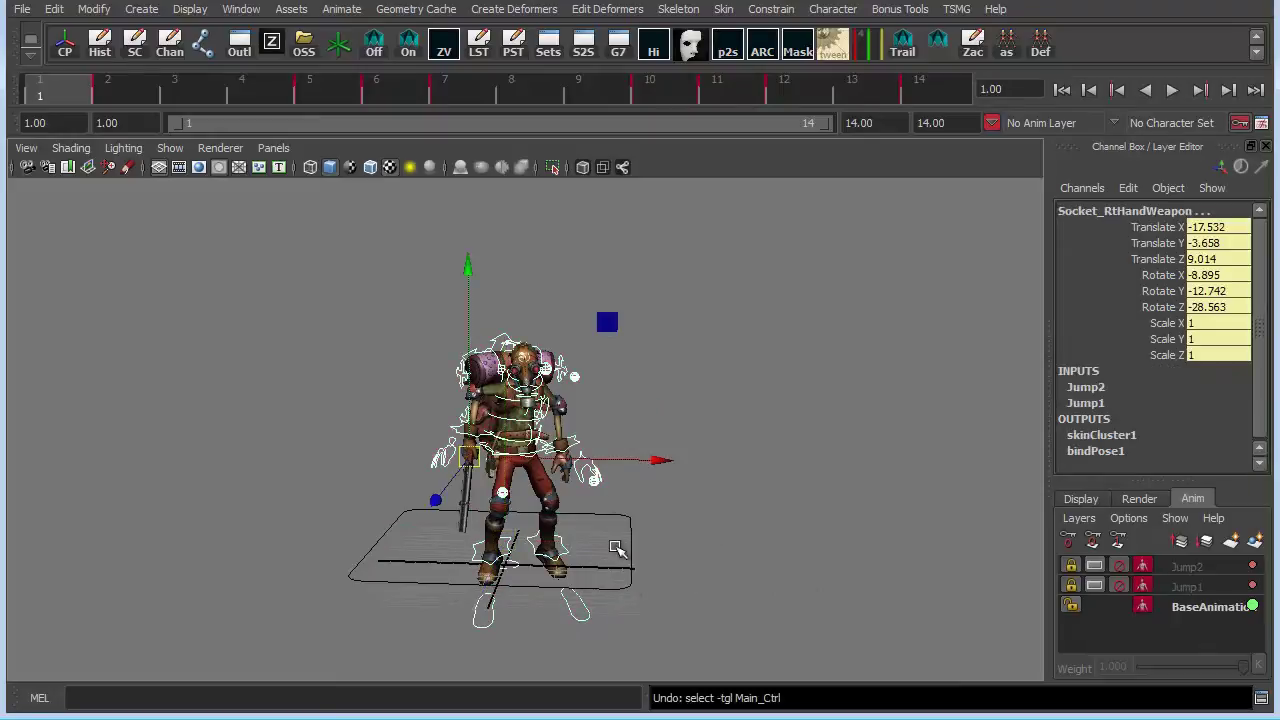
click(705, 575)
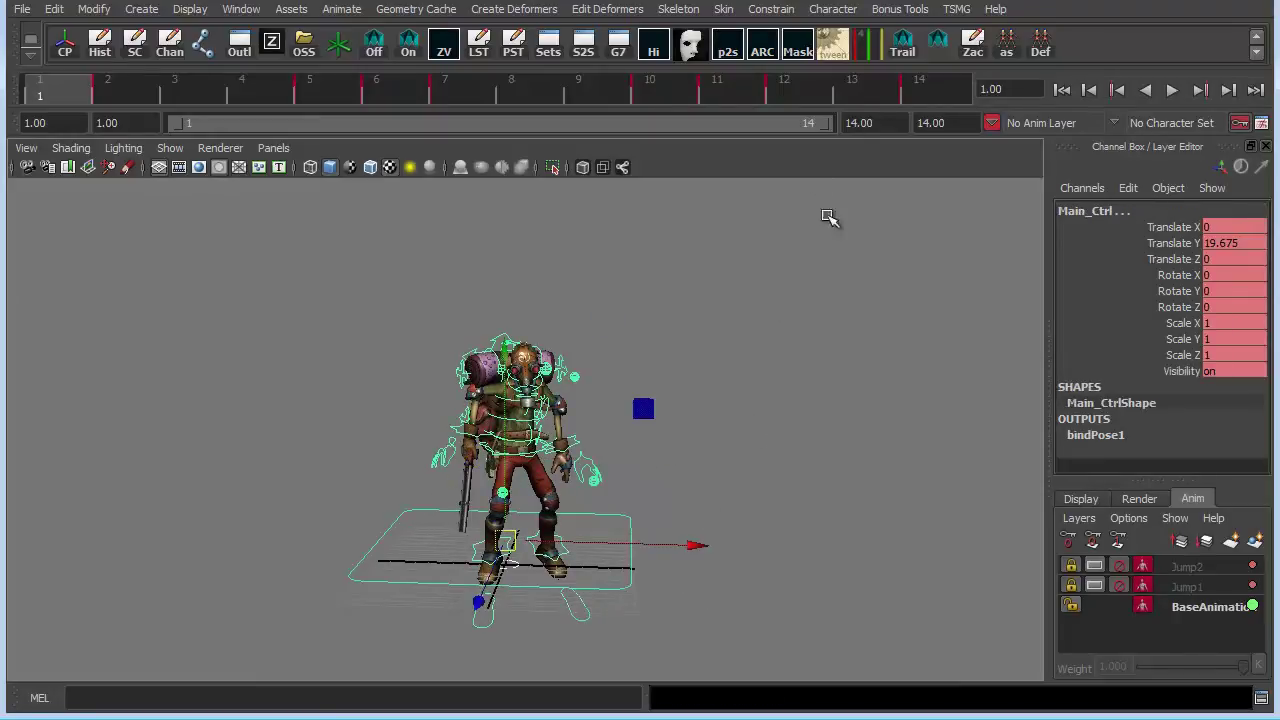
key(ctrl+z)
alt+middle_drag(955, 550, 973, 535)
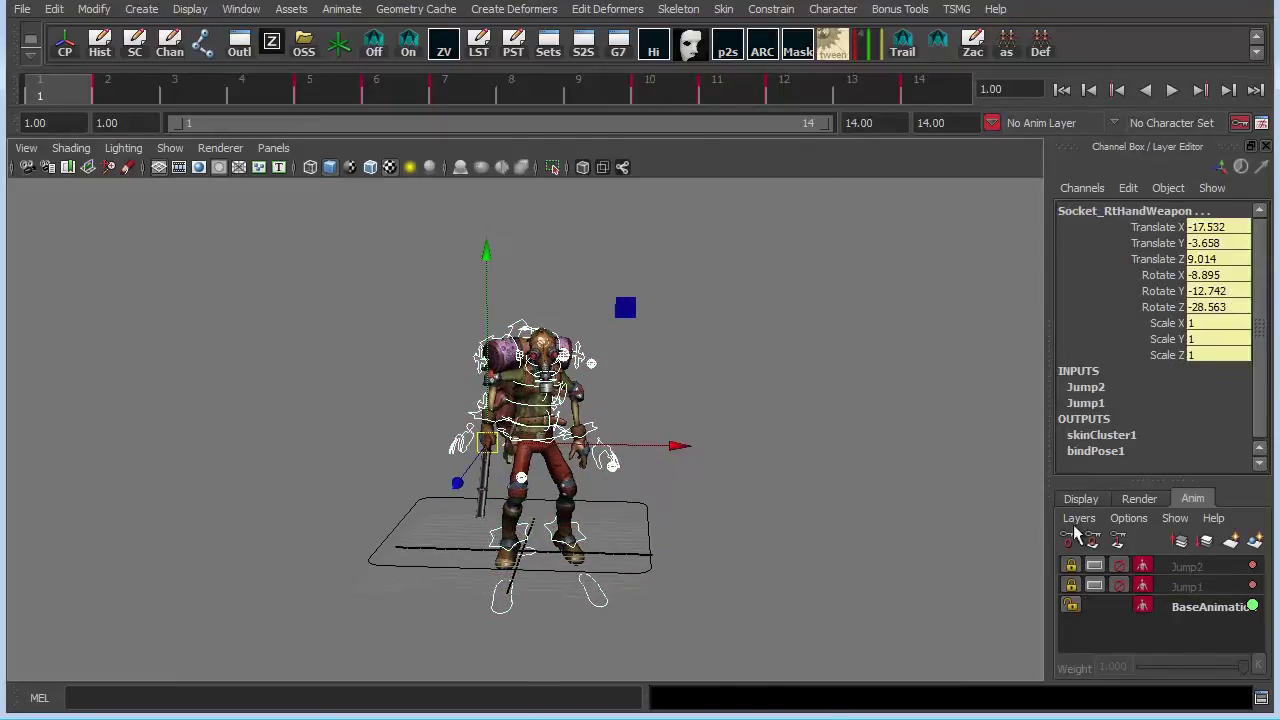
Create an animation layer from the selected controls and name it Override.
click(1254, 540)
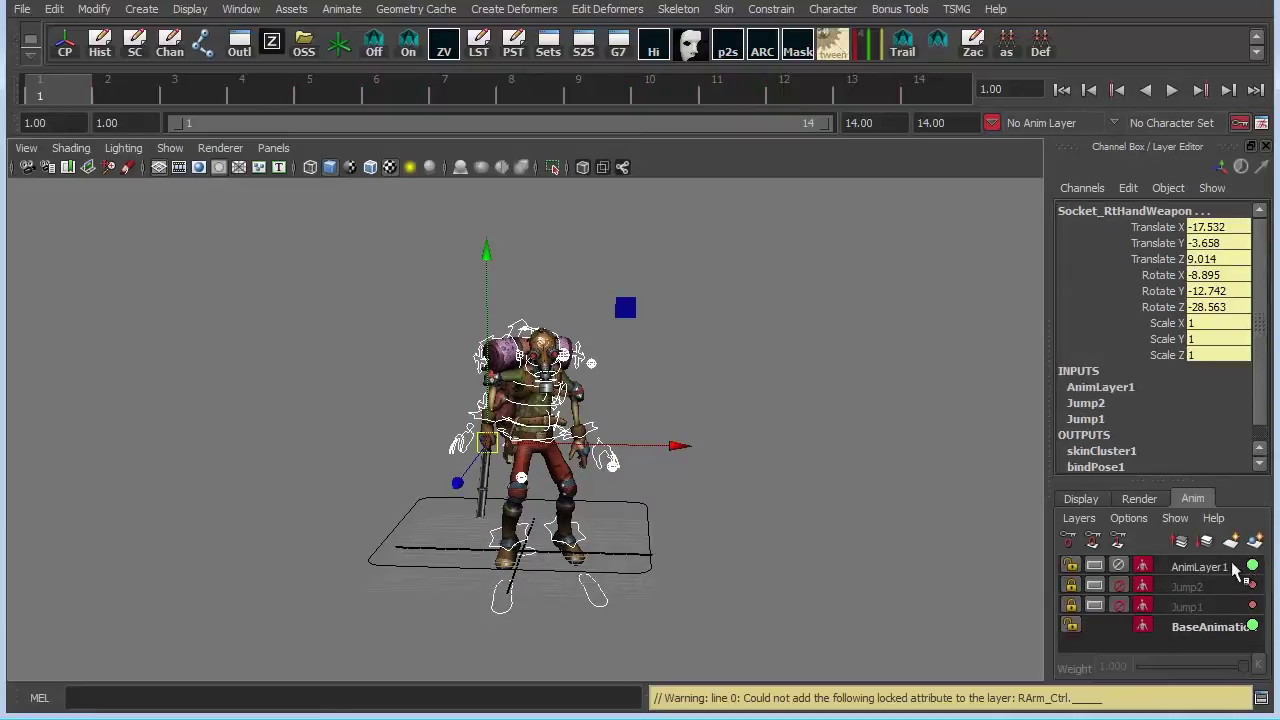
click(1215, 568)
double_click(1213, 572)
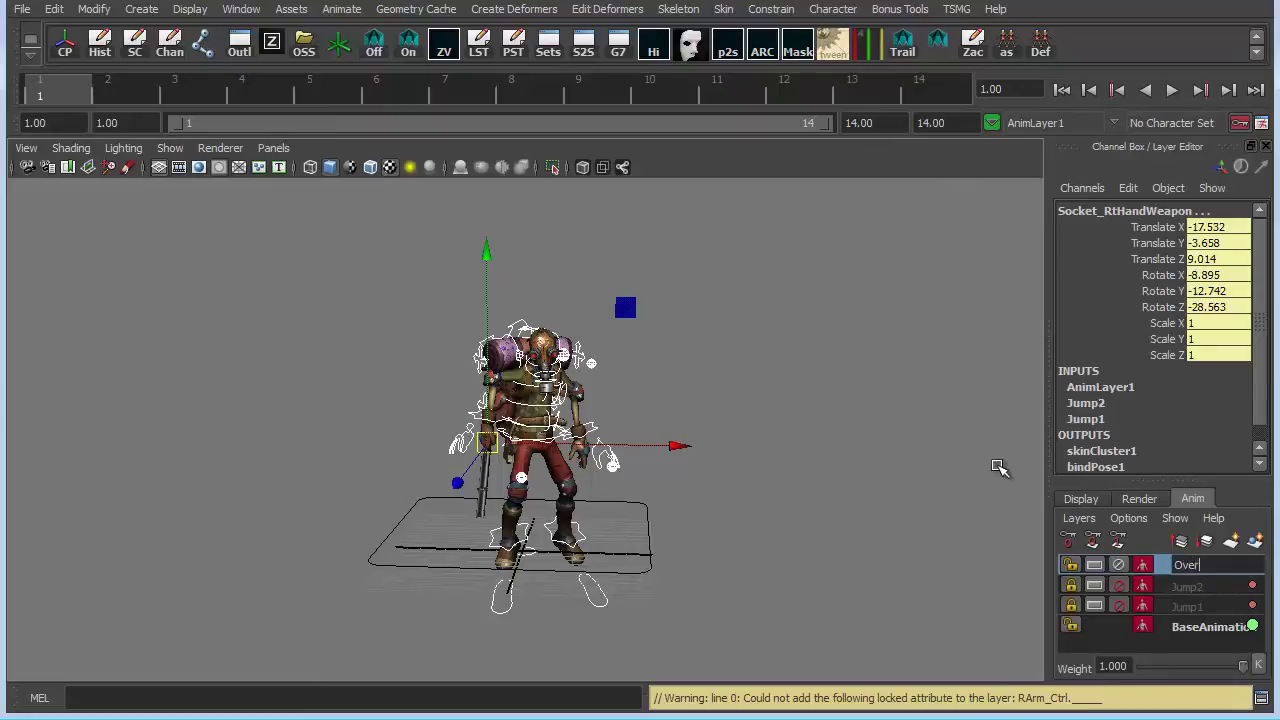
text(Override)
key(Return)
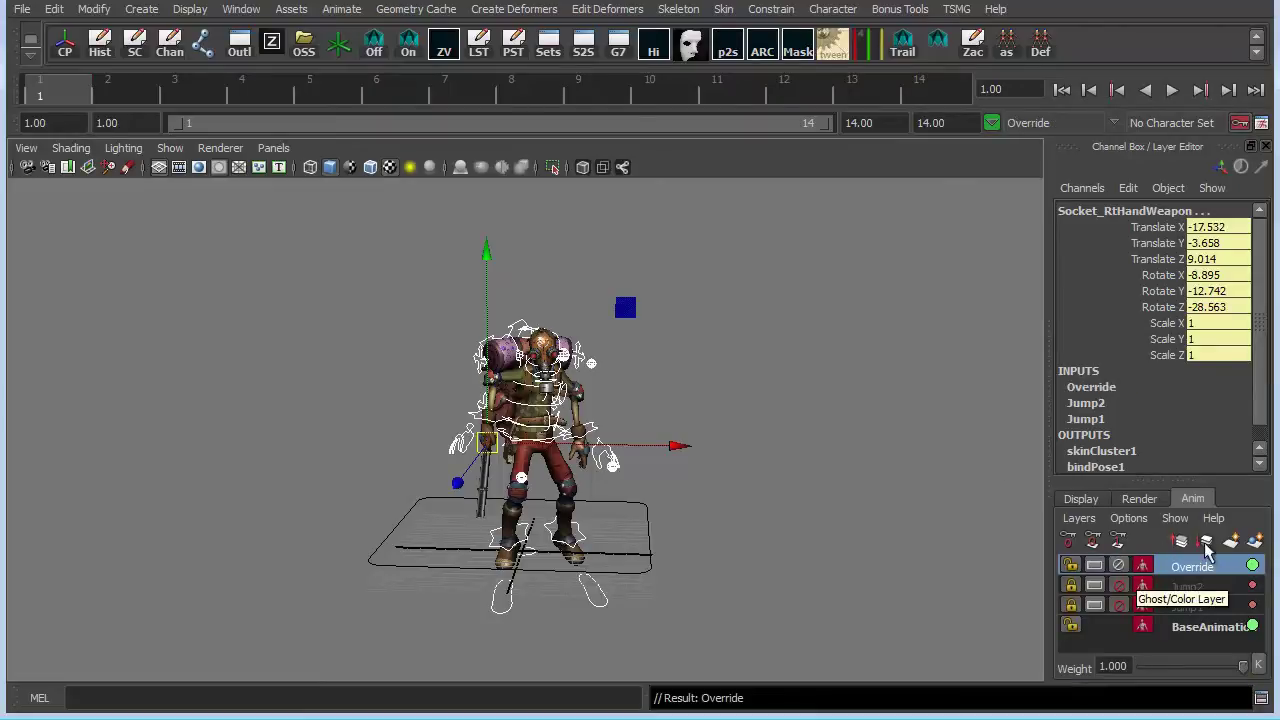
Change the layer mode of the Override layer to override the layers below it.
right_click(1218, 570)
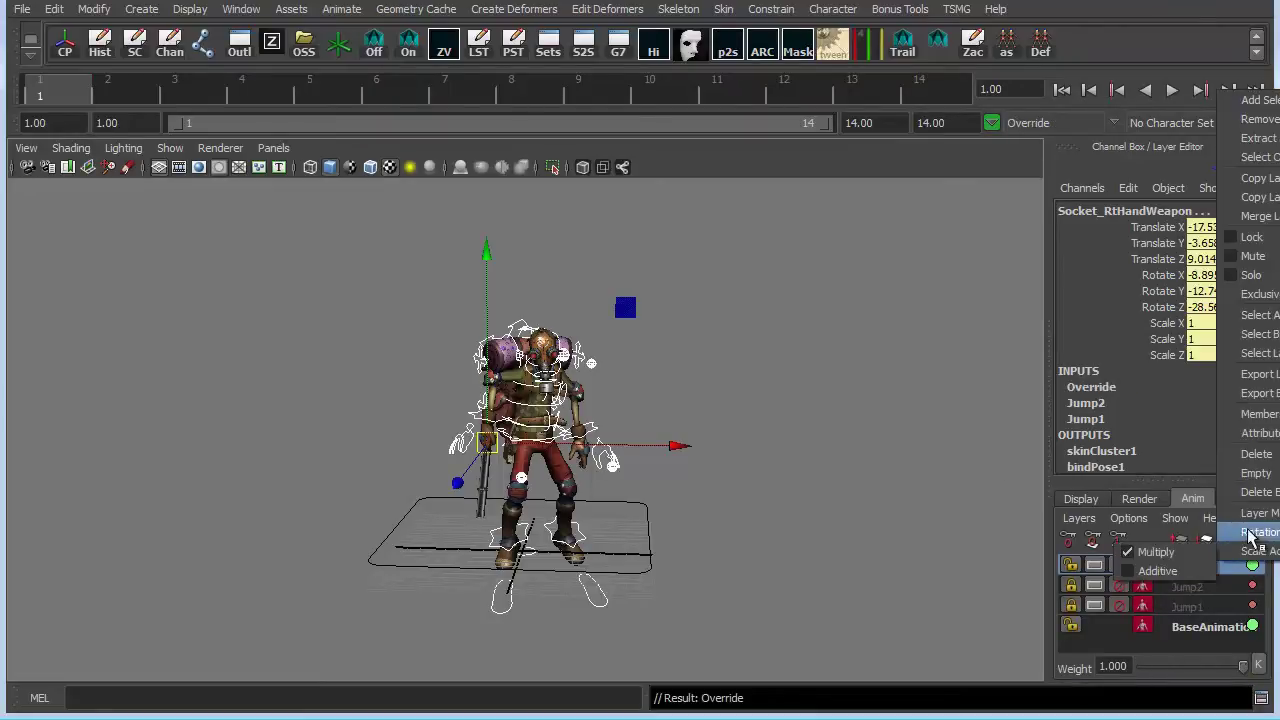
mouse_move(1266, 517)
click(1178, 538)
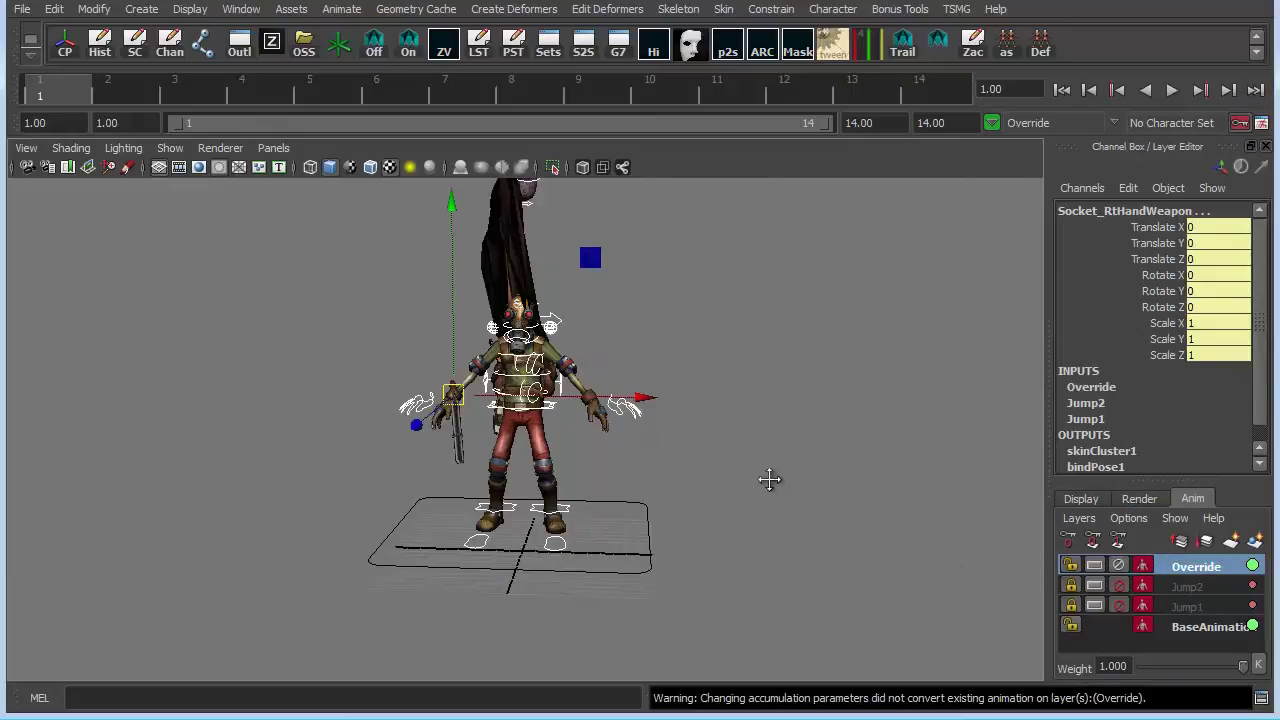
Examine the character's pose from several angles, muting and unmuting the Override layer to compare it with the base pose.
alt+middle_drag(766, 477, 808, 500)
alt+right_drag(808, 500, 854, 503)
alt+middle_drag(788, 463, 810, 488)
alt+right_drag(810, 488, 840, 492)
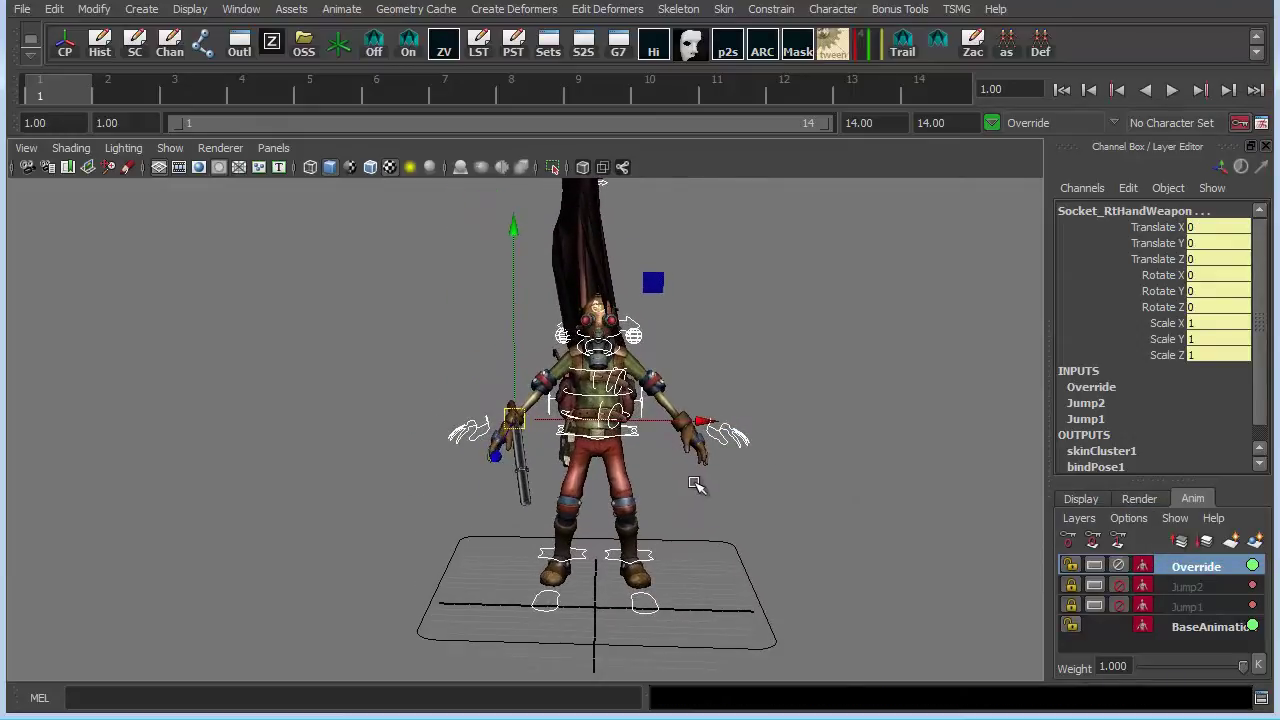
alt+drag(697, 485, 699, 393)
alt+right_drag(764, 454, 716, 462)
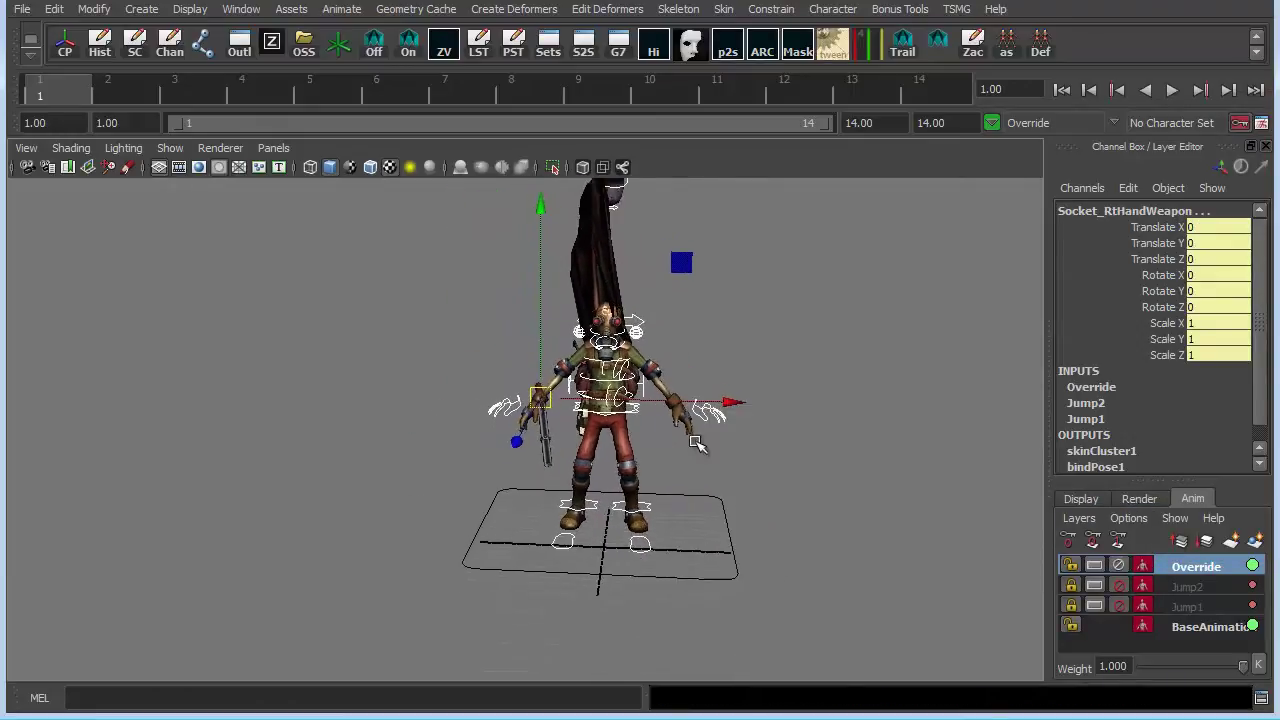
alt+drag(716, 470, 770, 503)
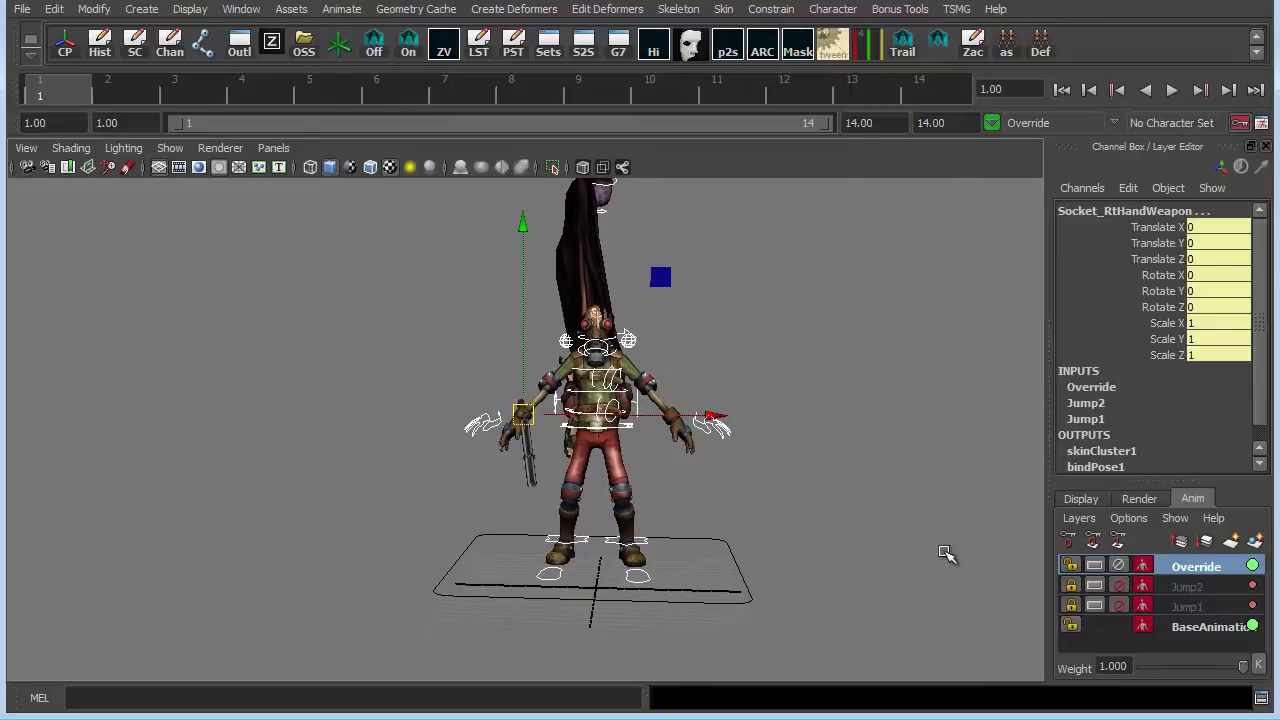
click(1119, 566)
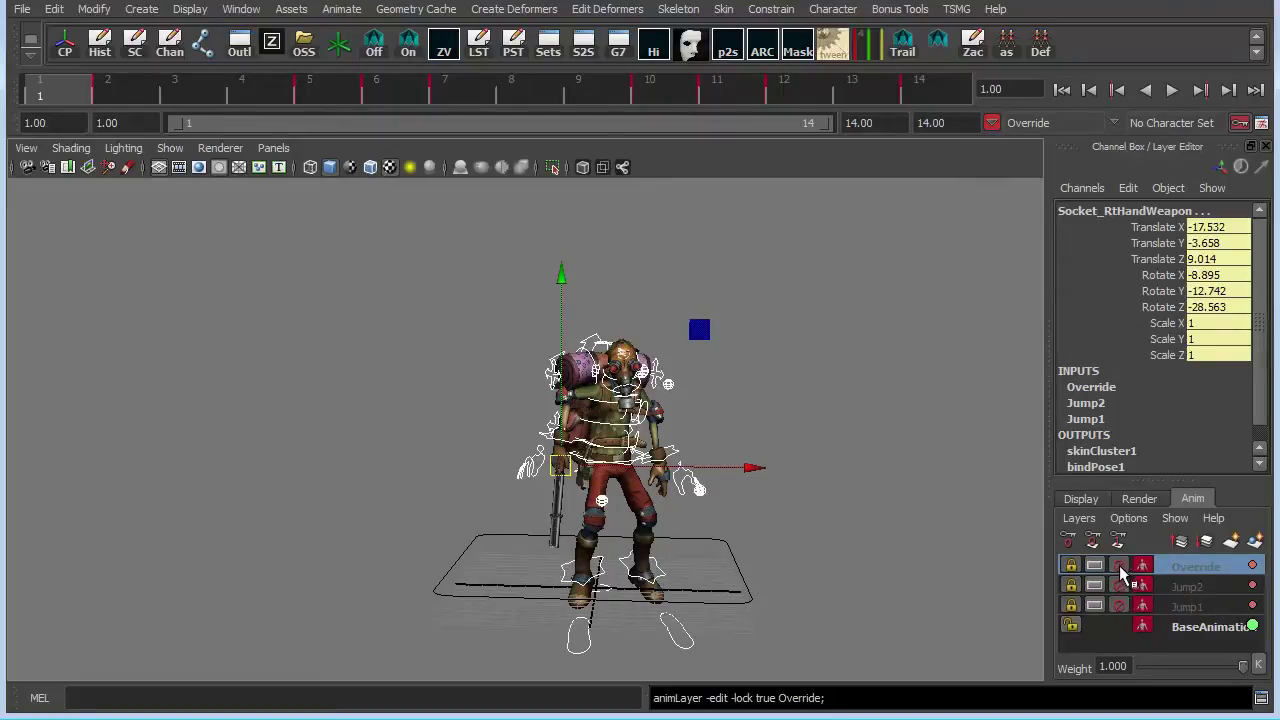
click(1120, 566)
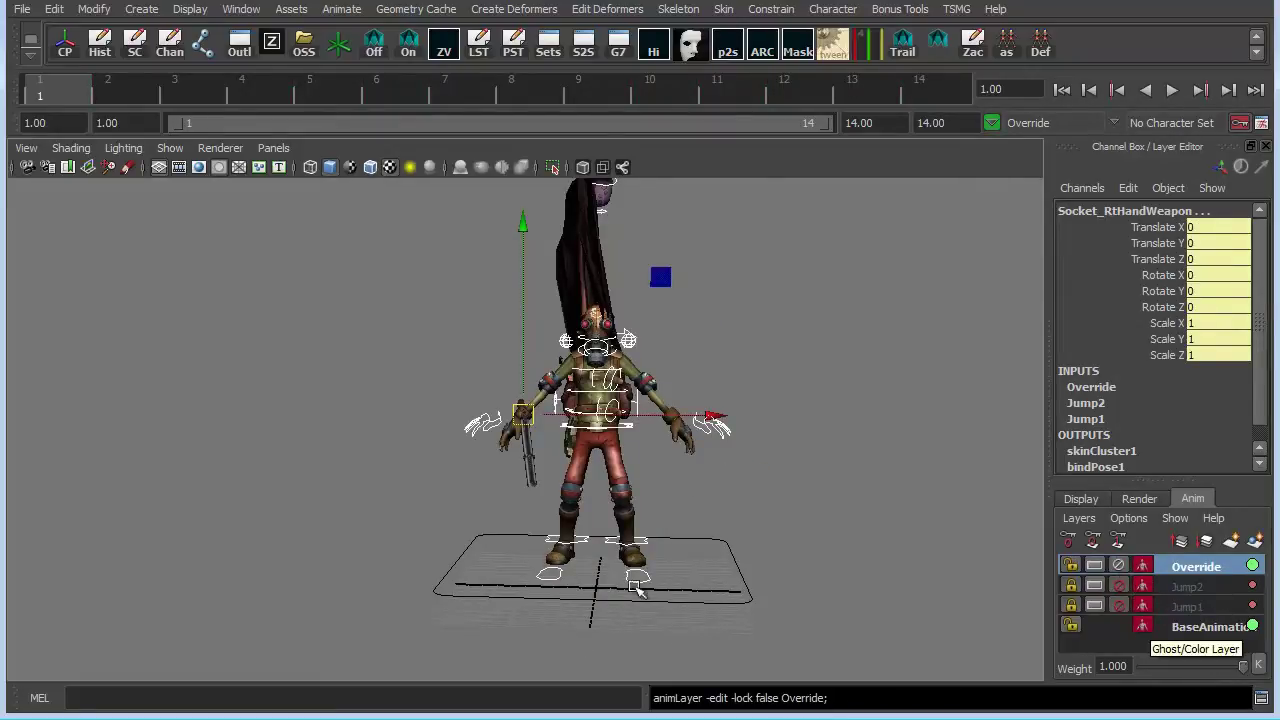
Mute the Override layer and save the character's base pose at frame 1 to the shelf with the label Pose.
click(1119, 566)
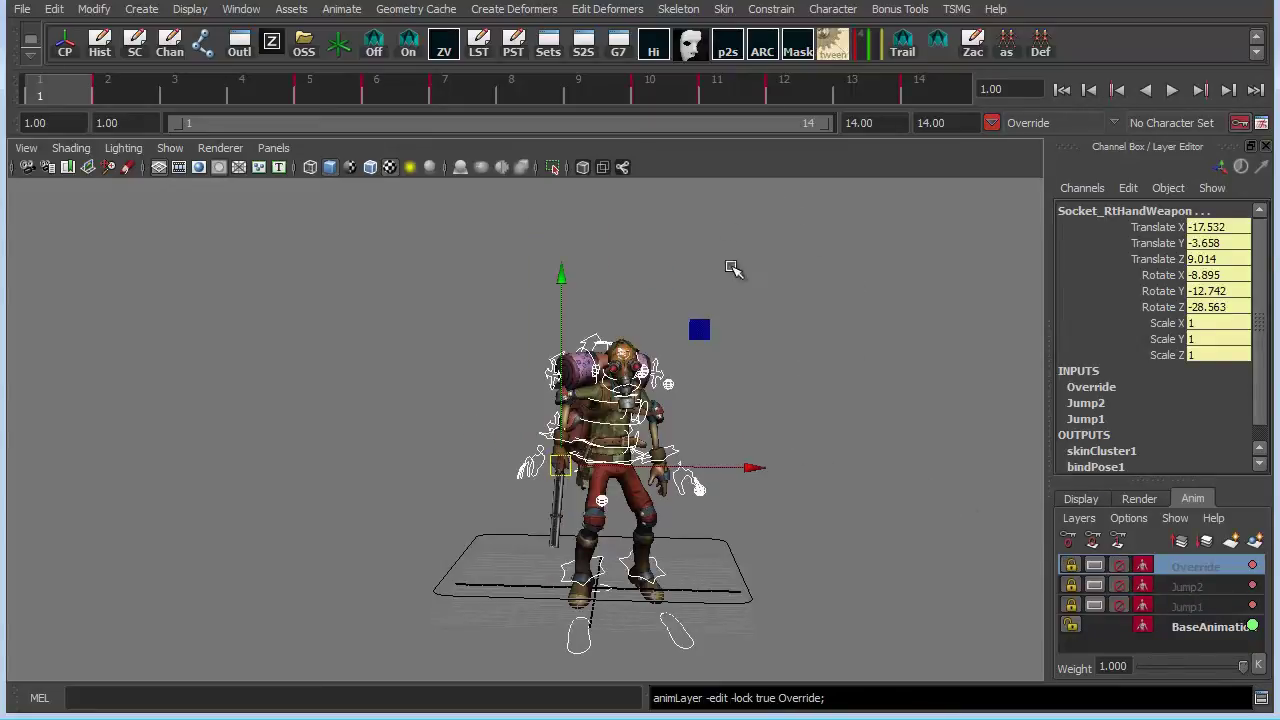
alt+middle_drag(748, 323, 778, 318)
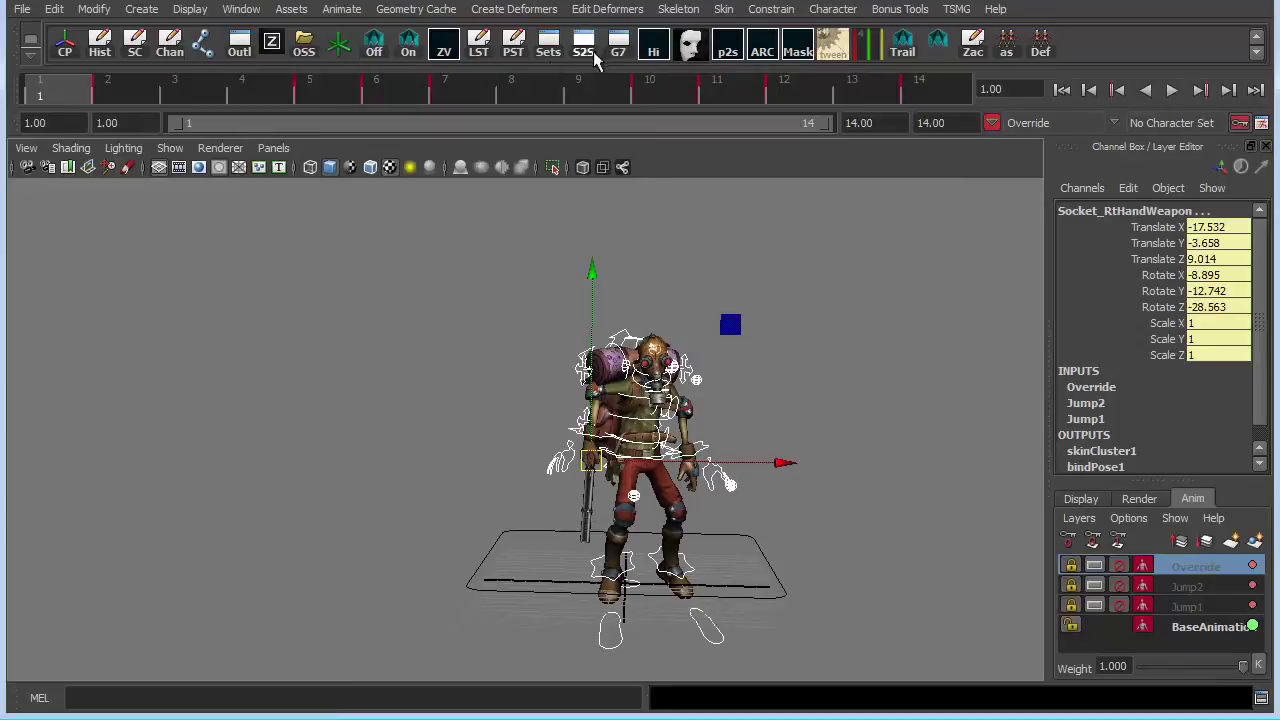
click(728, 52)
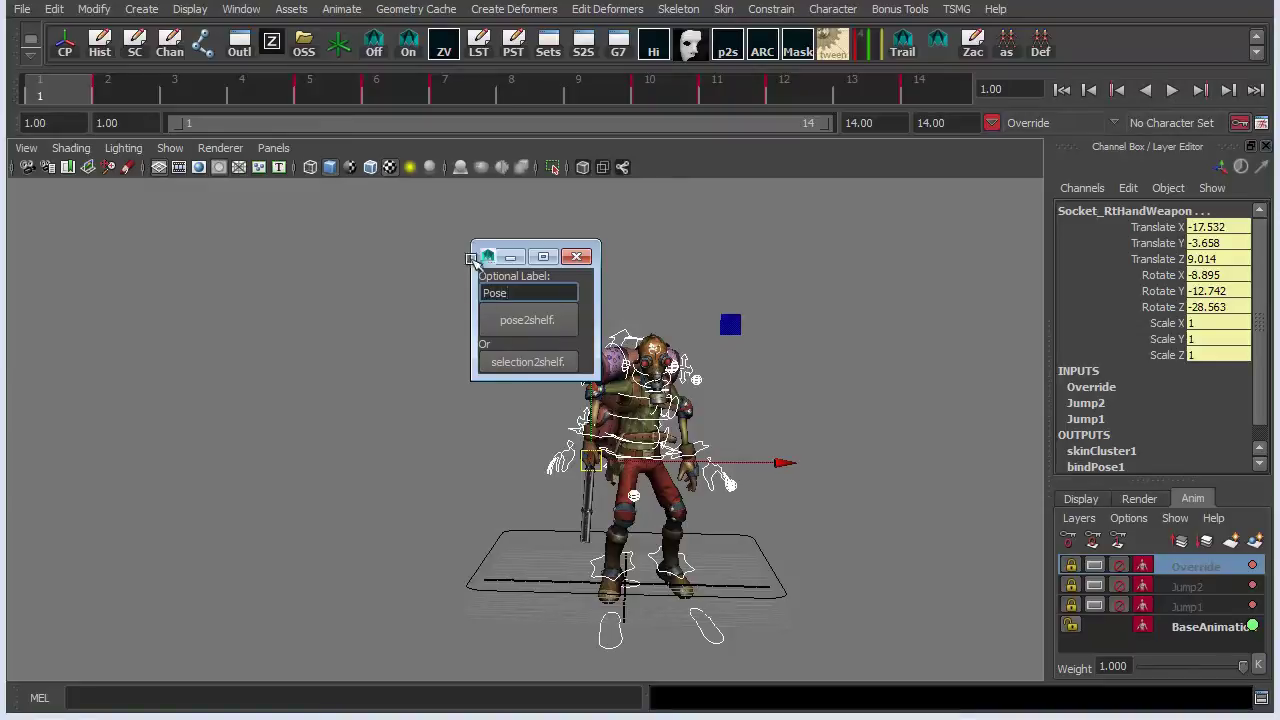
click(527, 320)
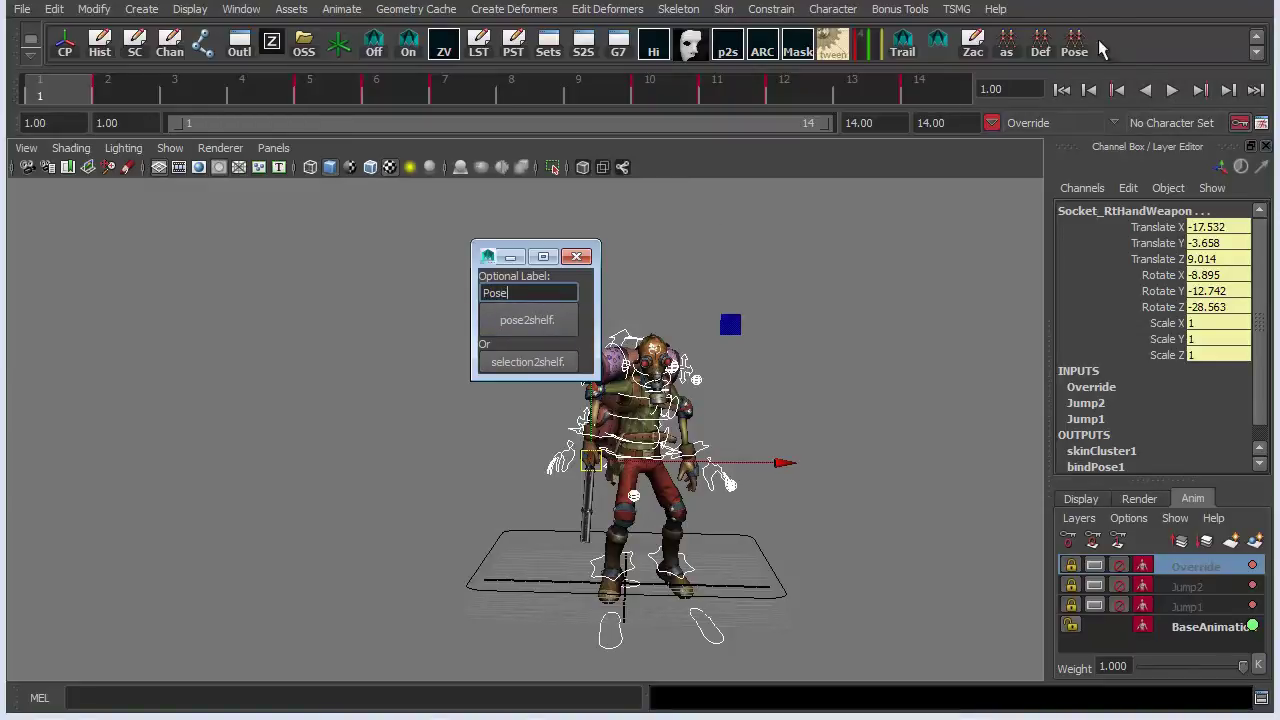
click(576, 257)
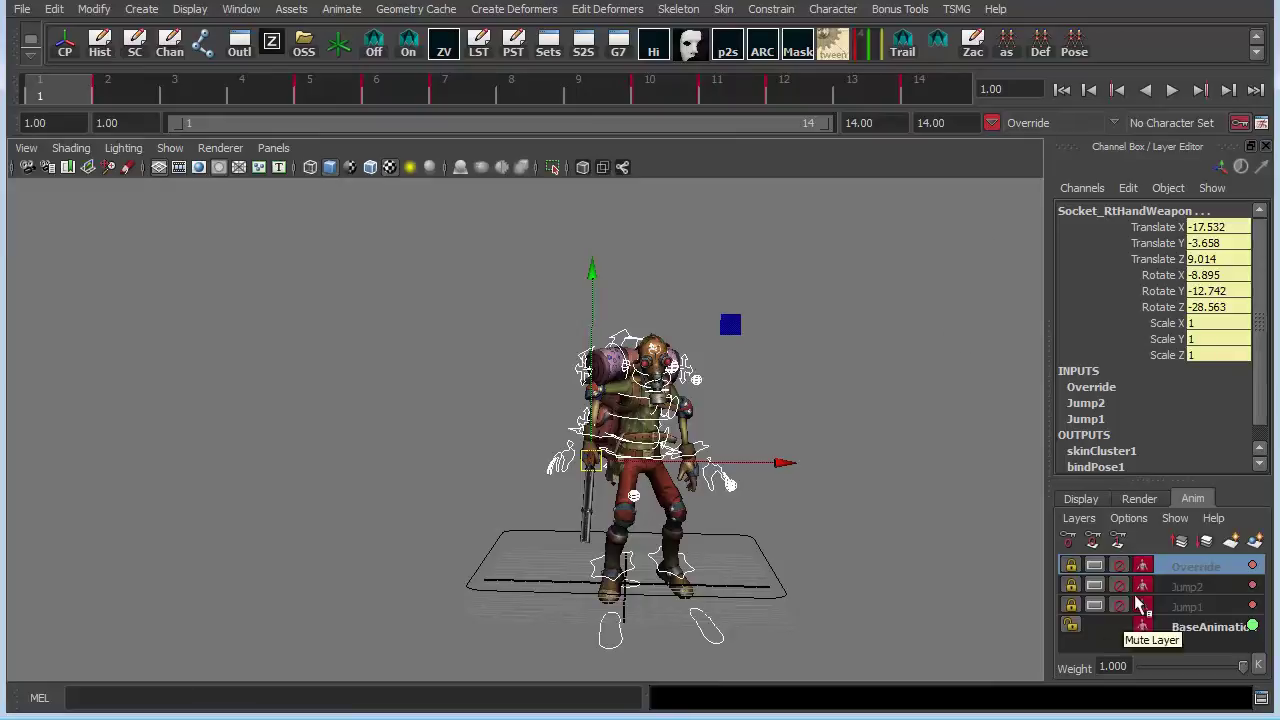
Unmute the Override layer and apply the saved Pose to the selected controls at frame 1, undoing and repeating the first attempt.
click(1118, 566)
alt+right_drag(775, 428, 765, 471)
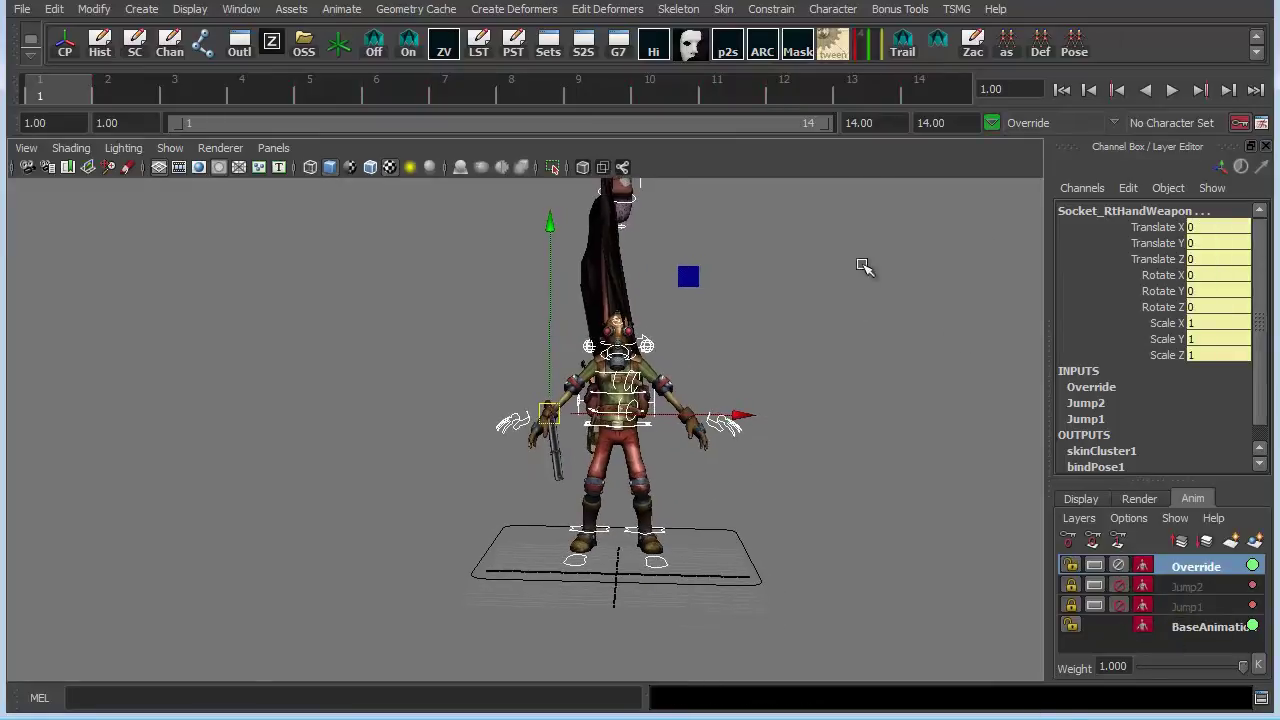
click(1075, 42)
alt+drag(860, 326, 779, 360)
click(891, 337)
key(ctrl+z)
key(ctrl+z)
key(ctrl+z)
key(ctrl+z)
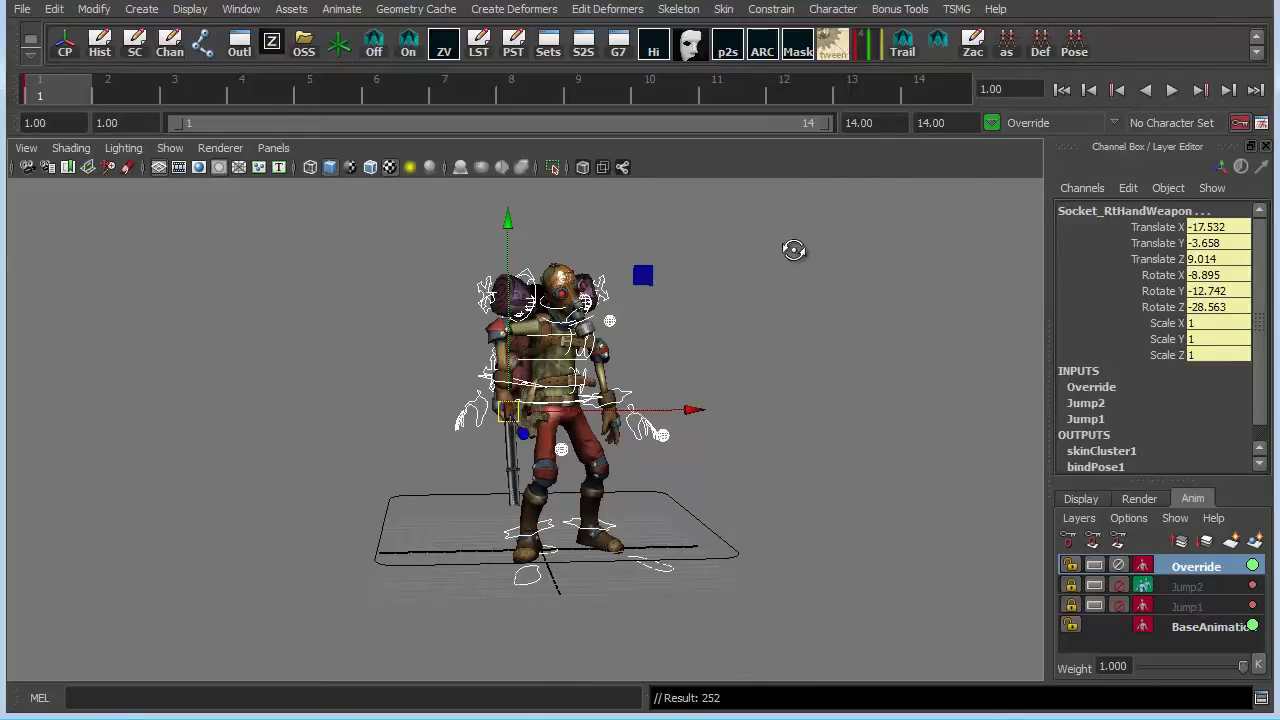
key(ctrl+z)
key(ctrl+z)
key(ctrl+z)
click(1075, 42)
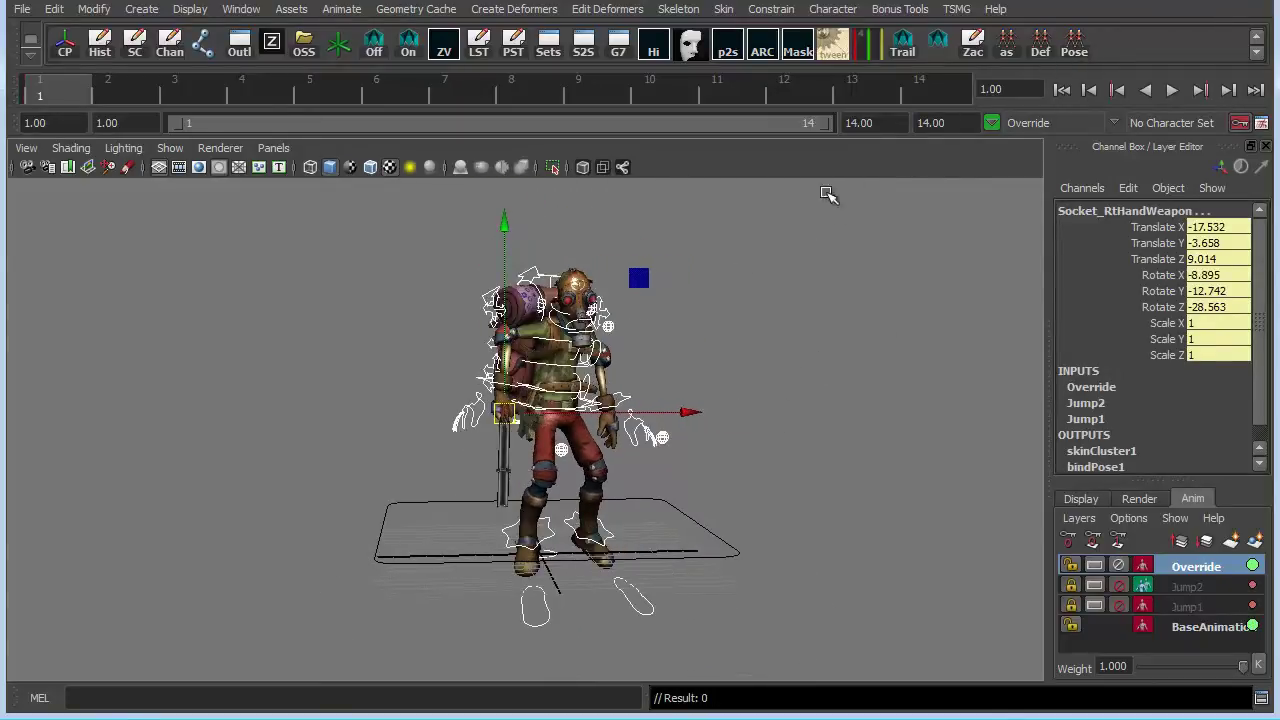
Key the applied pose on the Override layer at frames 1 and 14, and play the animation.
click(942, 90)
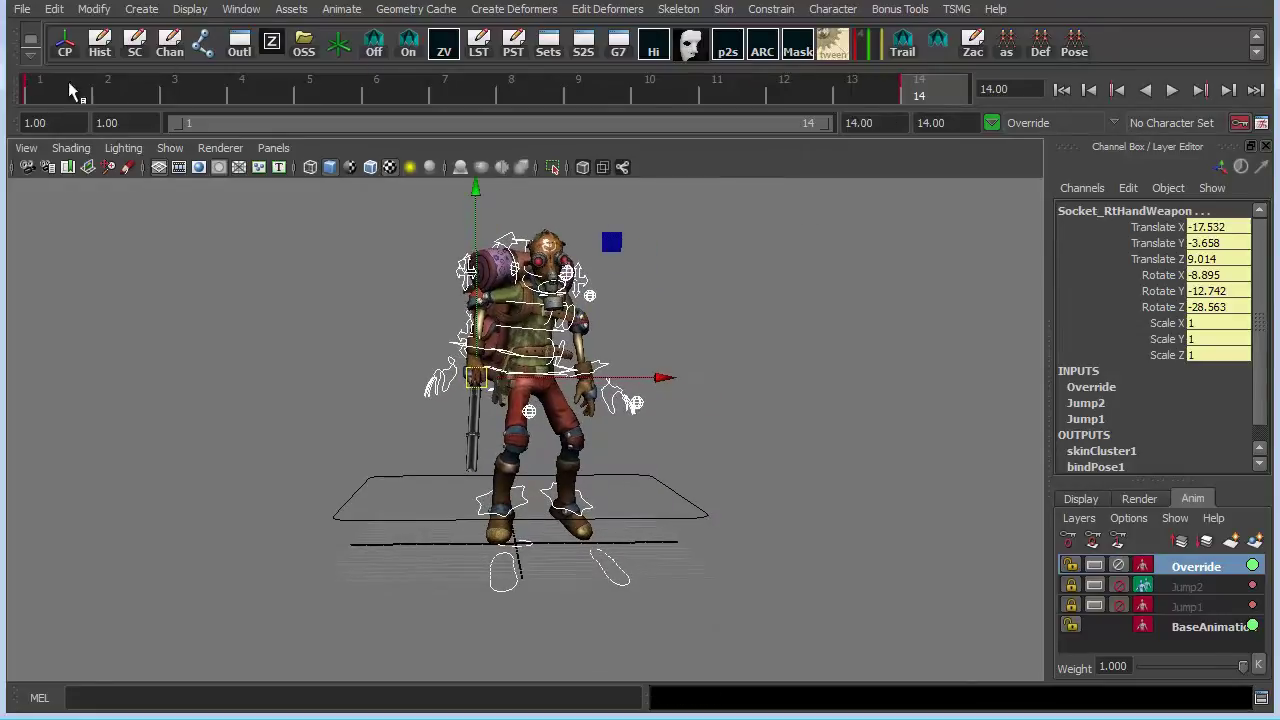
drag(69, 83, 60, 117)
key(alt+v)
Lower the hips control to a Translate Y of about -40.87 at frame 5 and key it on the Override layer.
click(726, 284)
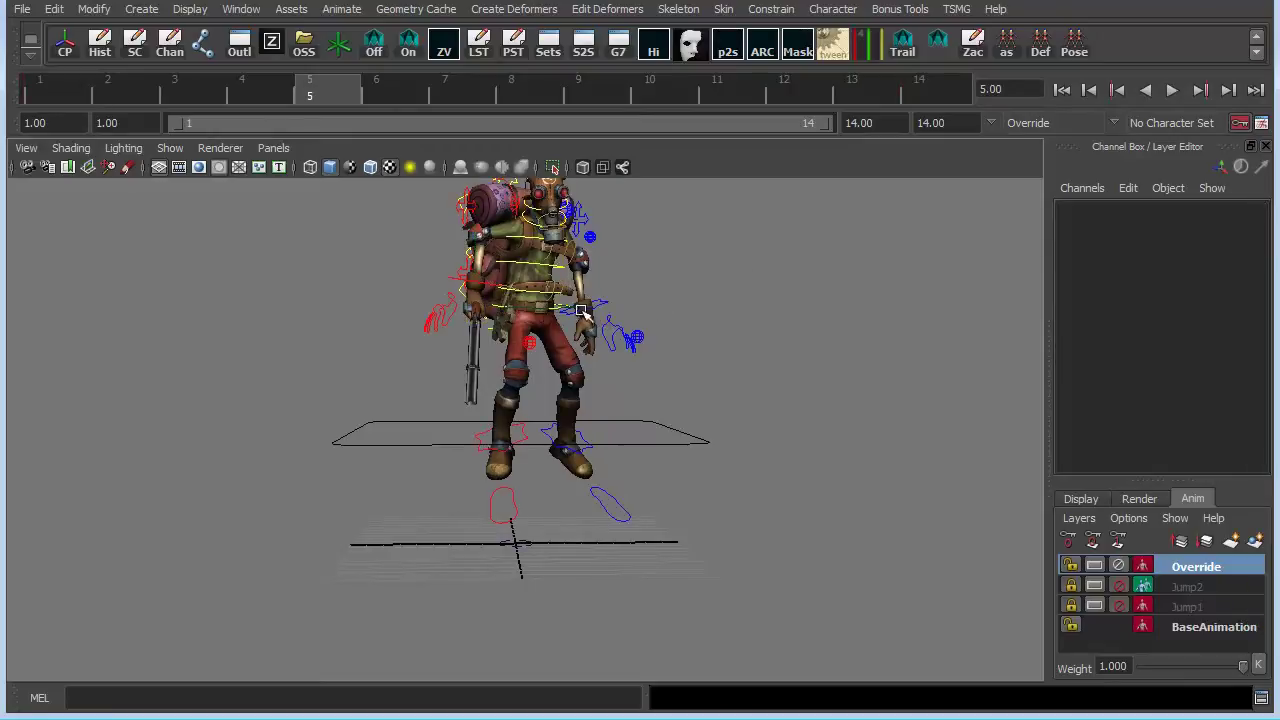
click(568, 320)
click(568, 318)
click(690, 315)
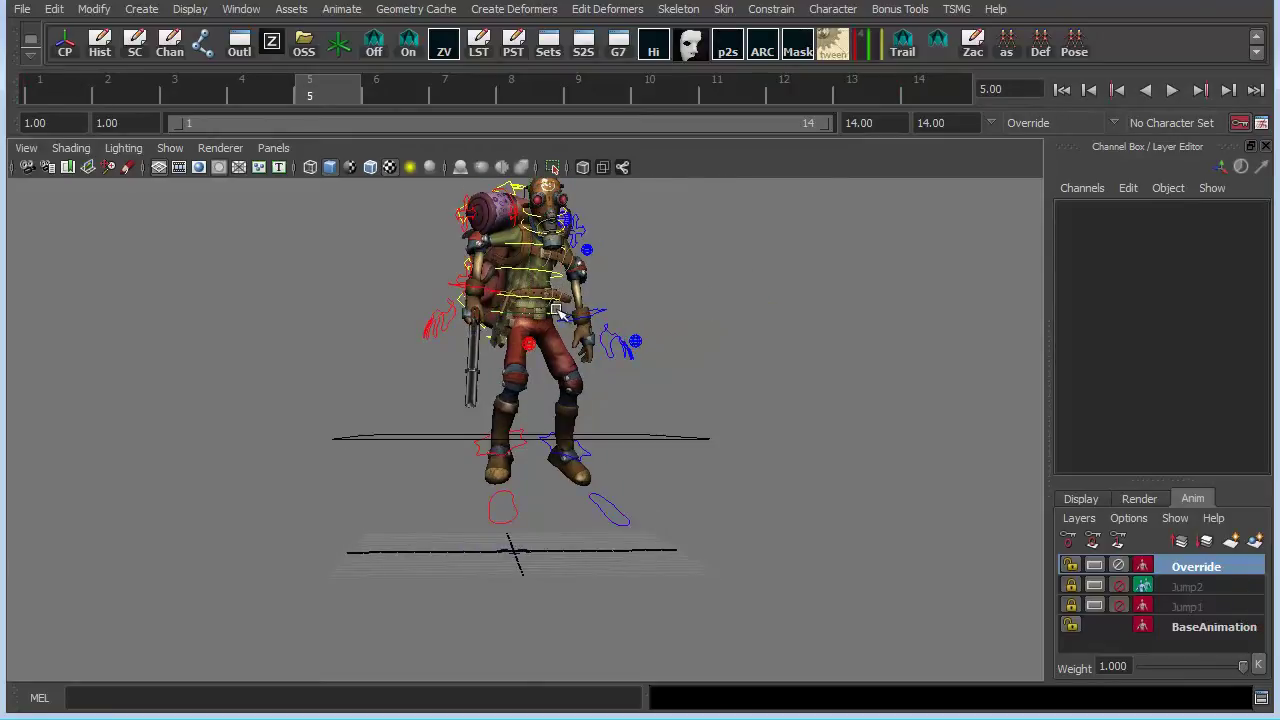
click(565, 313)
alt+drag(560, 311, 540, 345)
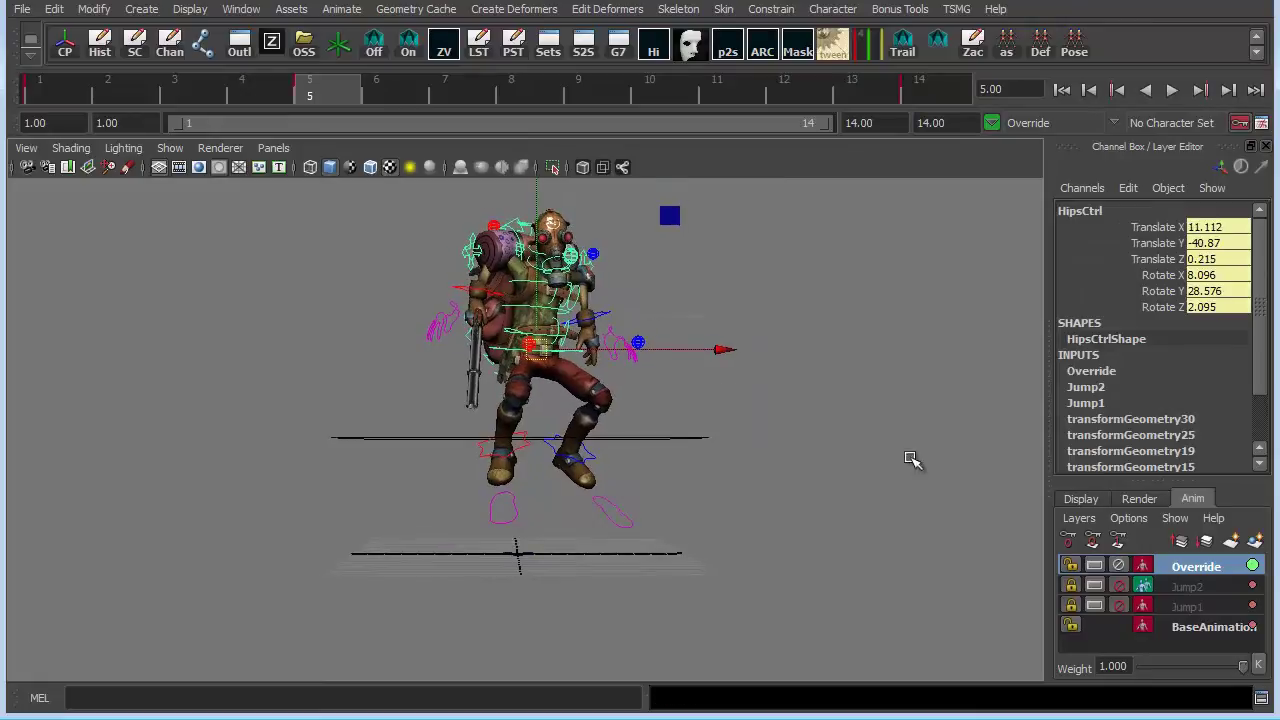
Play the animation with the hip movement on the Override layer and examine it from several angles.
alt+drag(722, 300, 718, 318)
alt+middle_drag(609, 299, 594, 346)
alt+drag(560, 318, 534, 330)
click(80, 90)
key(alt+v)
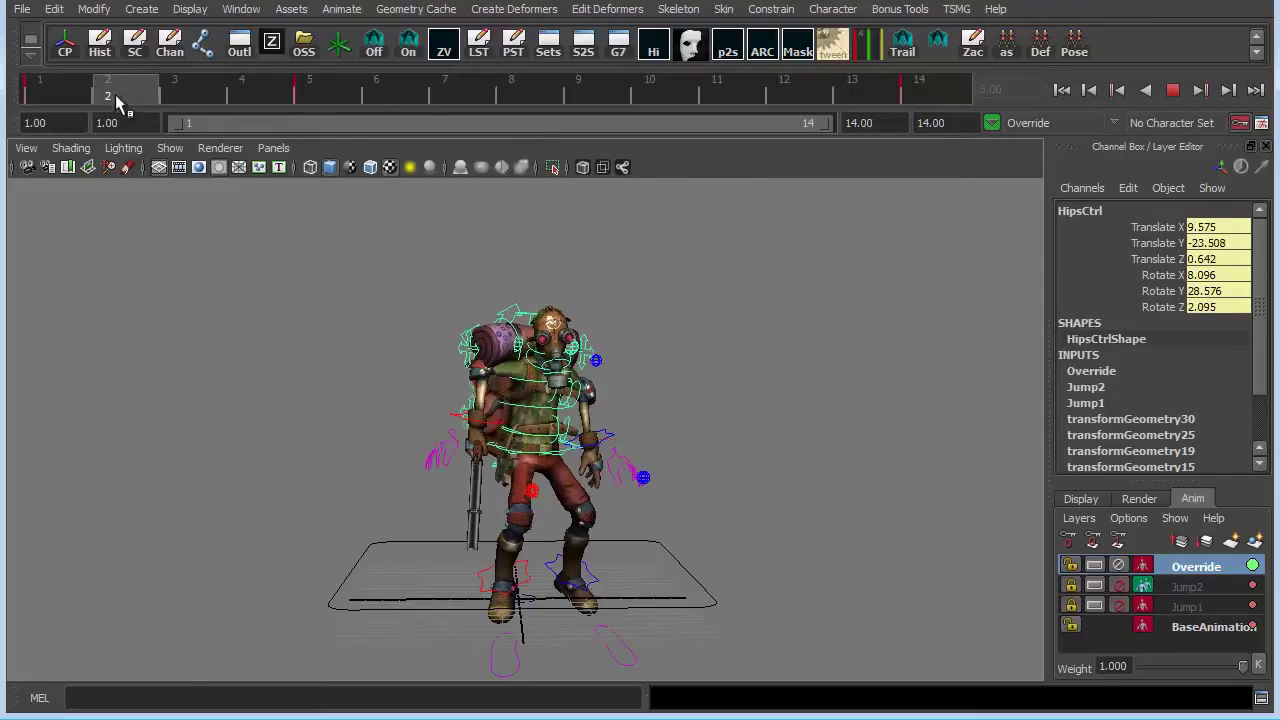
drag(753, 129, 962, 128)
alt+drag(642, 300, 594, 284)
alt+right_drag(594, 284, 469, 326)
key(alt+shift+v)
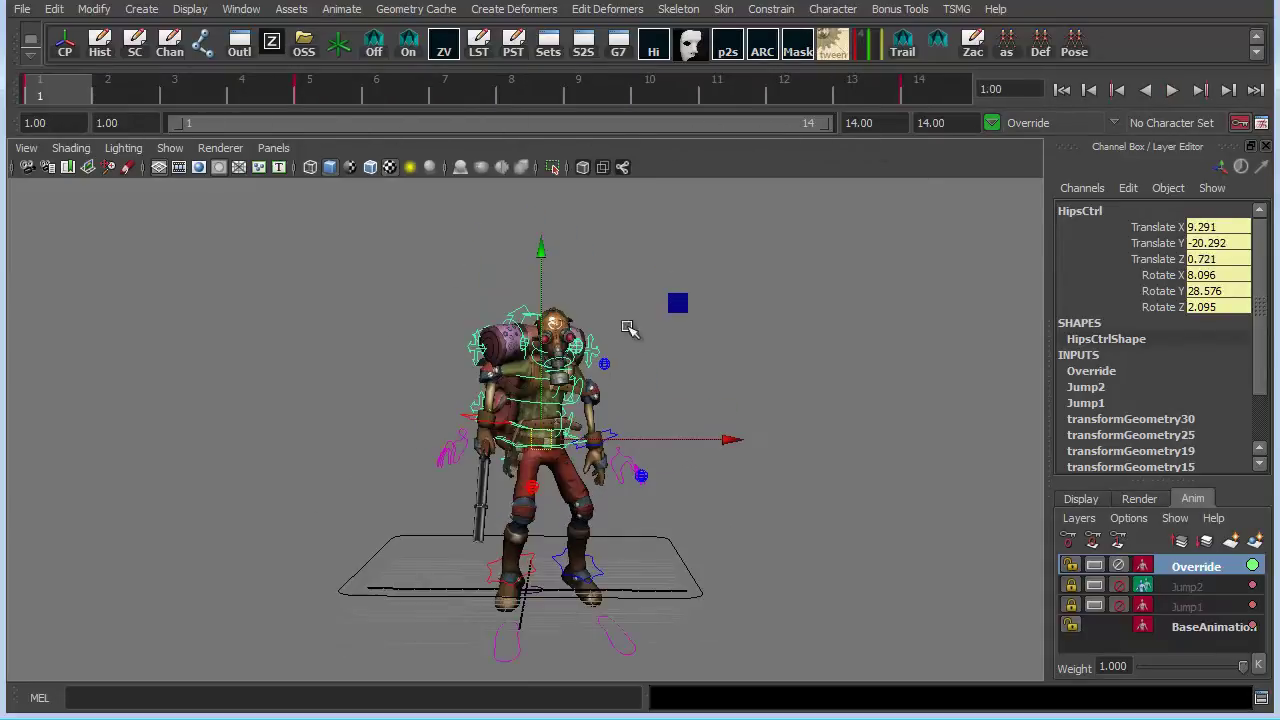
alt+drag(630, 332, 600, 290)
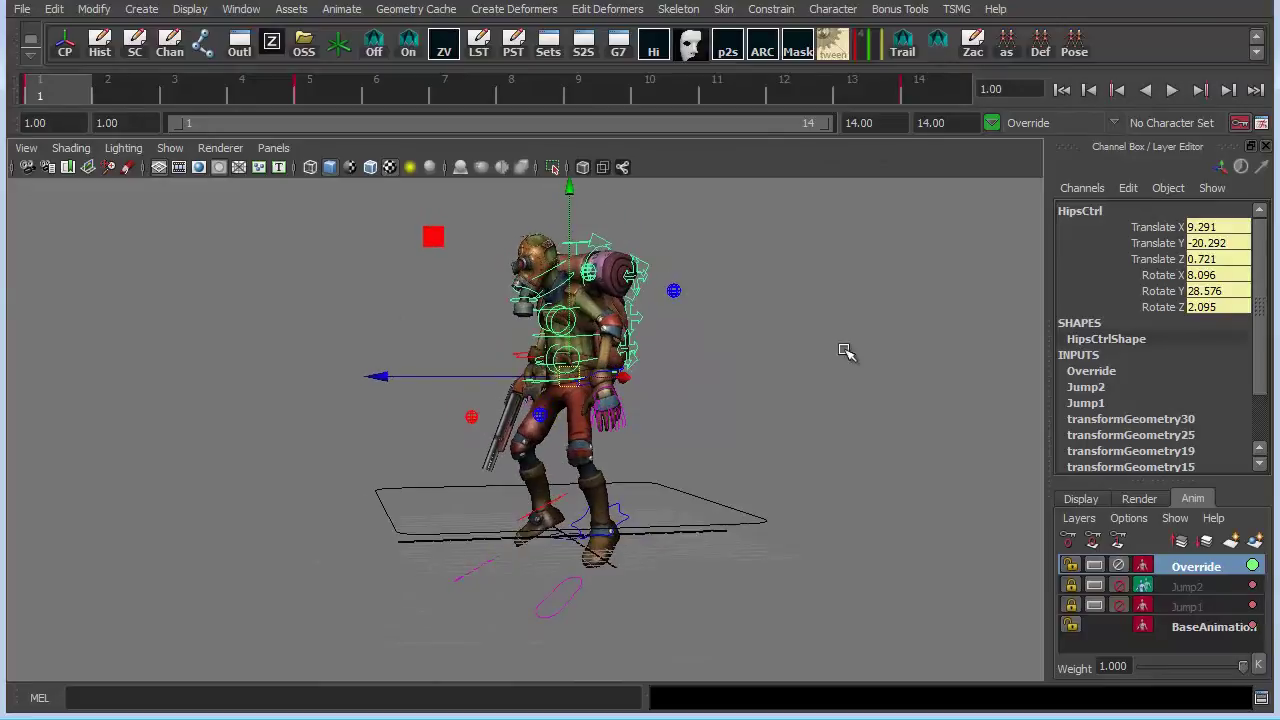
alt+drag(670, 433, 670, 327)
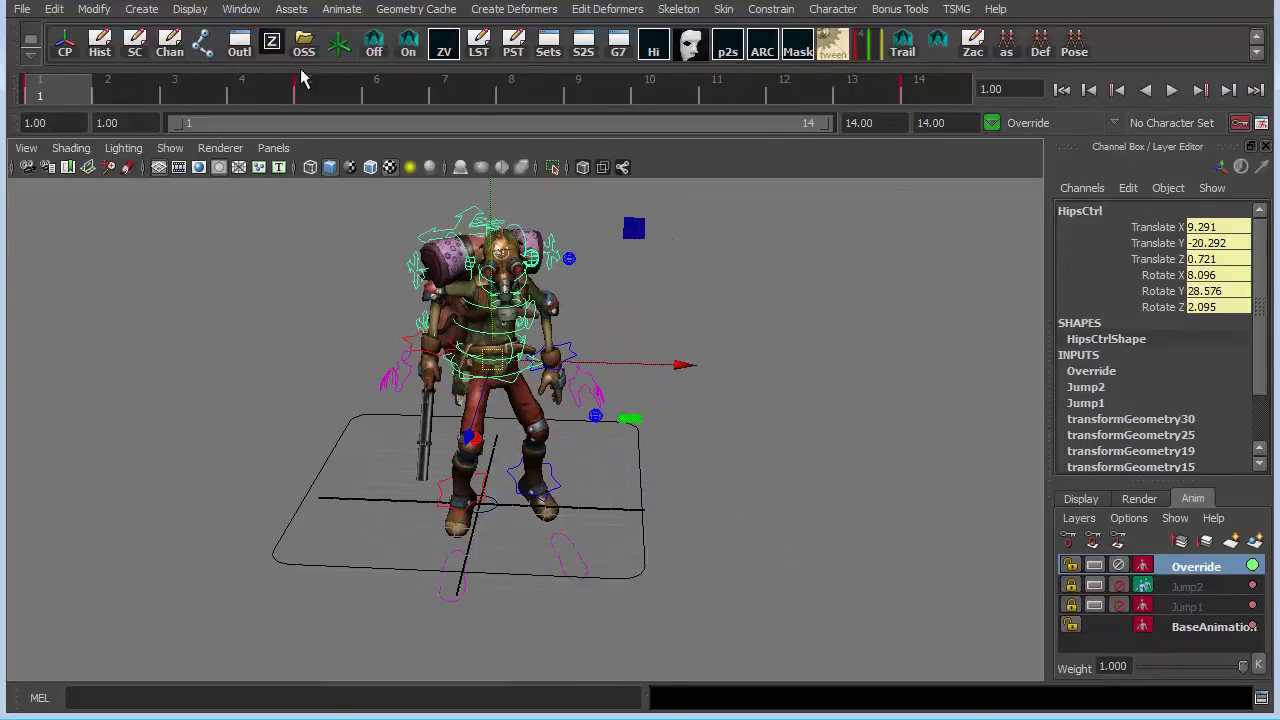
key(alt+v)
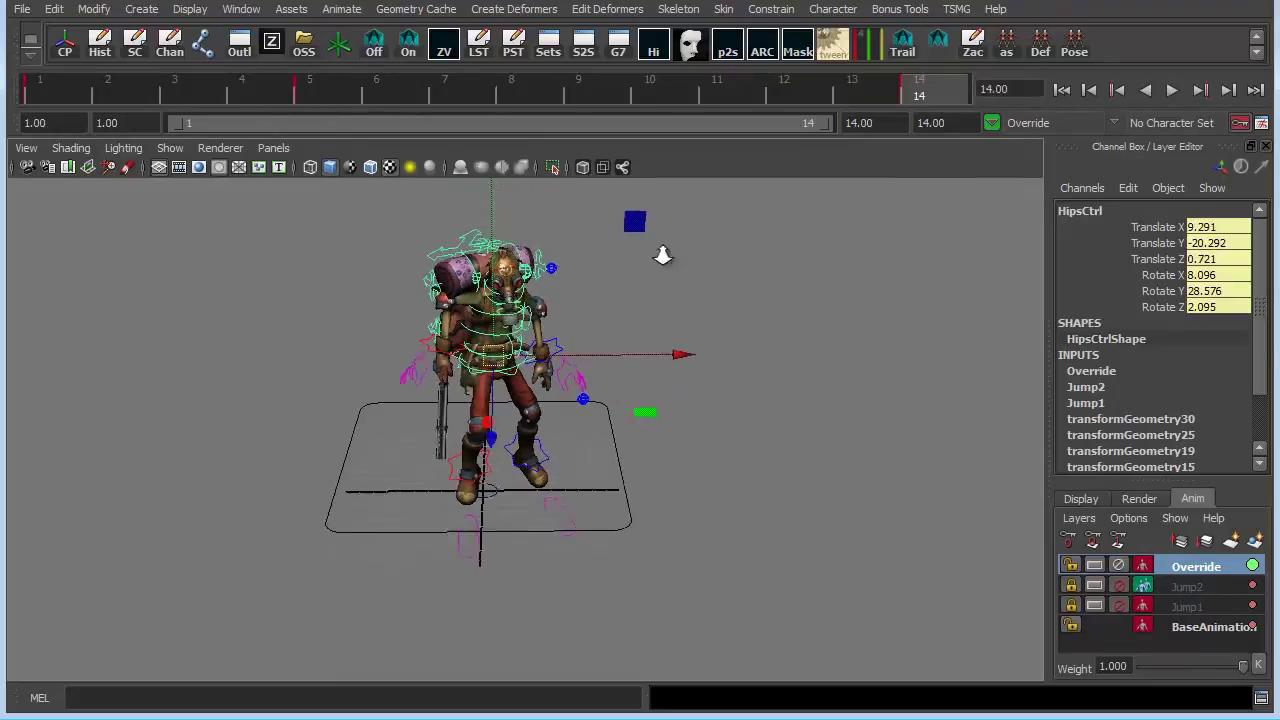
key(alt+v)
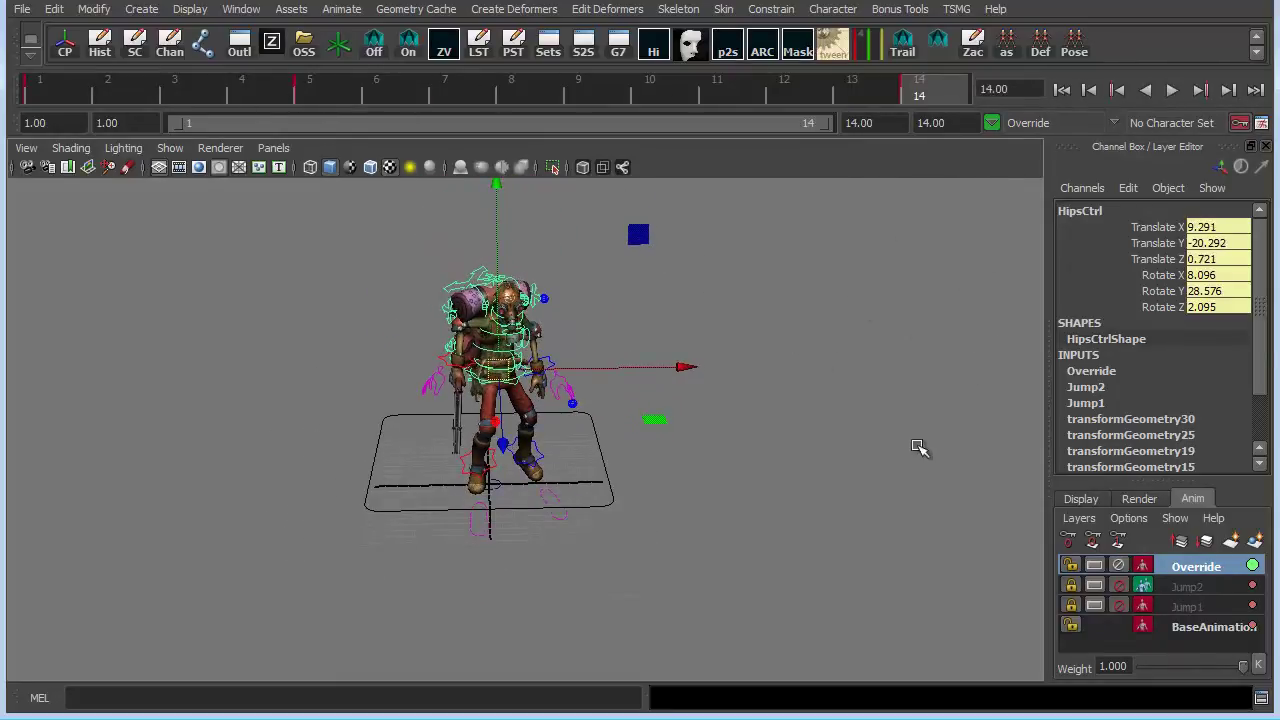
Select all of the character's animation controls at frame 14.
alt+middle_drag(918, 446, 922, 350)
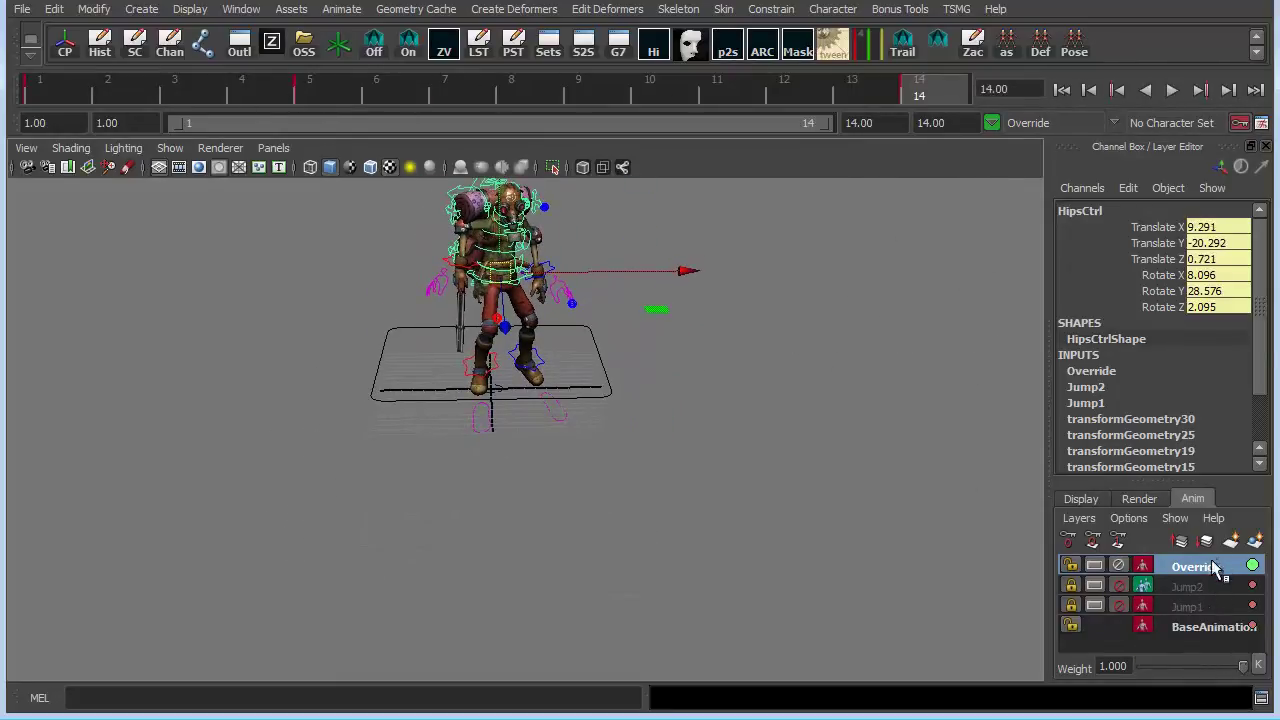
alt+middle_drag(813, 499, 822, 561)
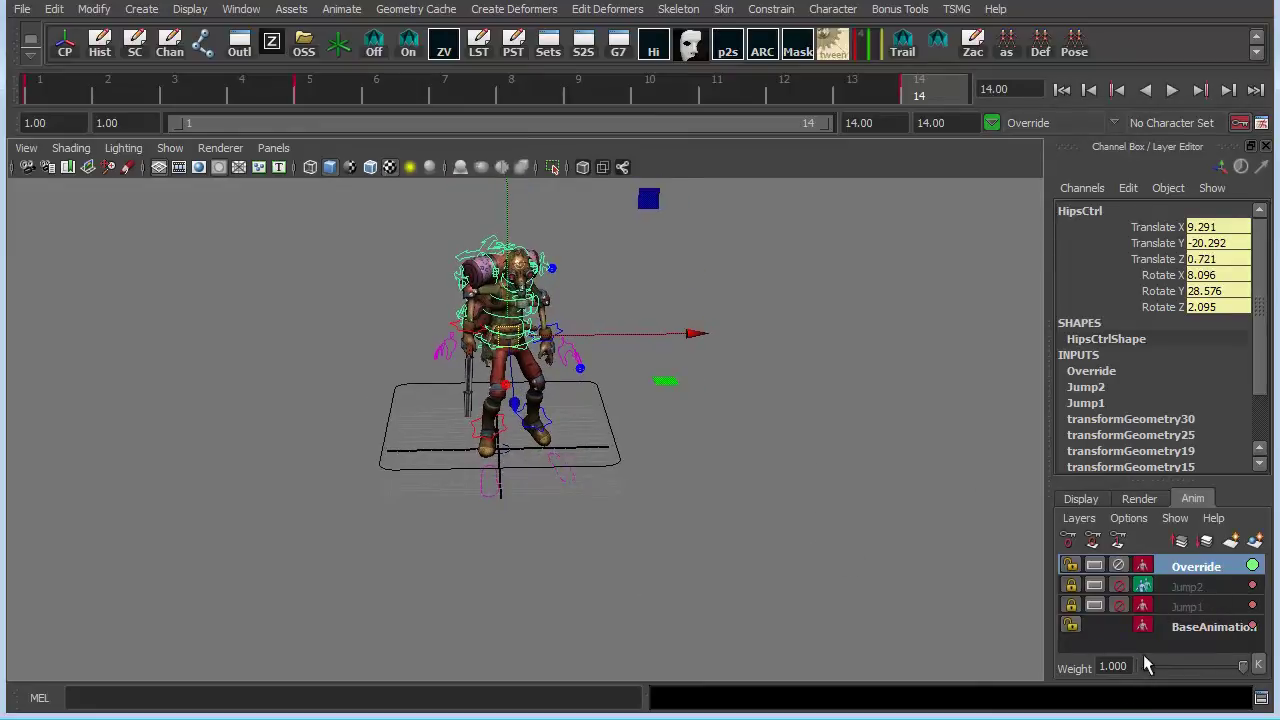
alt+middle_drag(762, 393, 832, 418)
drag(425, 224, 856, 553)
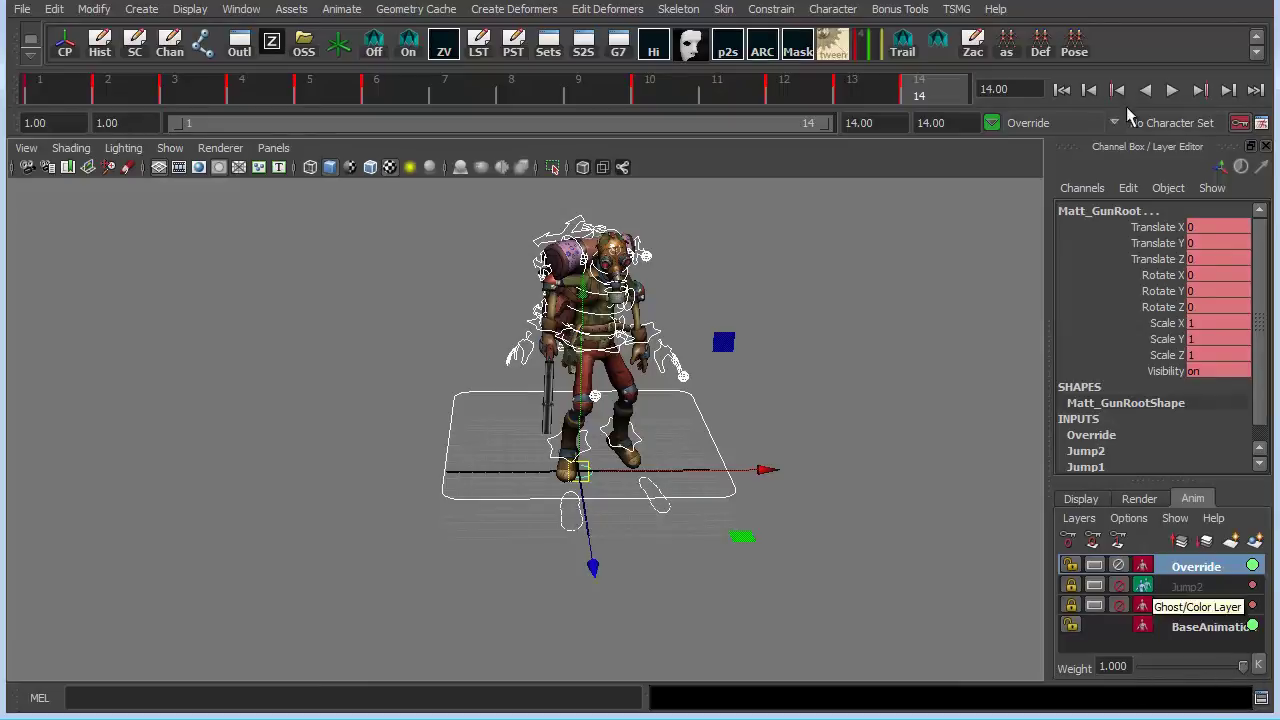
During playback, lower the Override layer's weight to 0, raise it to about 0.912, and return to frame 1.
key(alt+v)
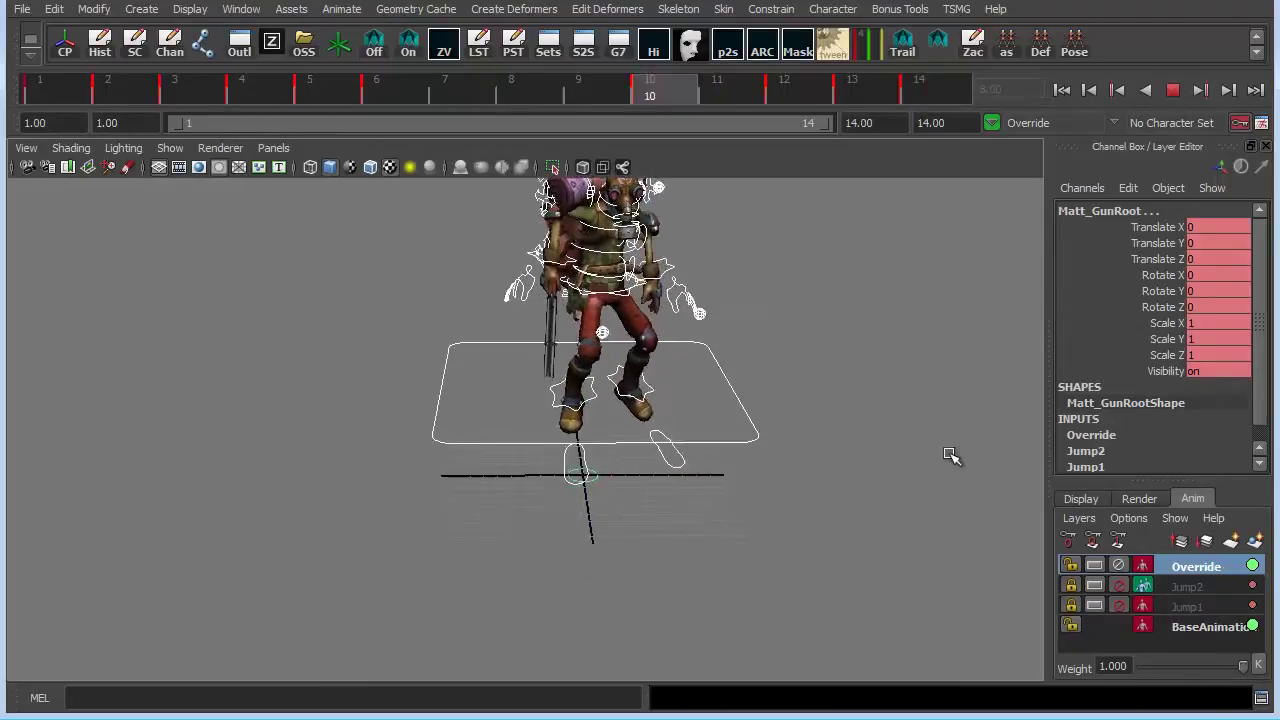
drag(1240, 667, 1134, 670)
alt+drag(774, 457, 830, 545)
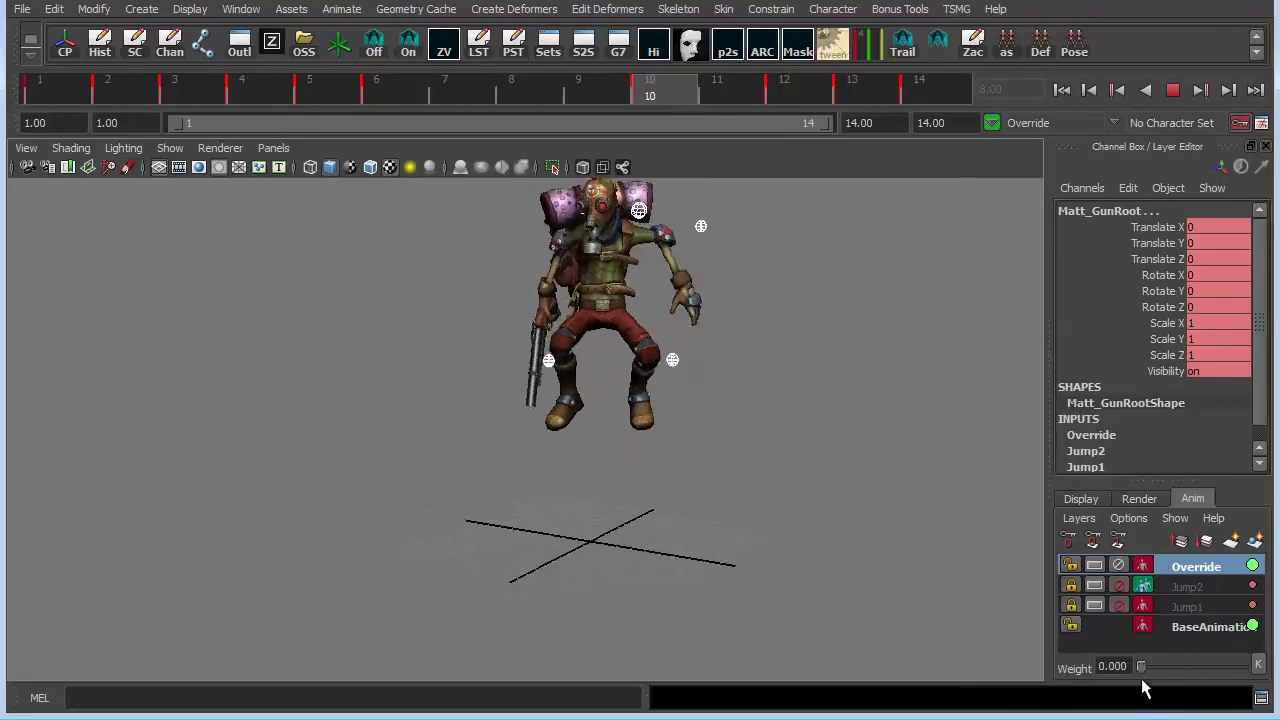
drag(1140, 668, 1231, 672)
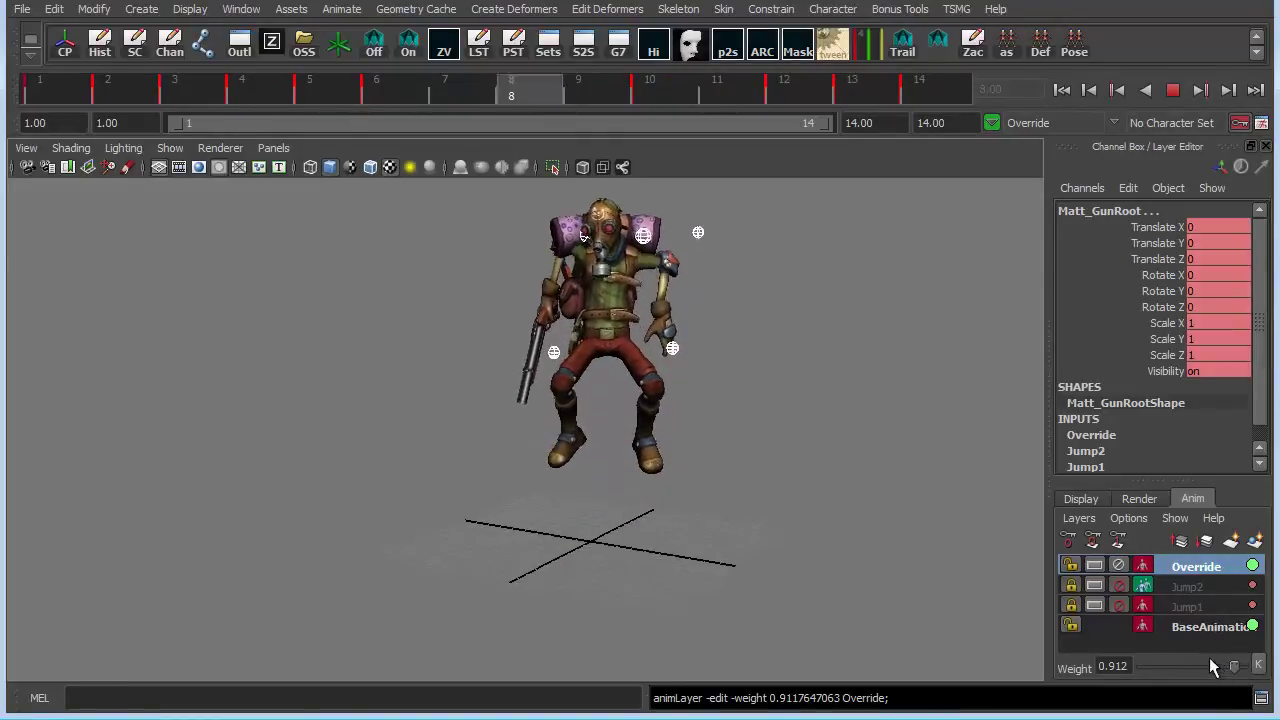
click(1062, 90)
Select all animation layers from Override down to BaseAnimation and merge them into a single layer.
alt+drag(880, 392, 911, 408)
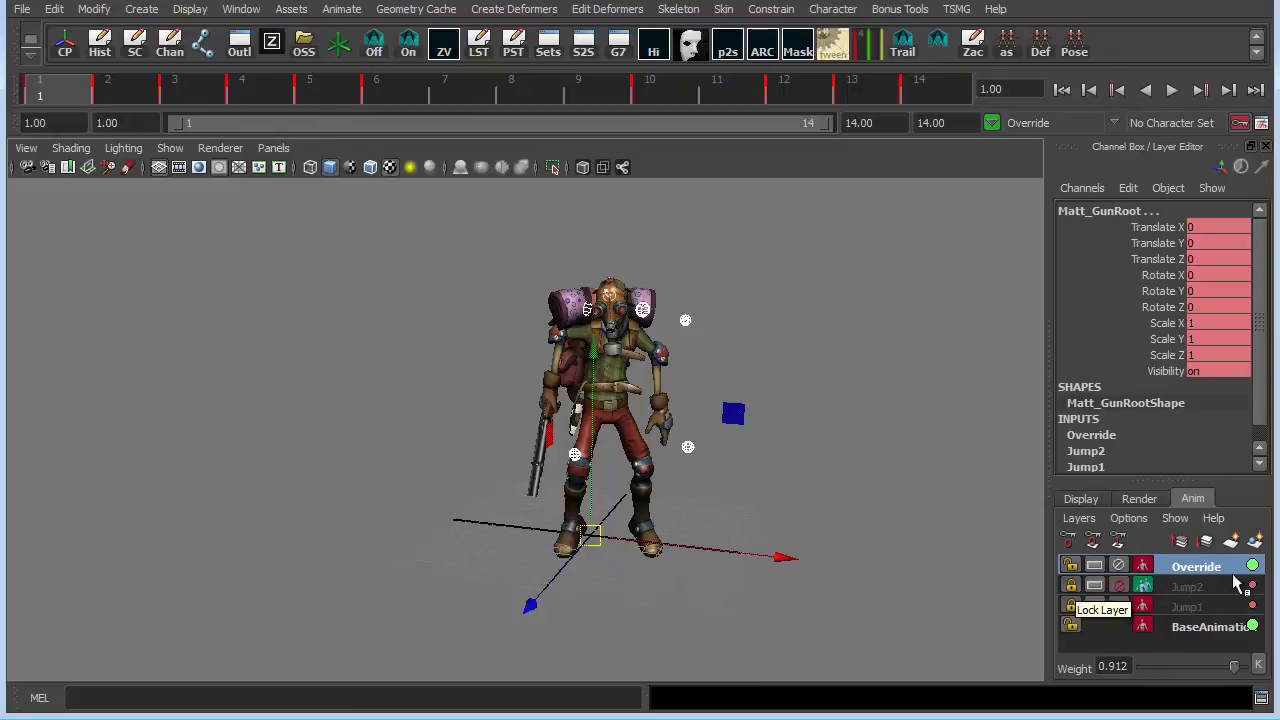
alt+drag(830, 440, 840, 410)
alt+drag(952, 508, 947, 487)
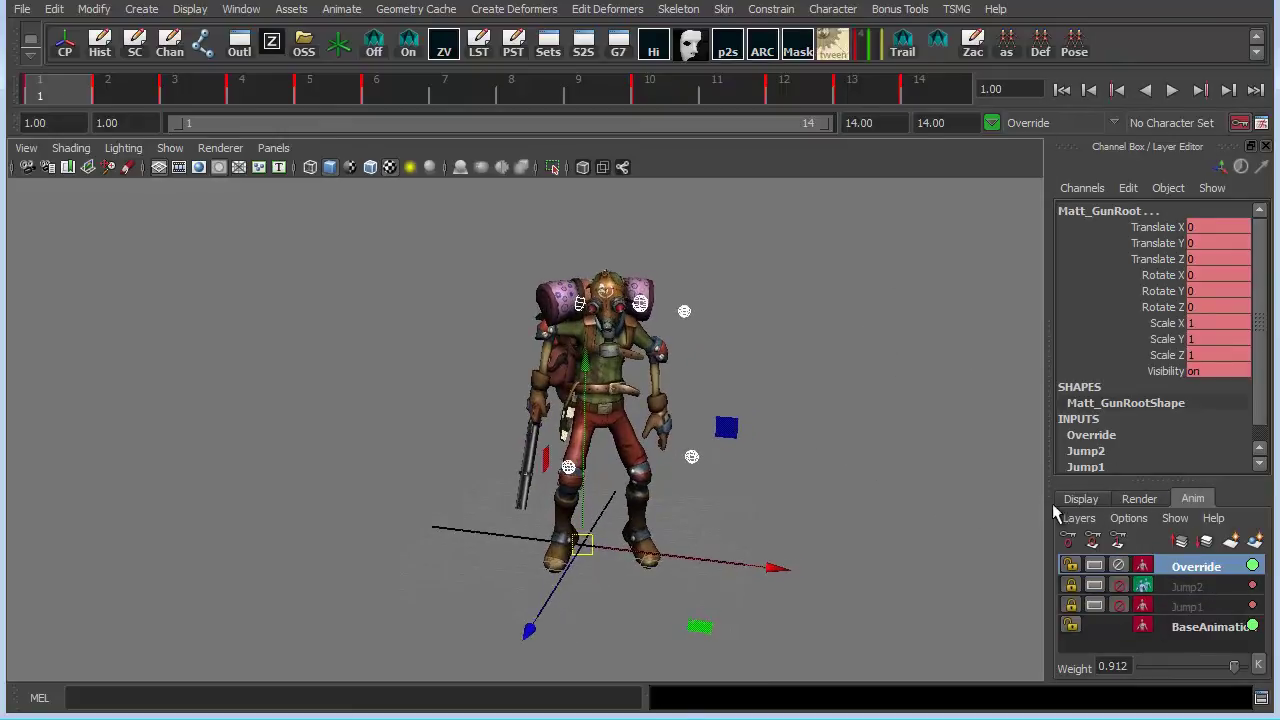
alt+drag(868, 524, 930, 510)
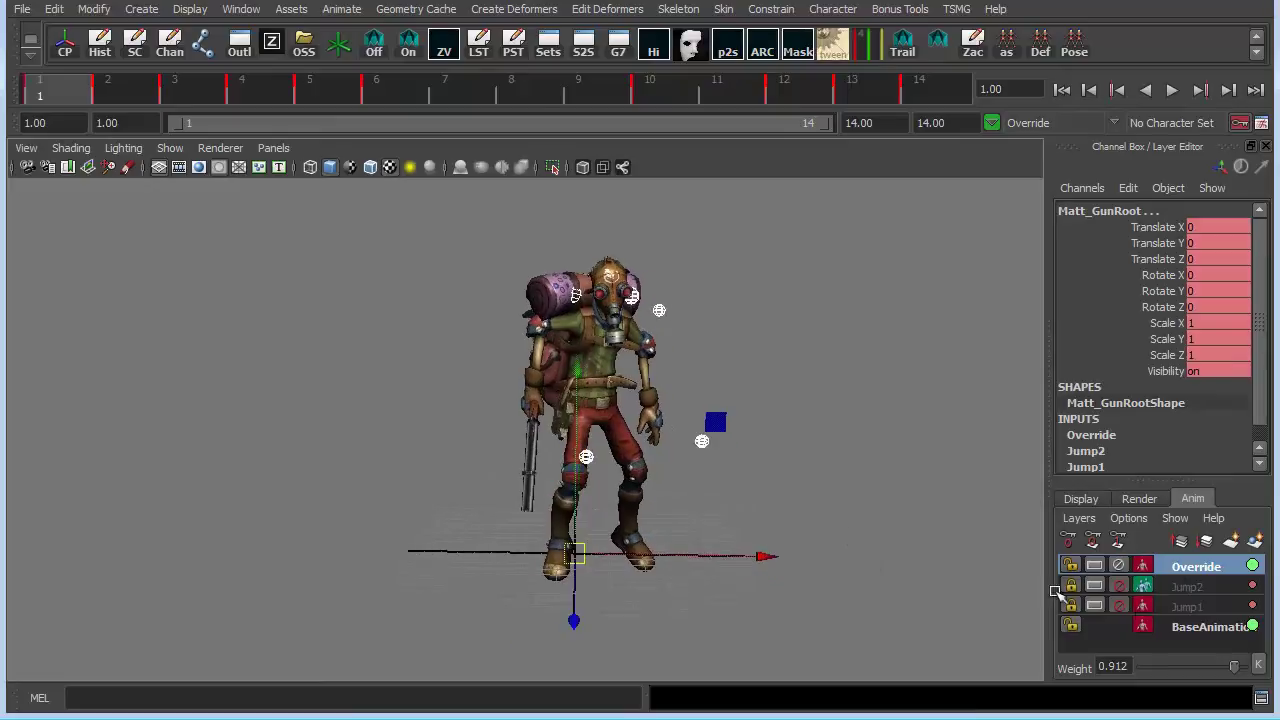
click(1198, 630)
click(1197, 568)
shift+click(1185, 625)
right_click(1186, 612)
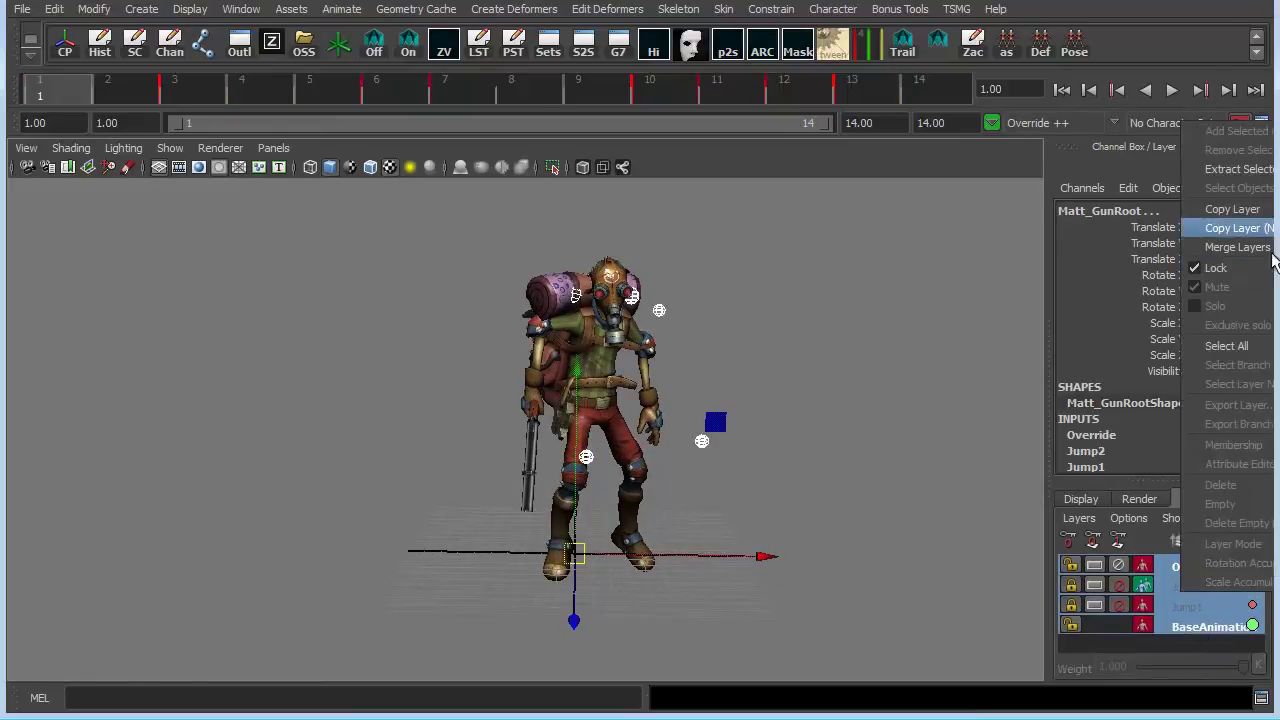
click(1237, 247)
Play the merged animation on the BaseAnimation layer, stop it at frame 6, and clear the control selection.
key(alt+v)
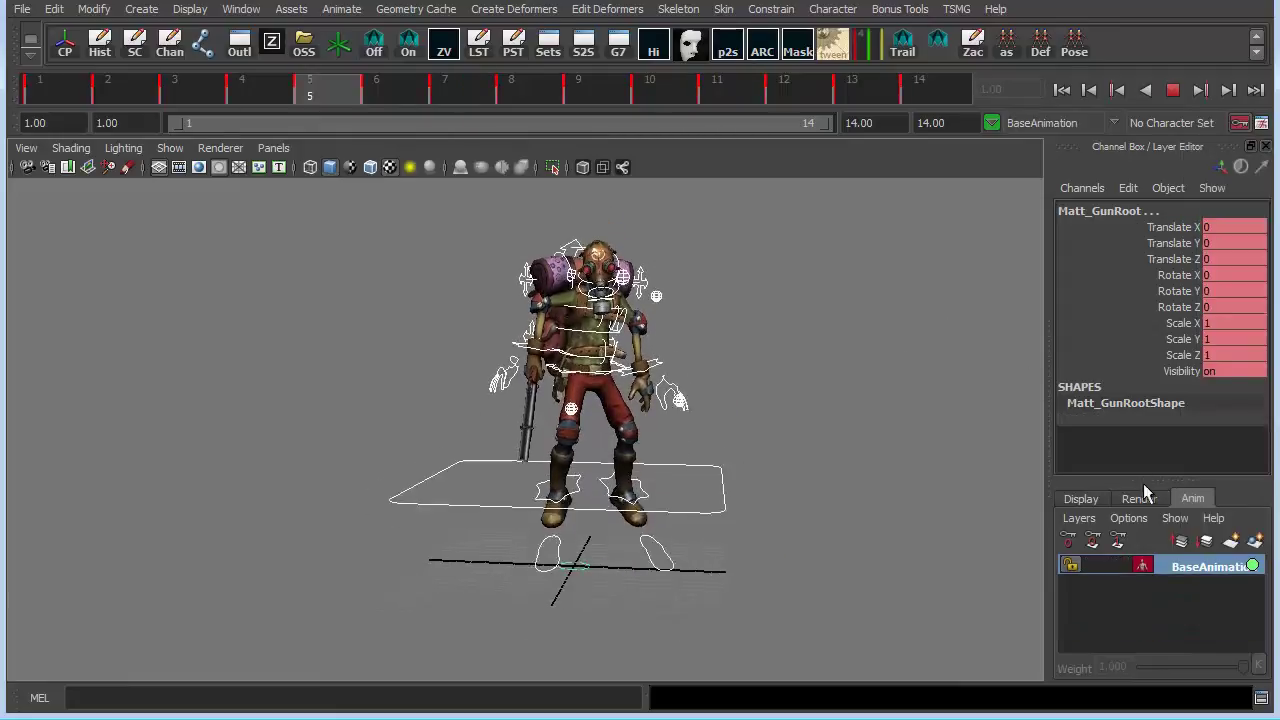
click(1175, 92)
click(918, 388)
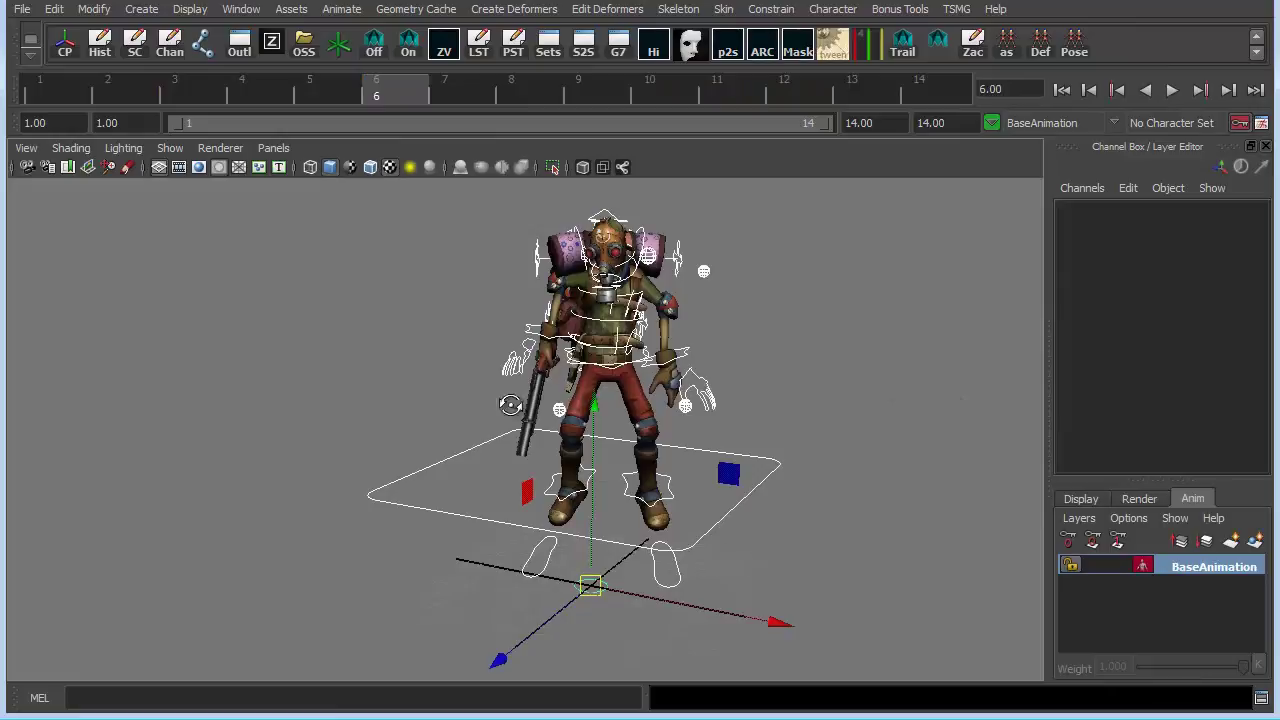
alt+drag(508, 405, 720, 400)
Select the hips control and the gas mask control in turn at frame 6, and examine the character from the side.
click(782, 352)
key(e)
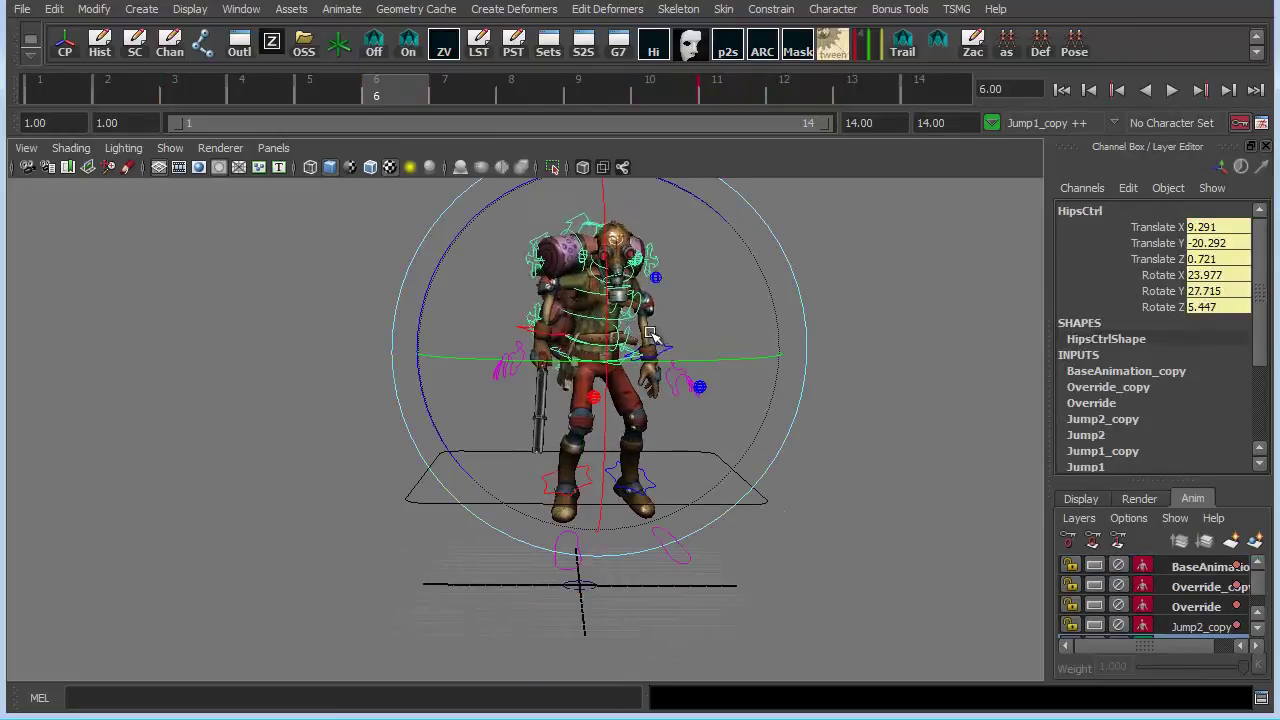
drag(650, 332, 640, 322)
key(w)
click(617, 275)
key(e)
alt+drag(940, 420, 752, 433)
key(q)
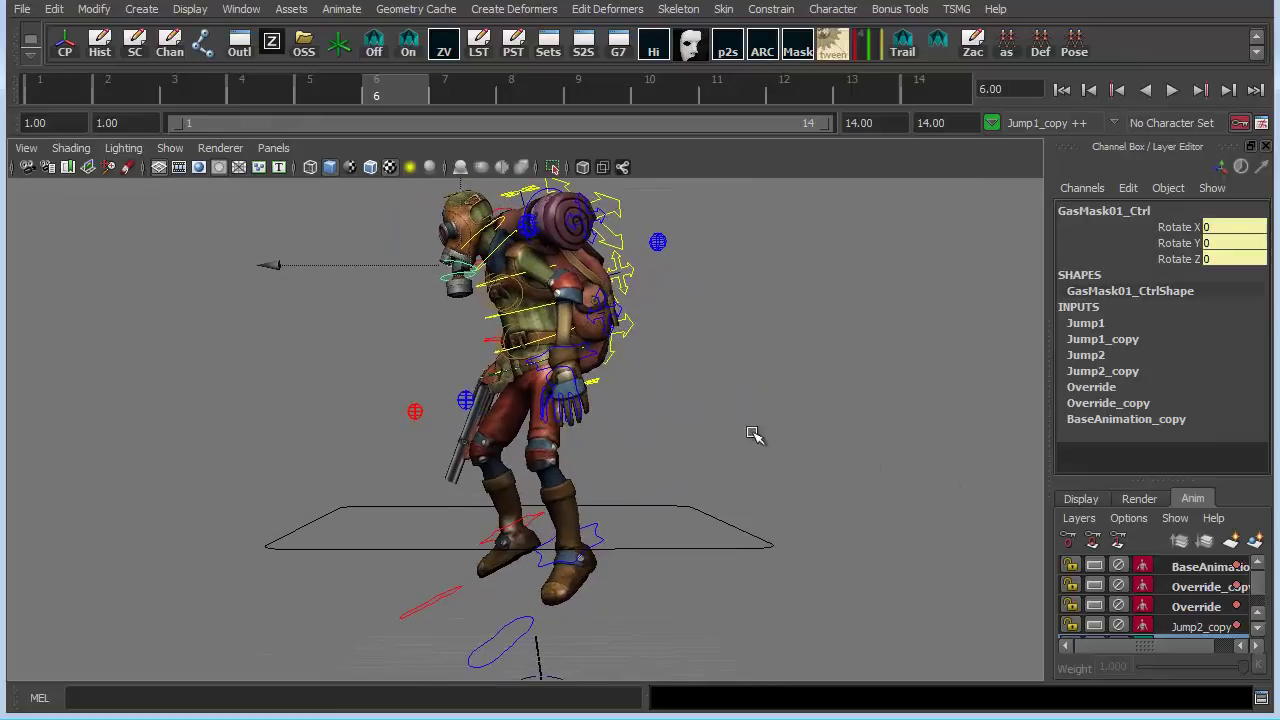